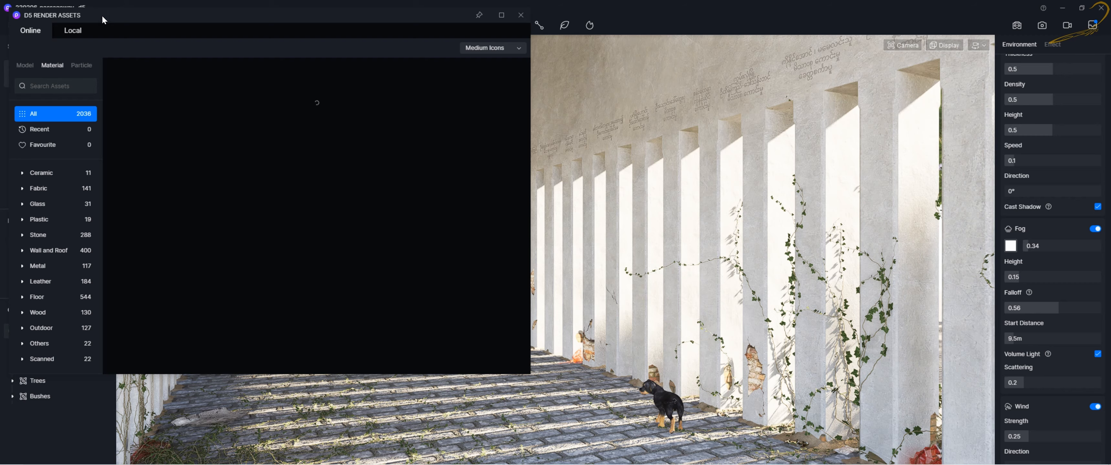
# - Move the asset library window clear of the scene list and enlarge it over the viewport
pyautogui.moveTo(103, 20); pyautogui.dragTo(210, 29)
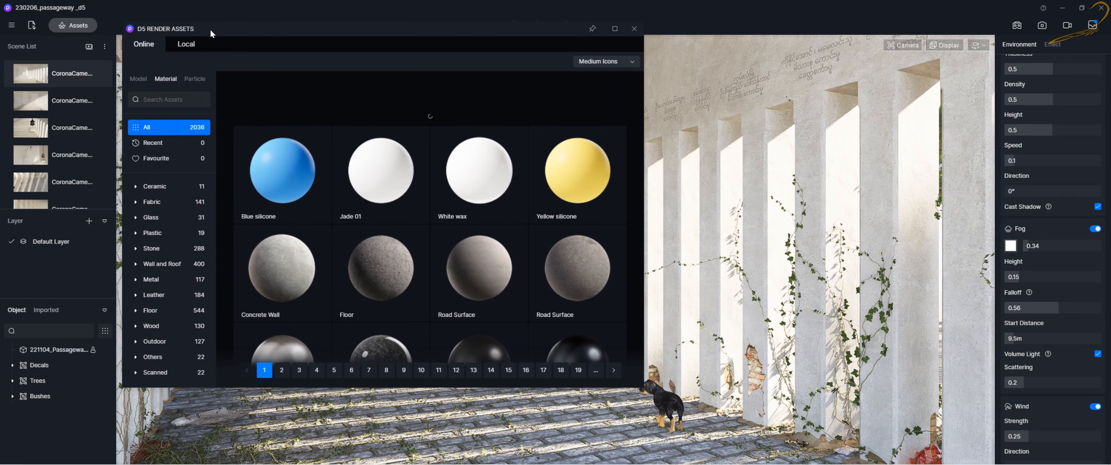
pyautogui.moveTo(644, 387); pyautogui.dragTo(728, 432)
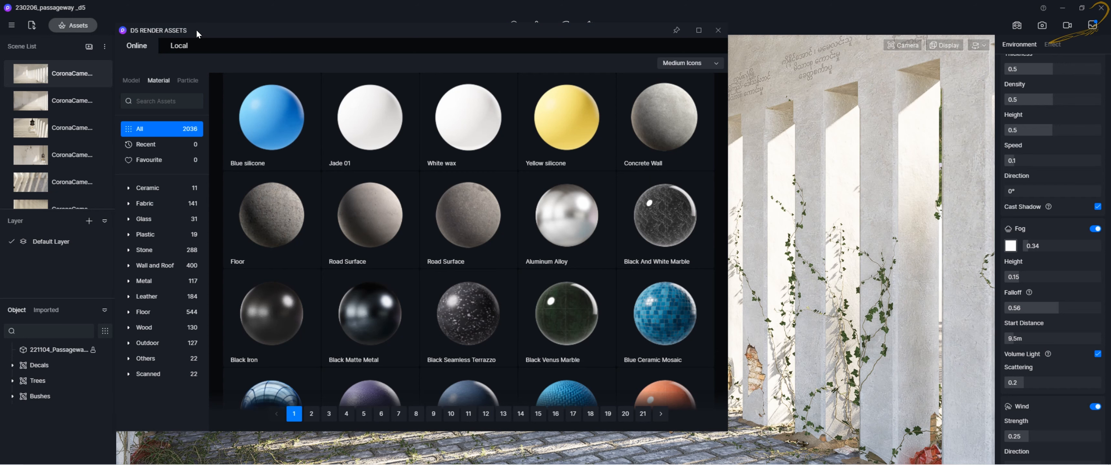
pyautogui.moveTo(197, 29); pyautogui.dragTo(206, 34)
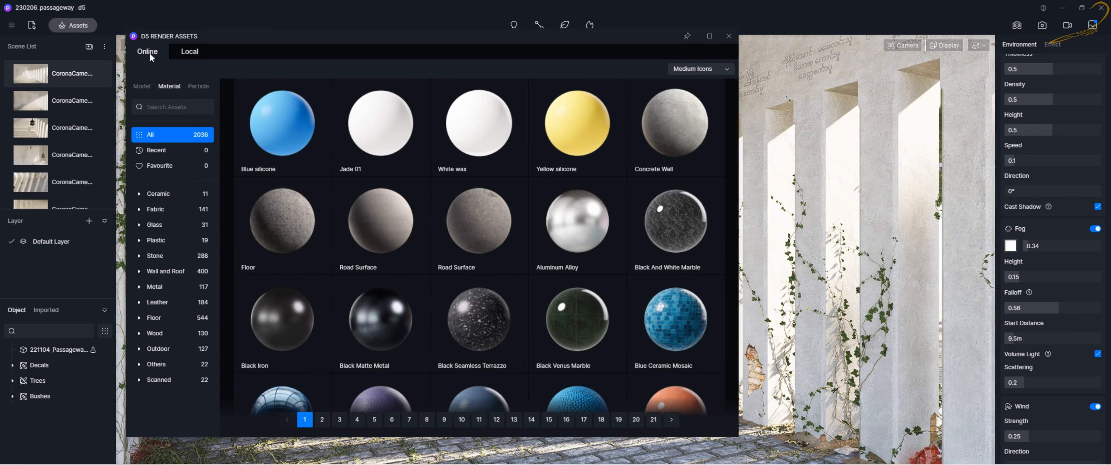
# - Compare the local and online asset libraries, visiting the online Model, Material and Particle categories
pyautogui.click(187, 54)
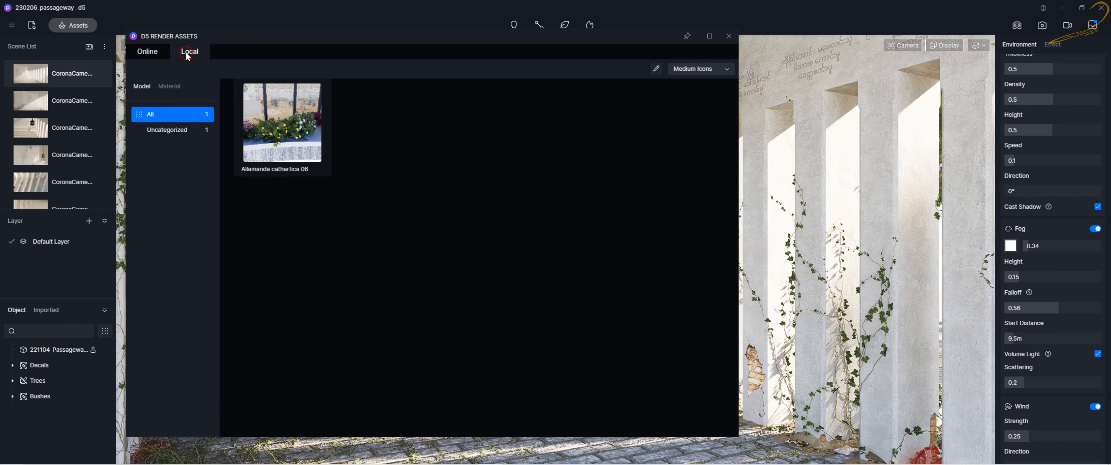
pyautogui.click(148, 55)
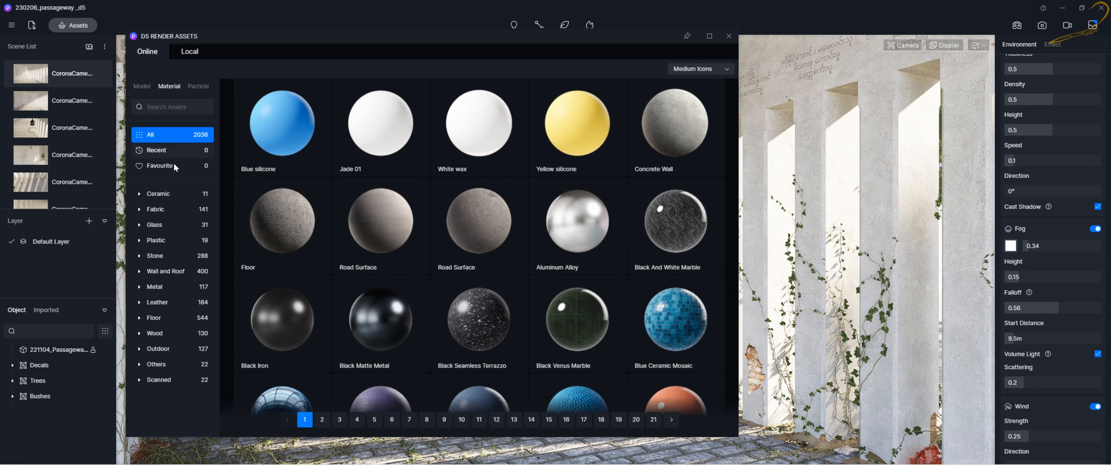
pyautogui.click(141, 86)
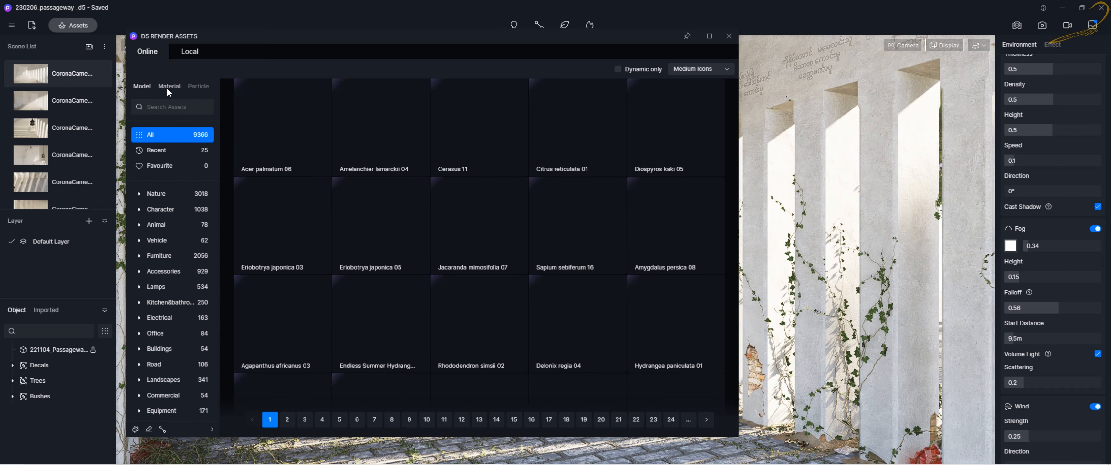
pyautogui.click(171, 87)
pyautogui.click(201, 87)
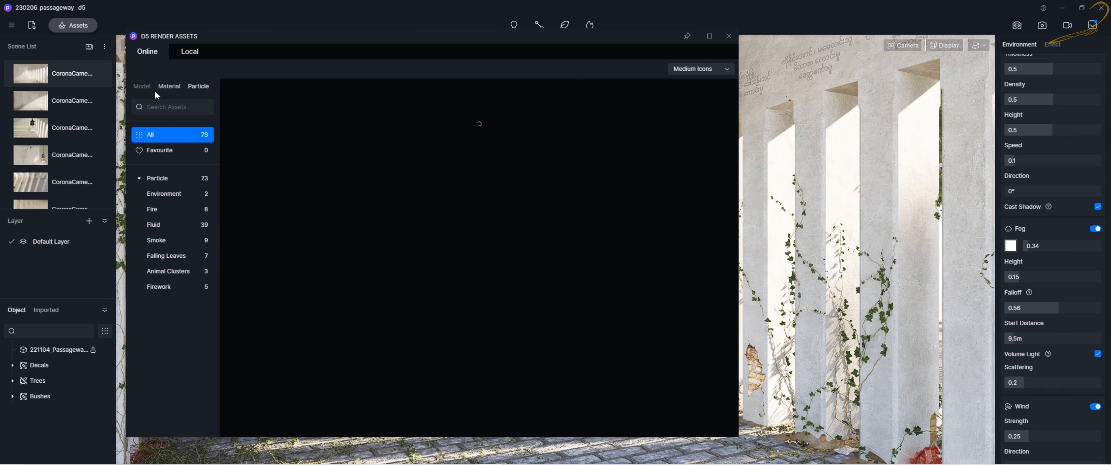
pyautogui.click(140, 86)
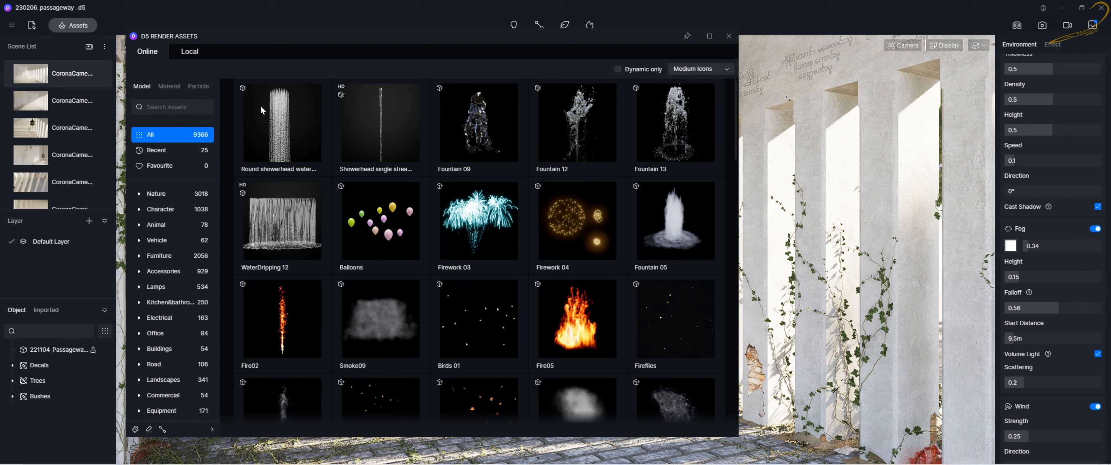
# - Examine the fountain, firework, fire, smoke and water-dripping effects among the online assets
pyautogui.moveTo(342, 205)
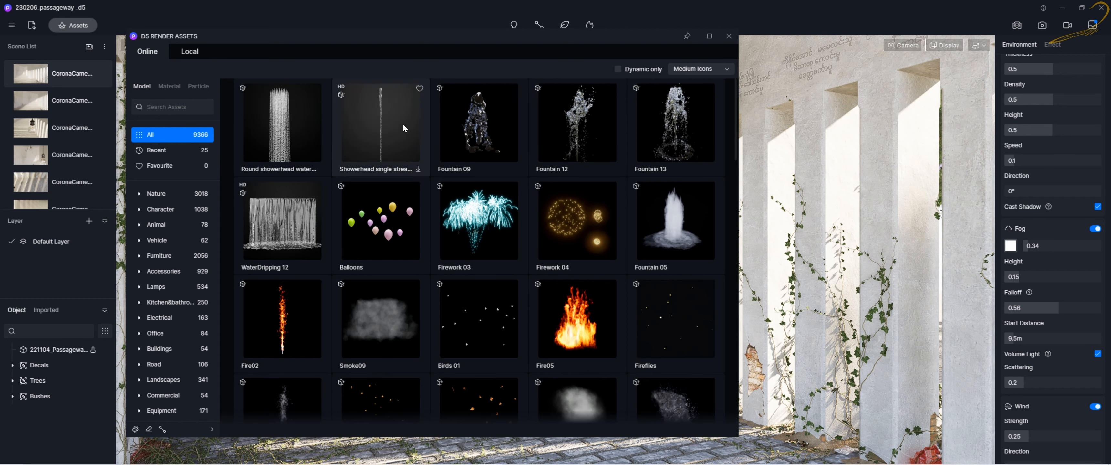
pyautogui.moveTo(477, 214)
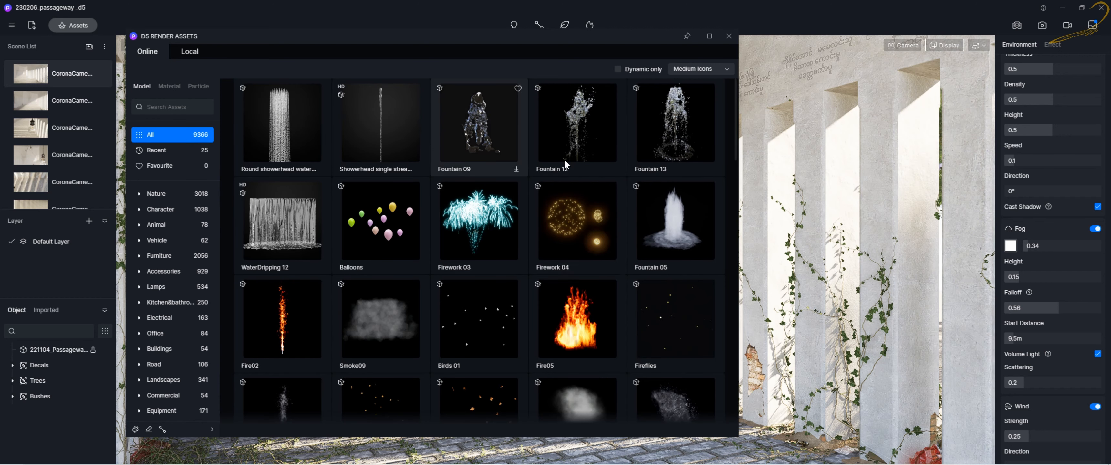
pyautogui.moveTo(695, 152)
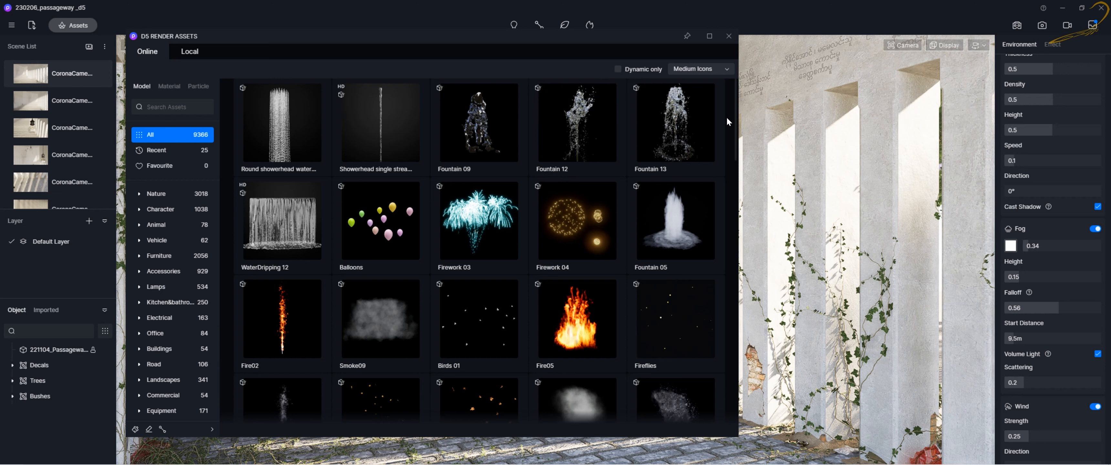
pyautogui.moveTo(711, 131)
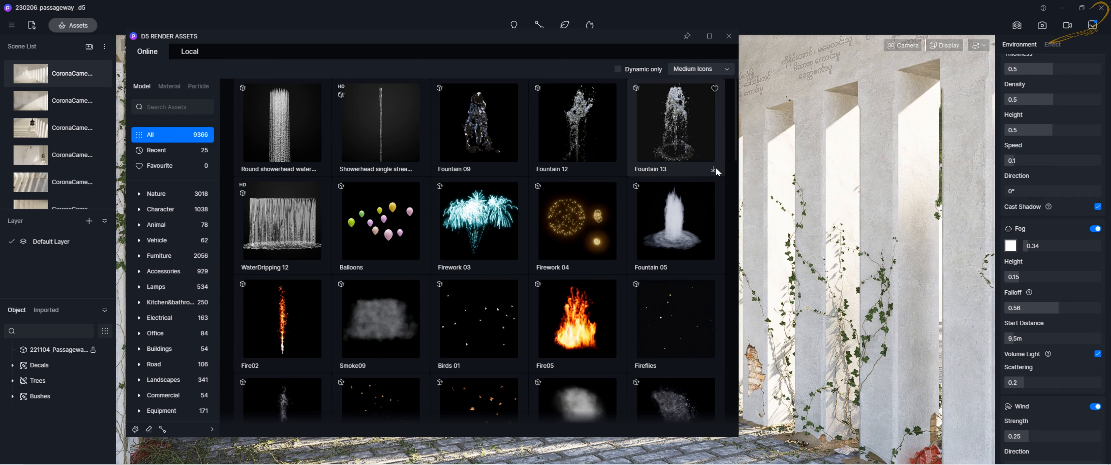
pyautogui.scroll(-5, 716, 169)
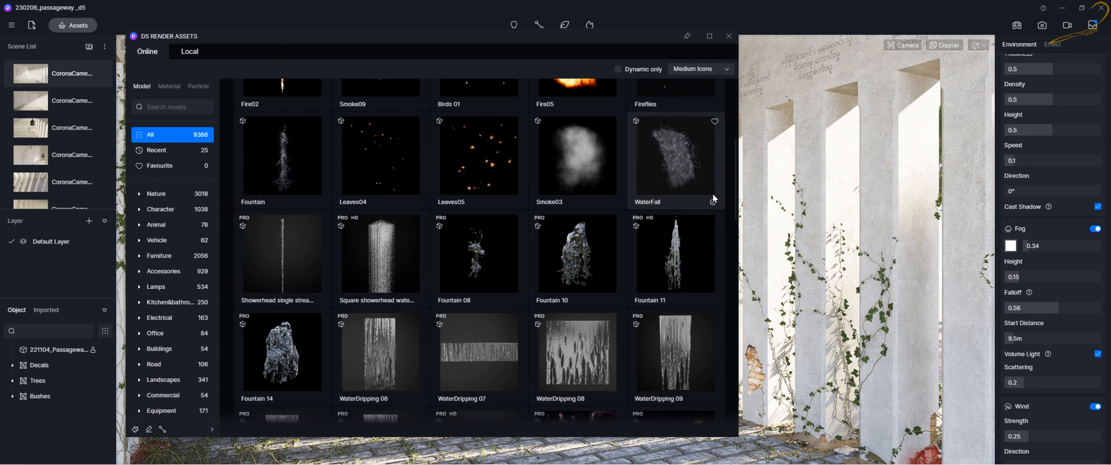
pyautogui.scroll(-2, 712, 202)
pyautogui.scroll(3, 712, 197)
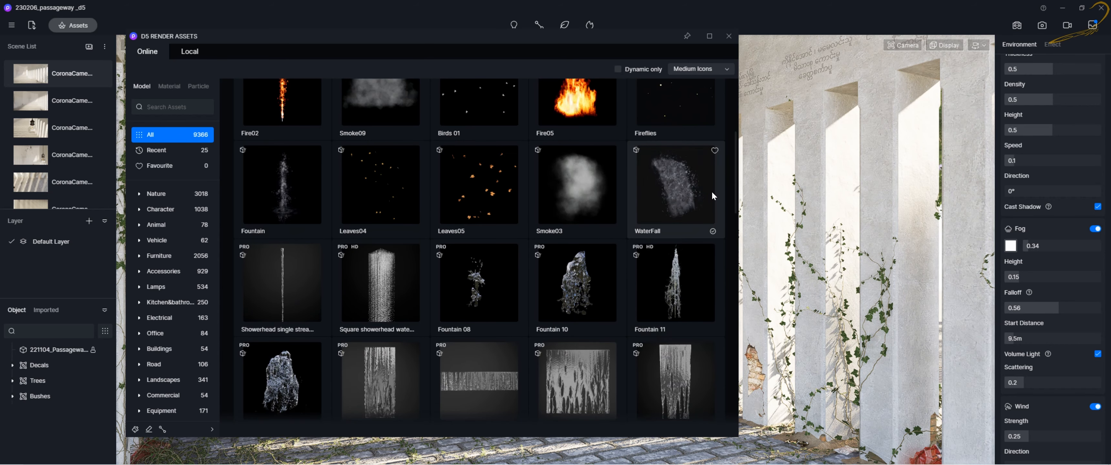
pyautogui.scroll(4, 712, 191)
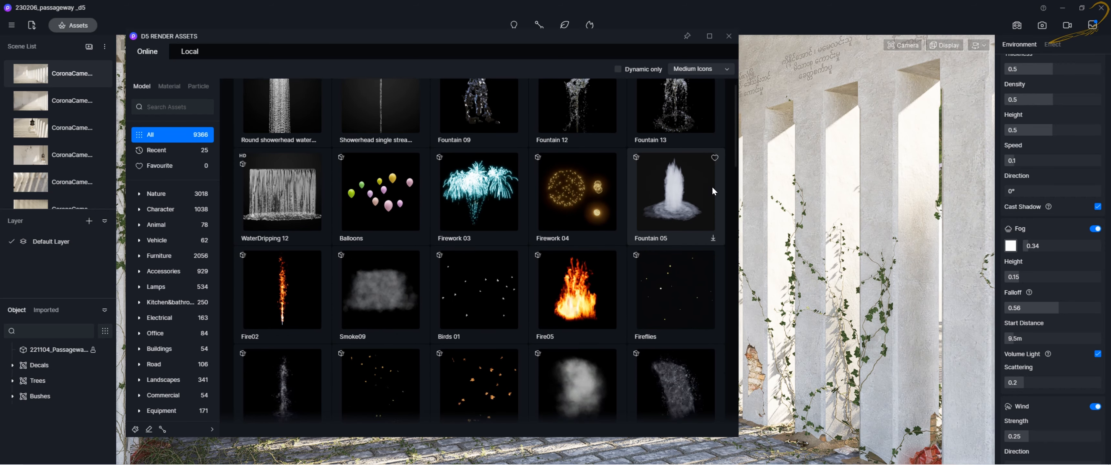
pyautogui.scroll(1, 711, 186)
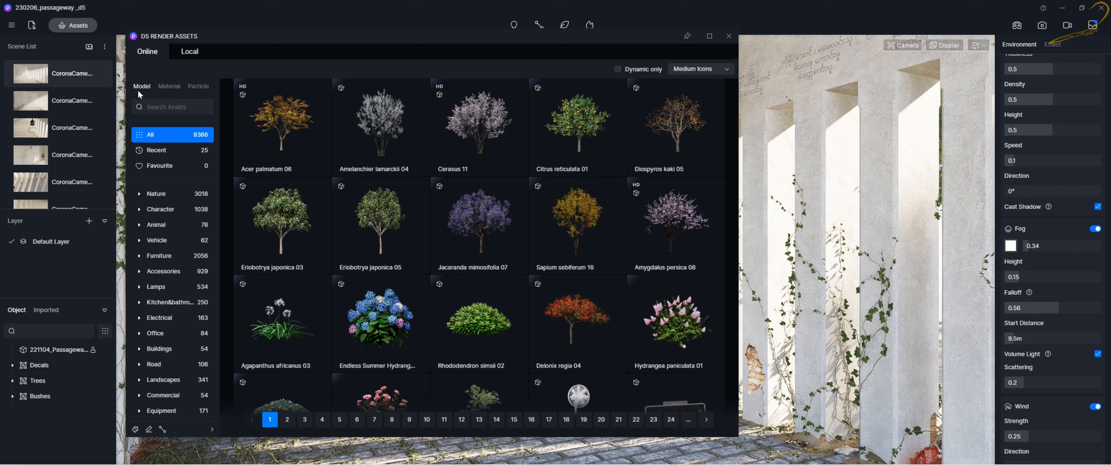
# - Look over the online Material and Particle collections and return to the Model collection
pyautogui.click(162, 92)
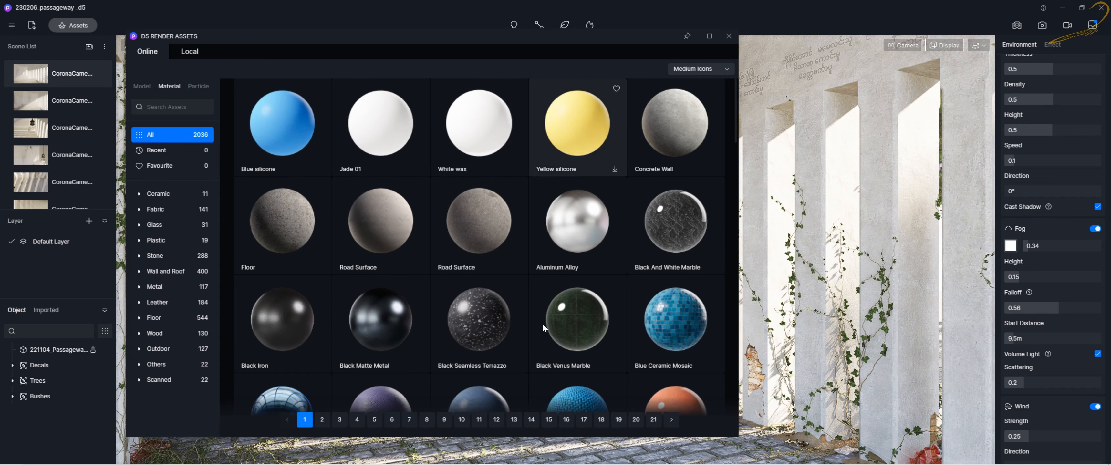
pyautogui.click(195, 89)
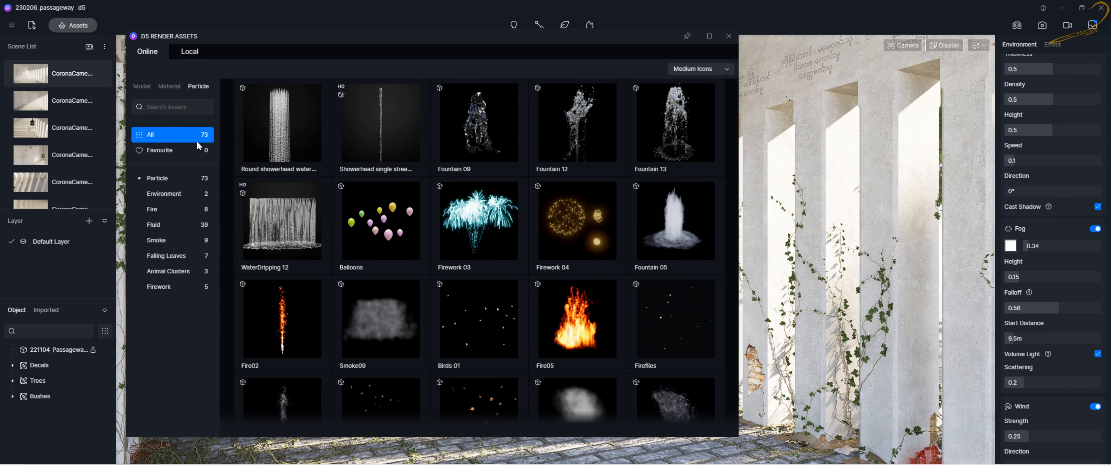
pyautogui.click(142, 87)
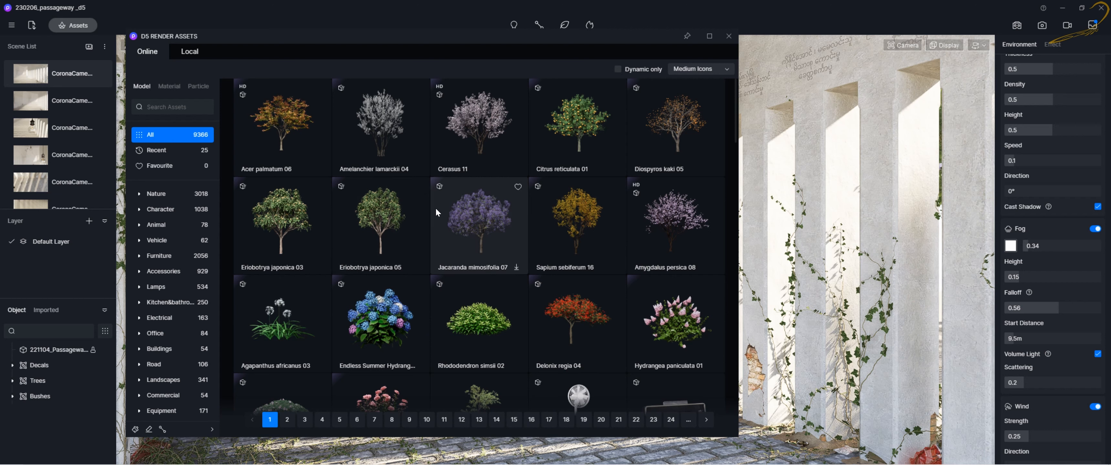
pyautogui.moveTo(242, 34); pyautogui.dragTo(237, 42)
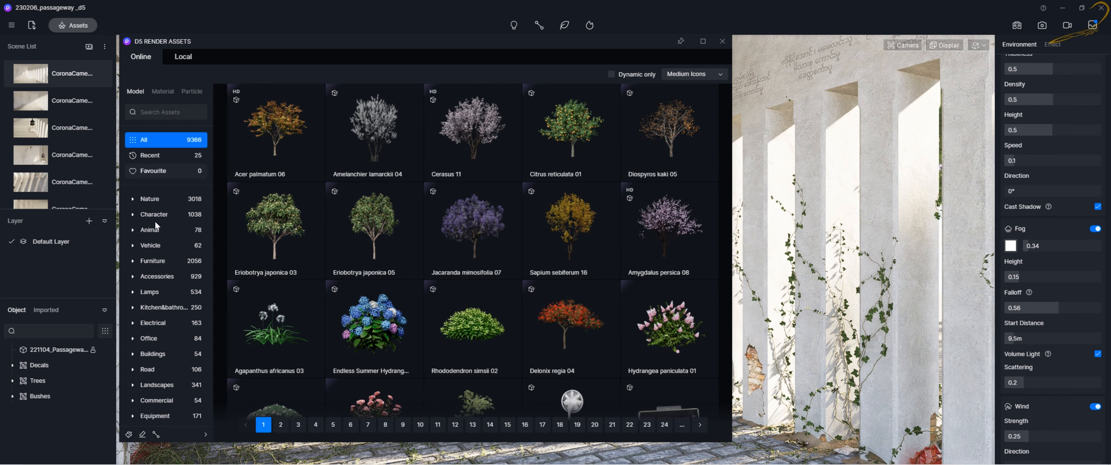
# - Examine the model categories and browse the first page of online models, including plants, people, buildings and props
pyautogui.scroll(-3, 154, 241)
pyautogui.scroll(3, 160, 322)
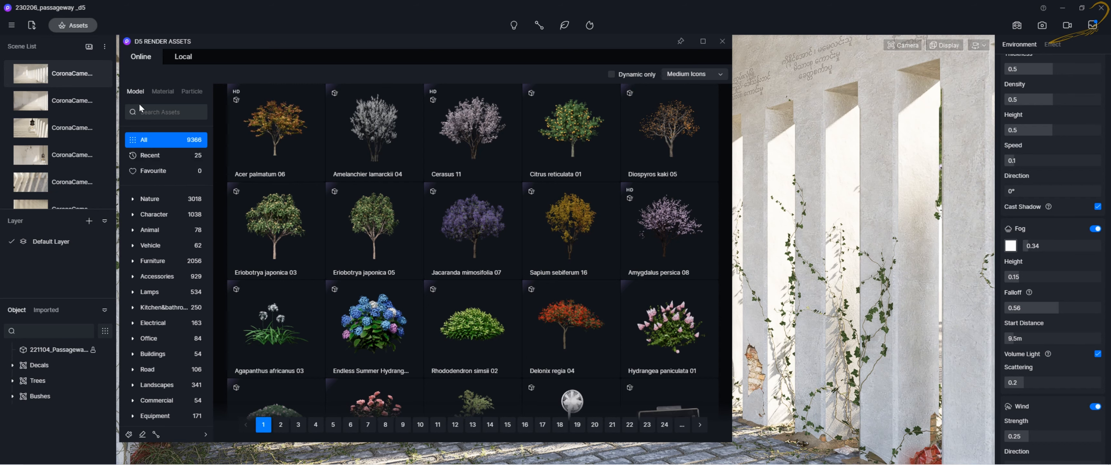
pyautogui.click(135, 92)
pyautogui.scroll(-5, 459, 211)
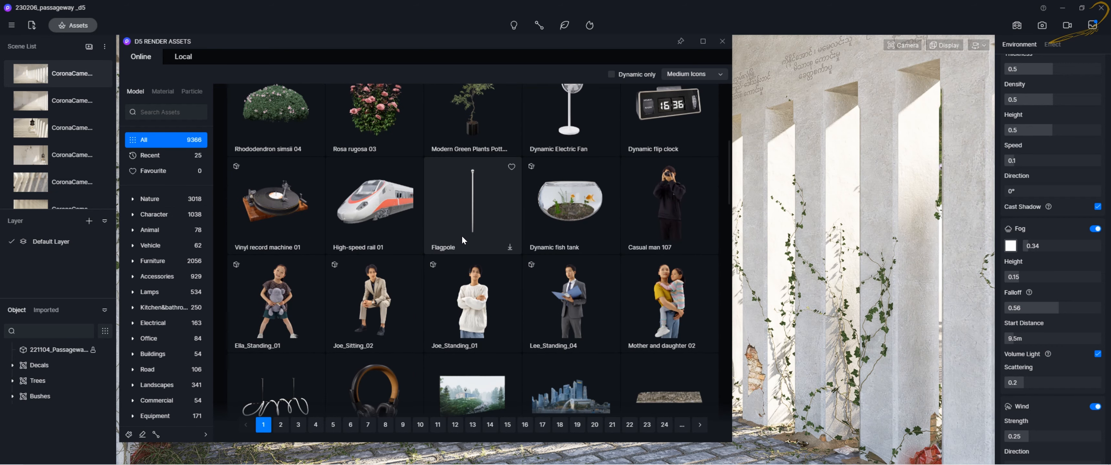
pyautogui.scroll(-2, 462, 236)
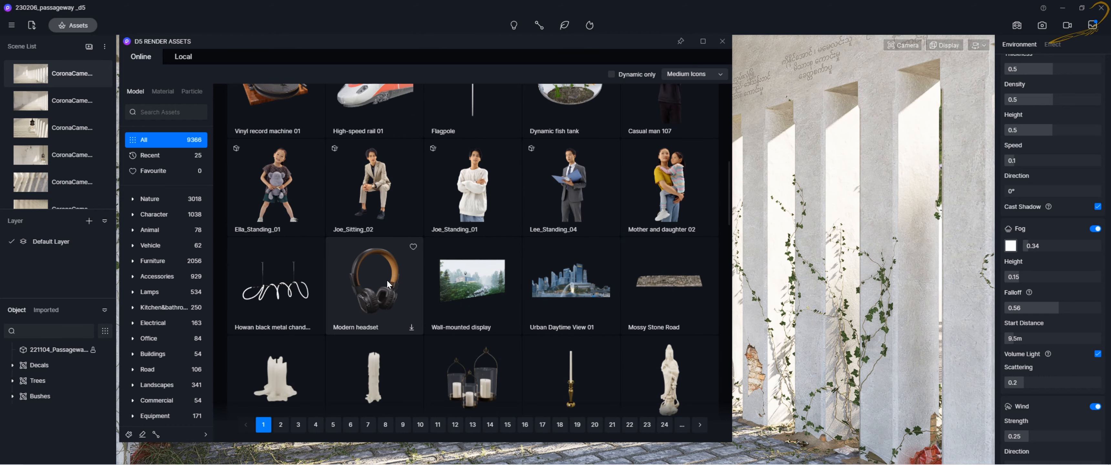
pyautogui.scroll(-3, 464, 285)
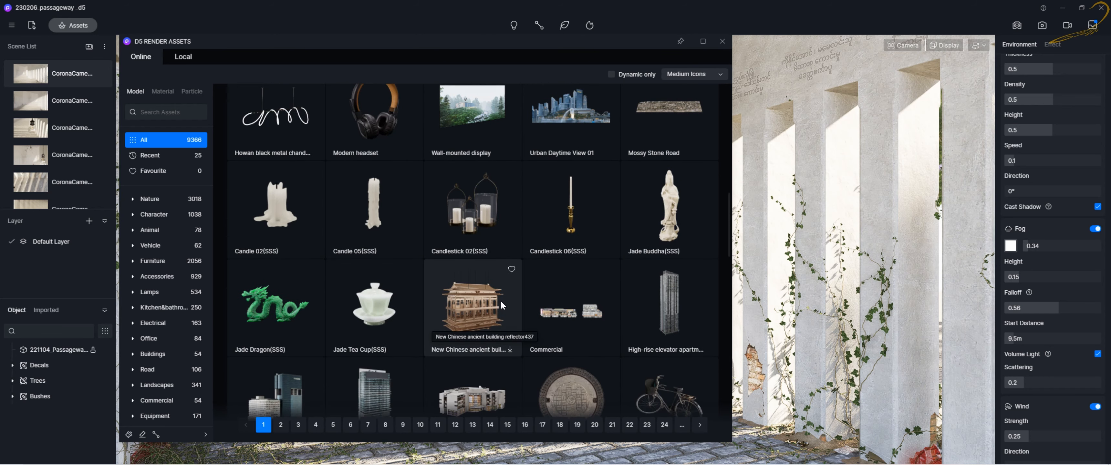
pyautogui.scroll(-3, 501, 300)
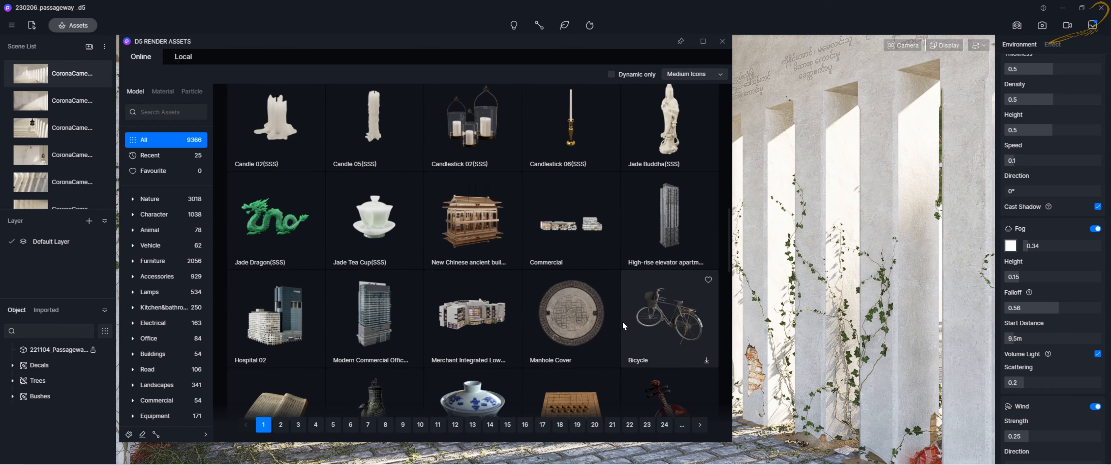
pyautogui.scroll(-4, 622, 321)
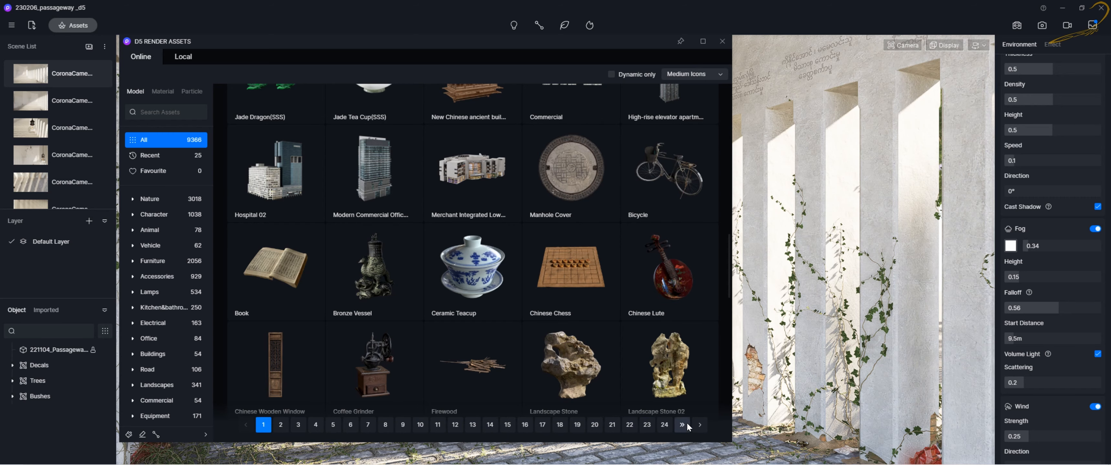
pyautogui.scroll(20, 636, 304)
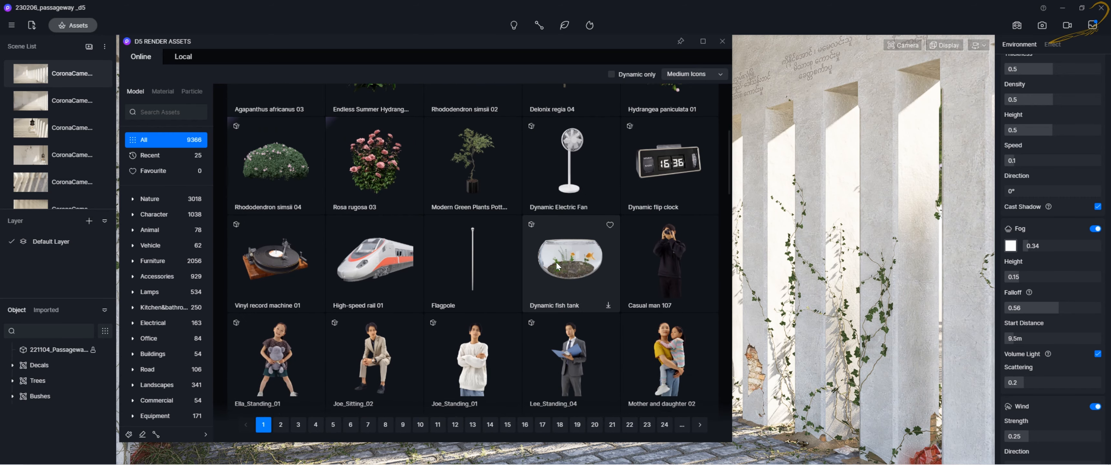
pyautogui.scroll(2, 515, 242)
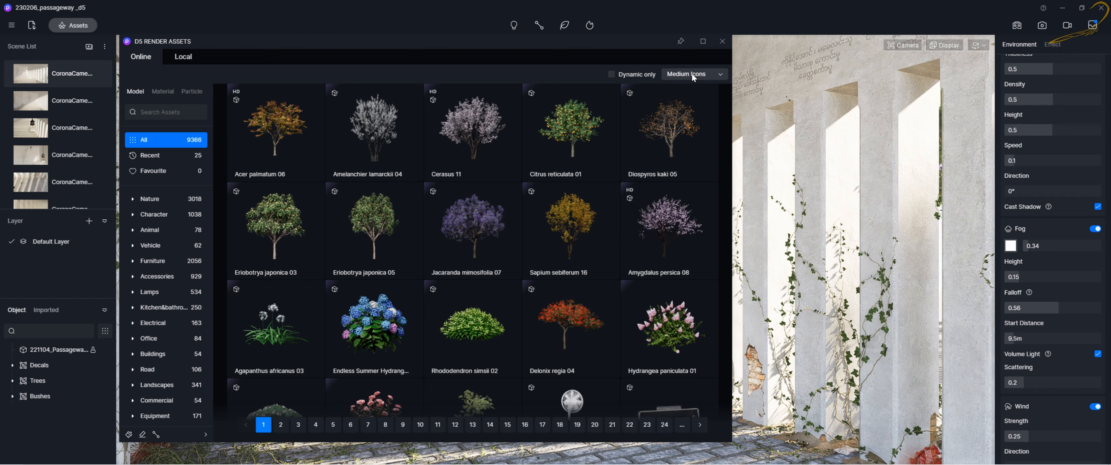
# - Preview the model thumbnails as Small Icons and Large Icons, and set them back to Medium Icons
pyautogui.click(709, 75)
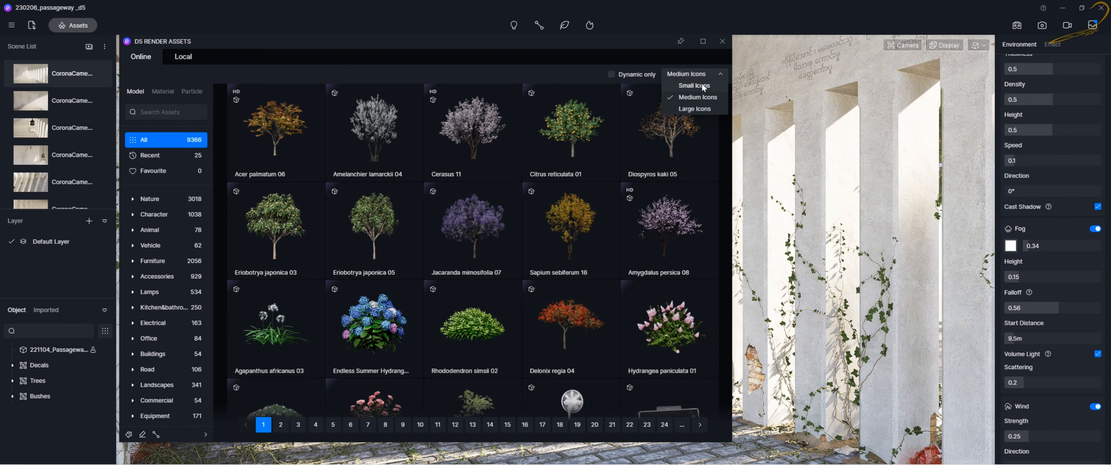
pyautogui.click(703, 86)
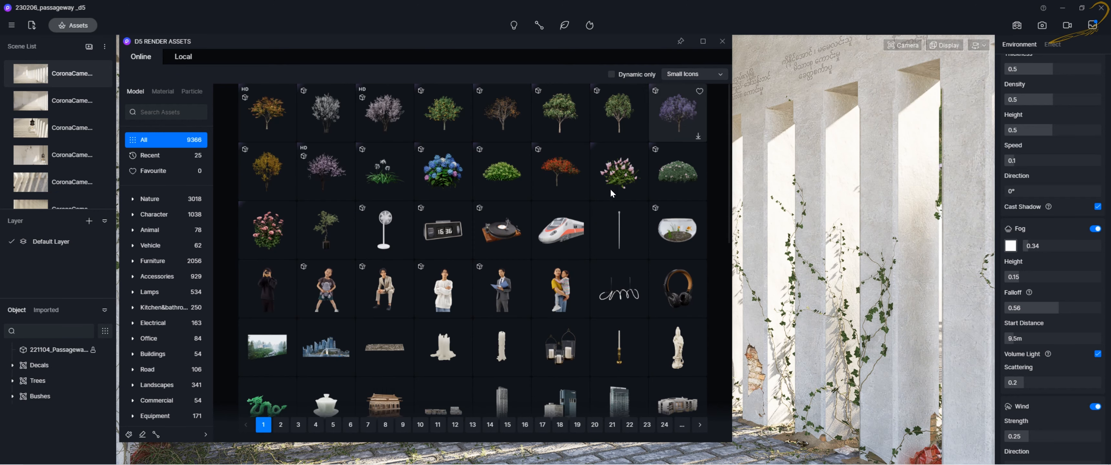
pyautogui.click(695, 74)
pyautogui.click(695, 109)
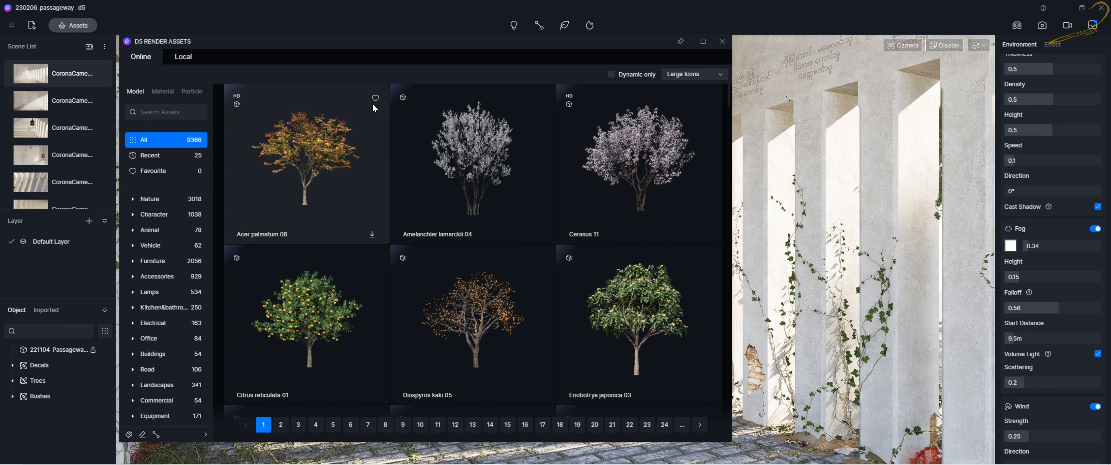
pyautogui.scroll(-3, 441, 258)
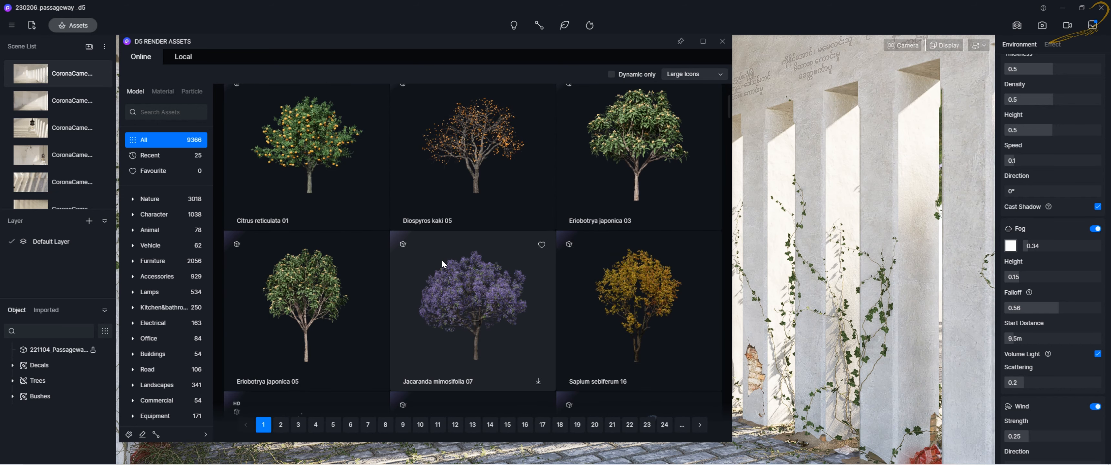
pyautogui.scroll(3, 496, 200)
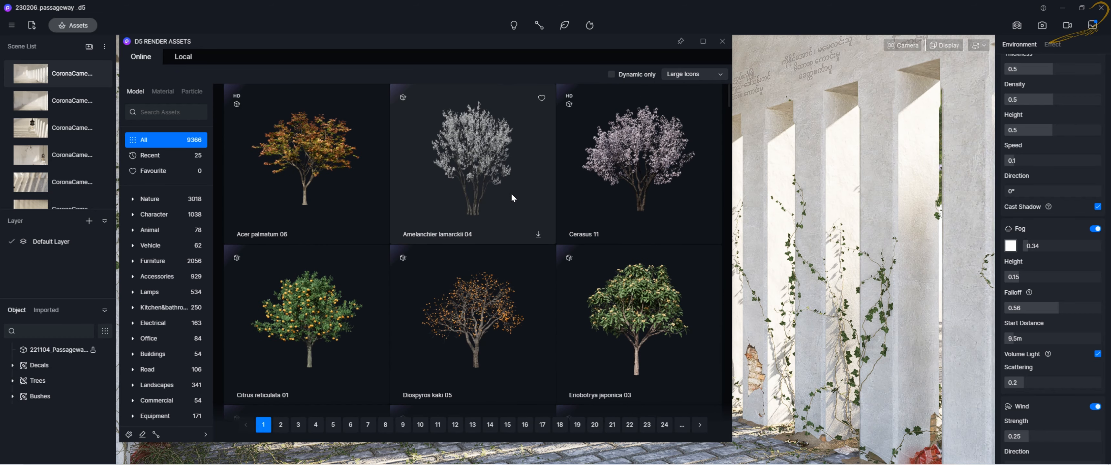
pyautogui.click(678, 77)
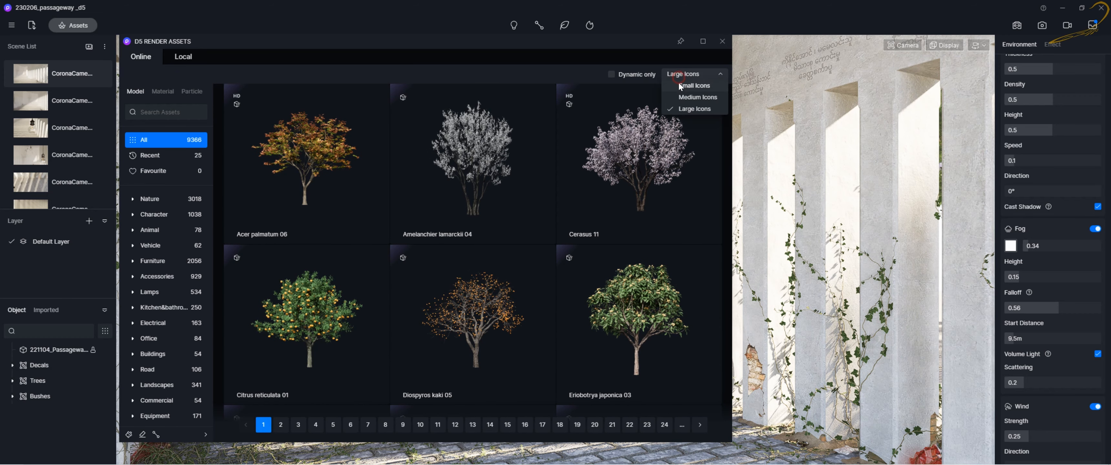
pyautogui.click(689, 98)
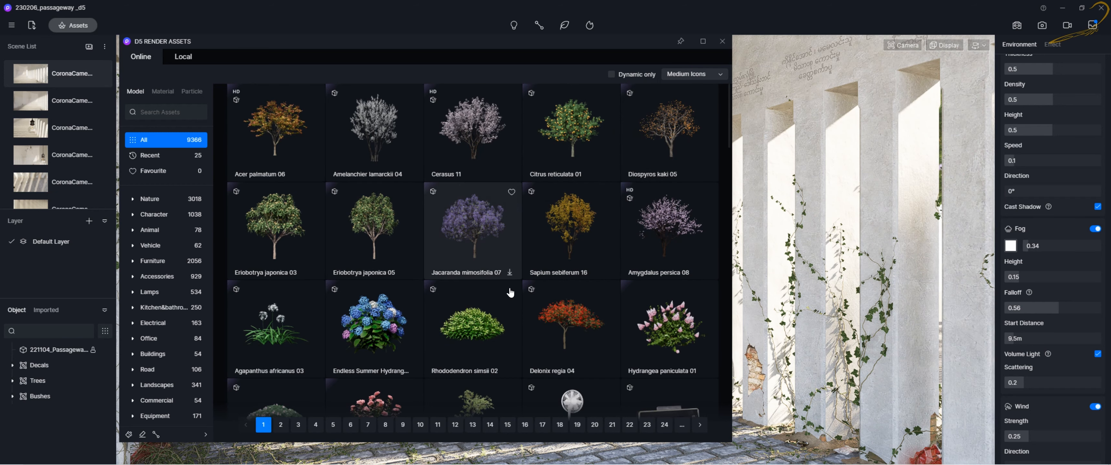
# - Examine the first page of all online models, from trees and shrubs to people, household props and landscape stones
pyautogui.scroll(-3, 543, 253)
pyautogui.scroll(-10, 490, 326)
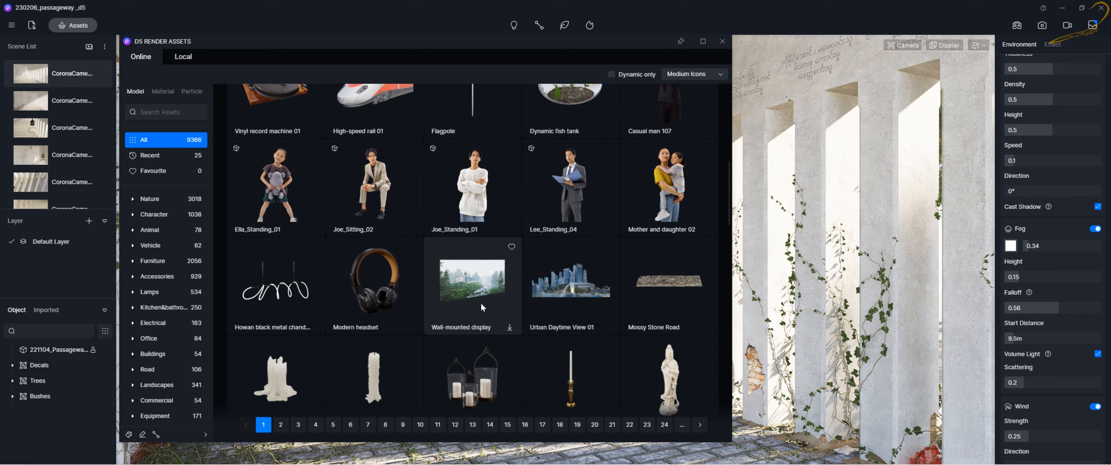
pyautogui.scroll(-2, 484, 297)
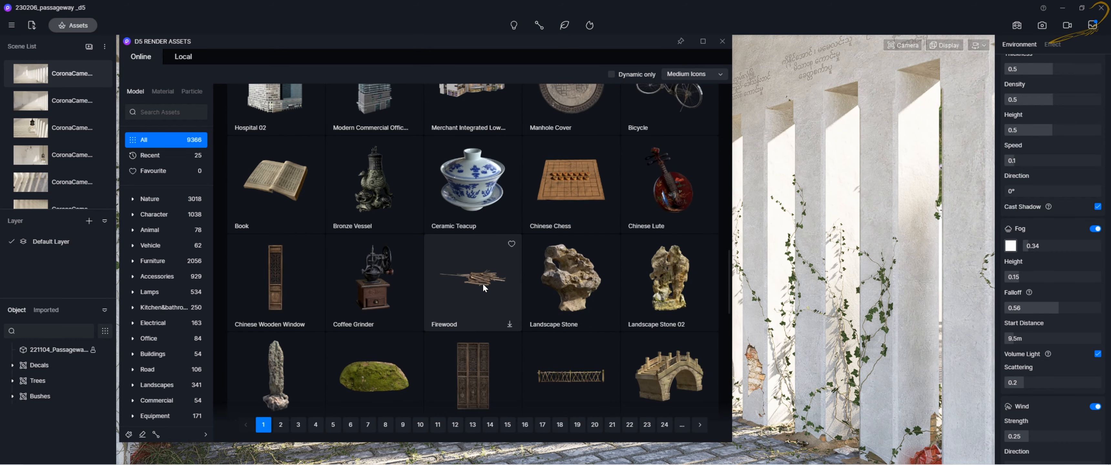
pyautogui.scroll(6, 483, 283)
pyautogui.scroll(6, 504, 252)
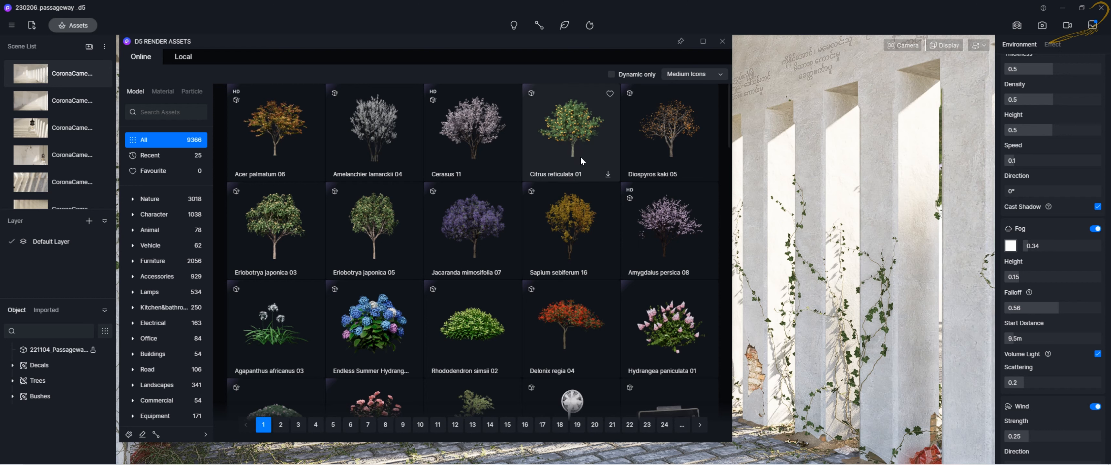
pyautogui.scroll(-6, 488, 222)
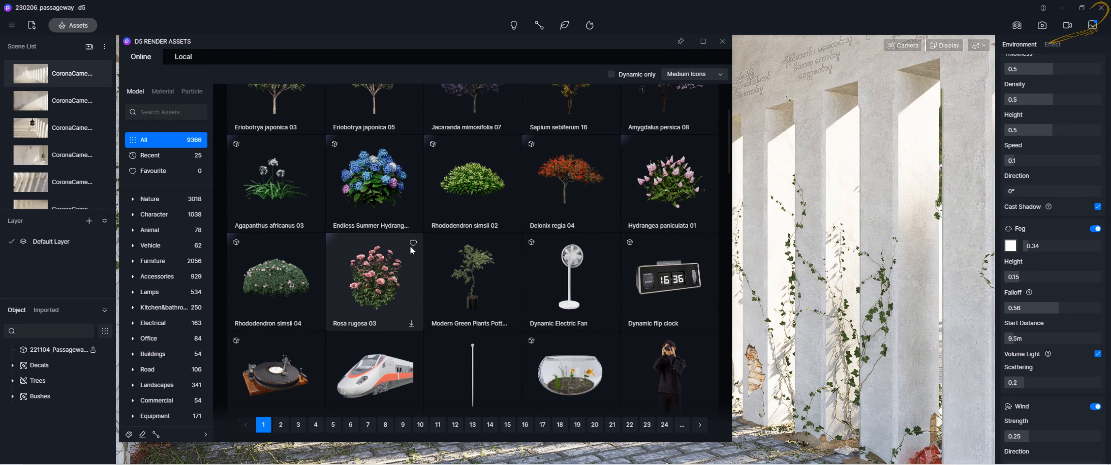
pyautogui.scroll(-4, 417, 280)
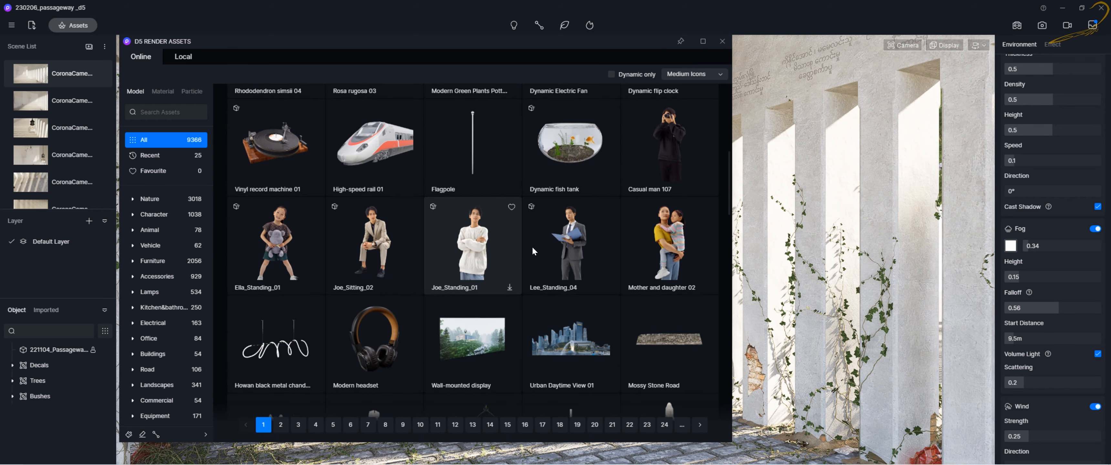
pyautogui.scroll(4, 531, 233)
pyautogui.scroll(5, 535, 216)
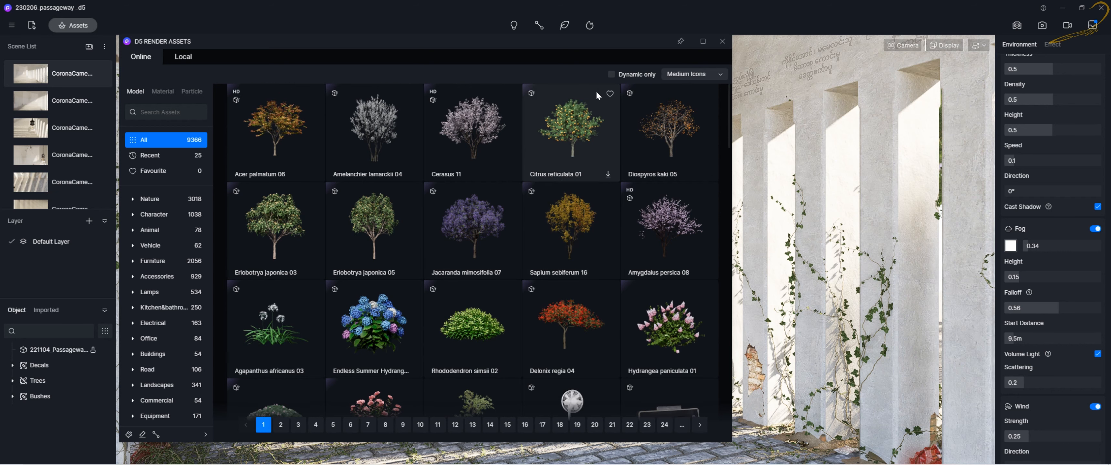
# - Restrict the online models to dynamic ones, browse the filtered plants, and remove the filter again
pyautogui.click(611, 74)
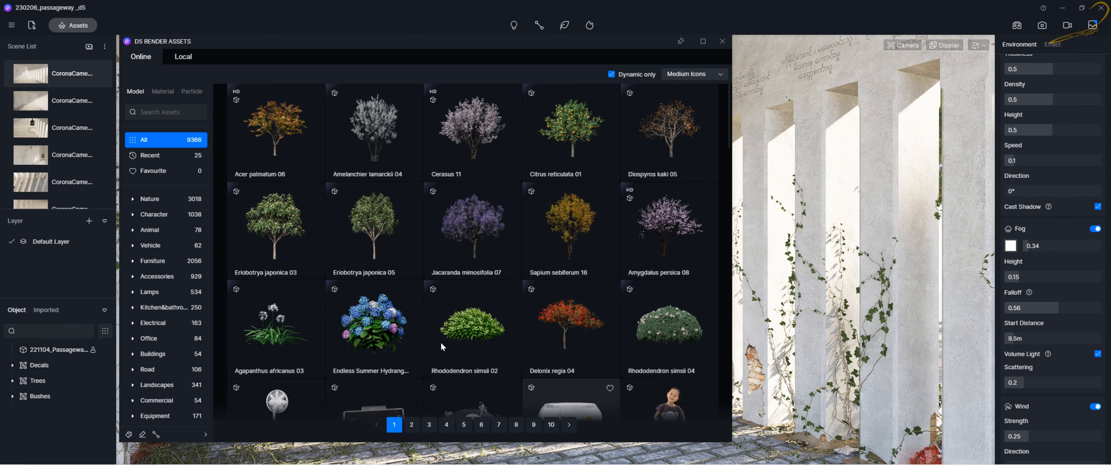
pyautogui.scroll(-10, 441, 342)
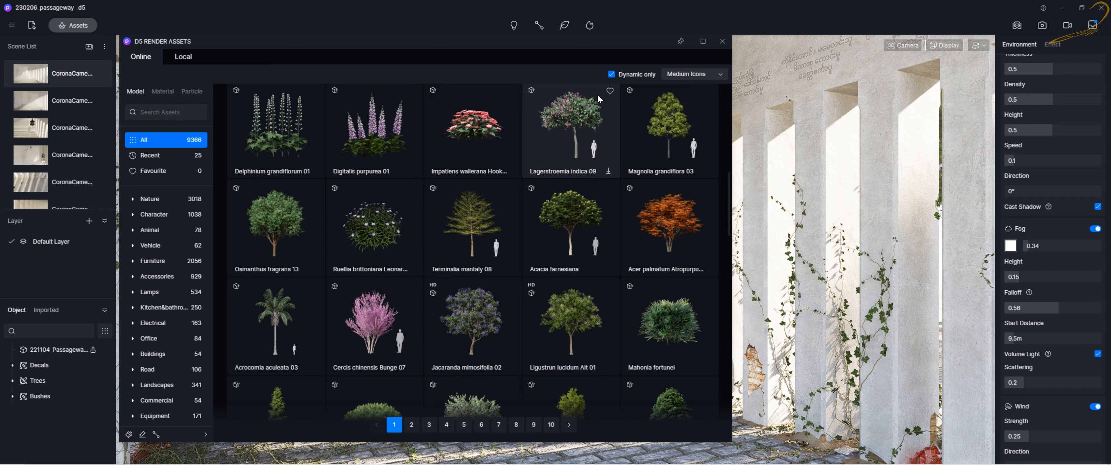
pyautogui.click(610, 75)
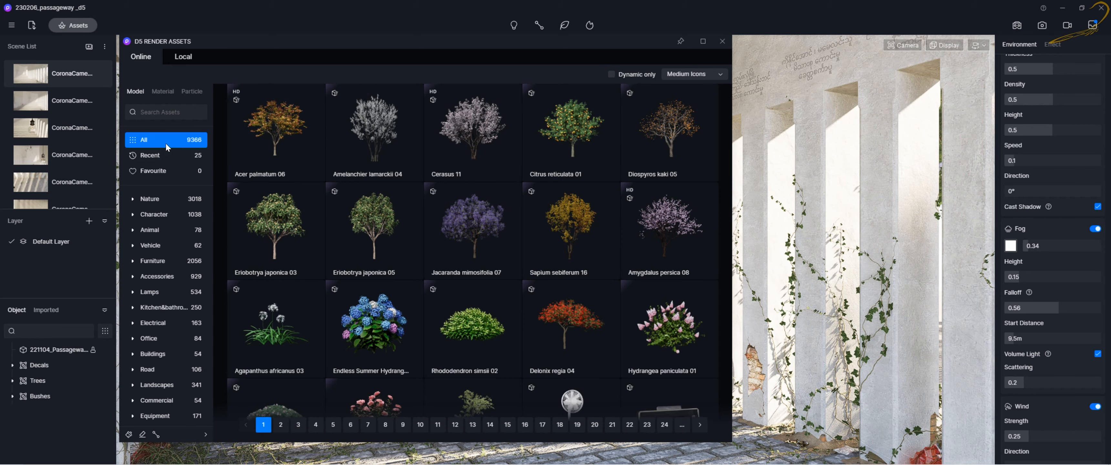
# - Show the Nature models, collapse their subcategories and read through the whole model category list down to Scanned
pyautogui.click(150, 114)
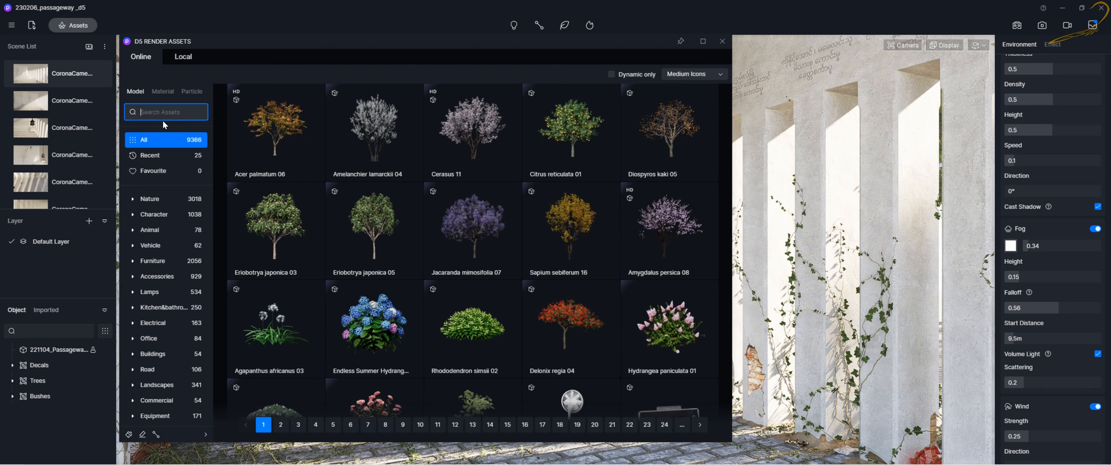
pyautogui.click(163, 178)
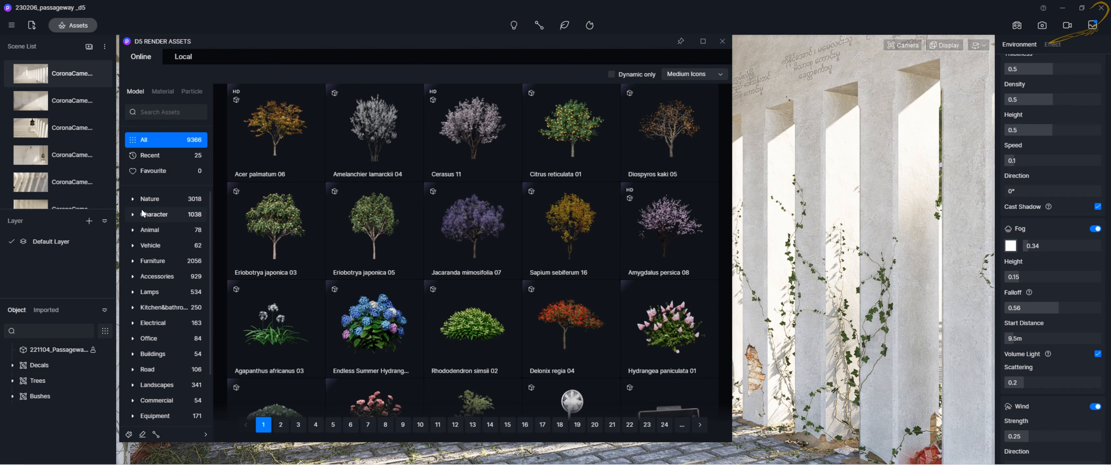
pyautogui.click(159, 202)
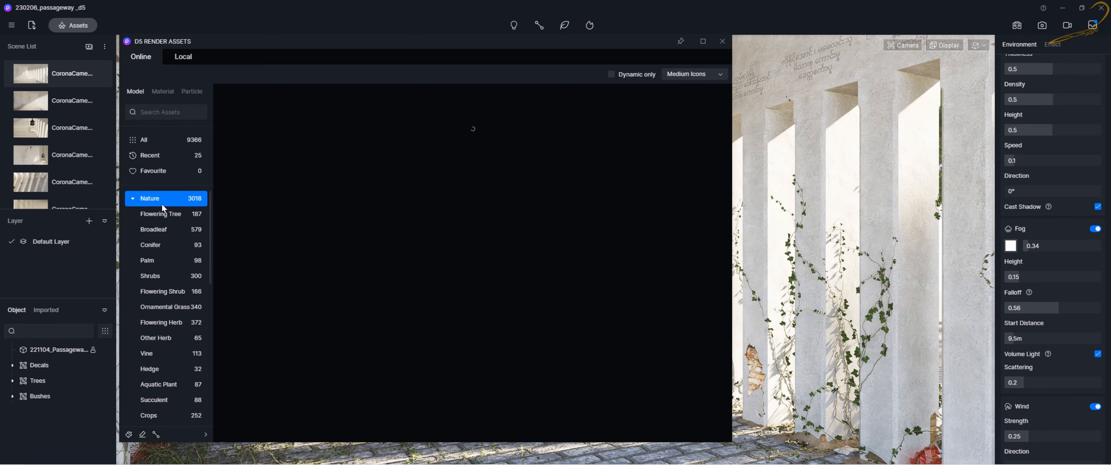
pyautogui.click(134, 199)
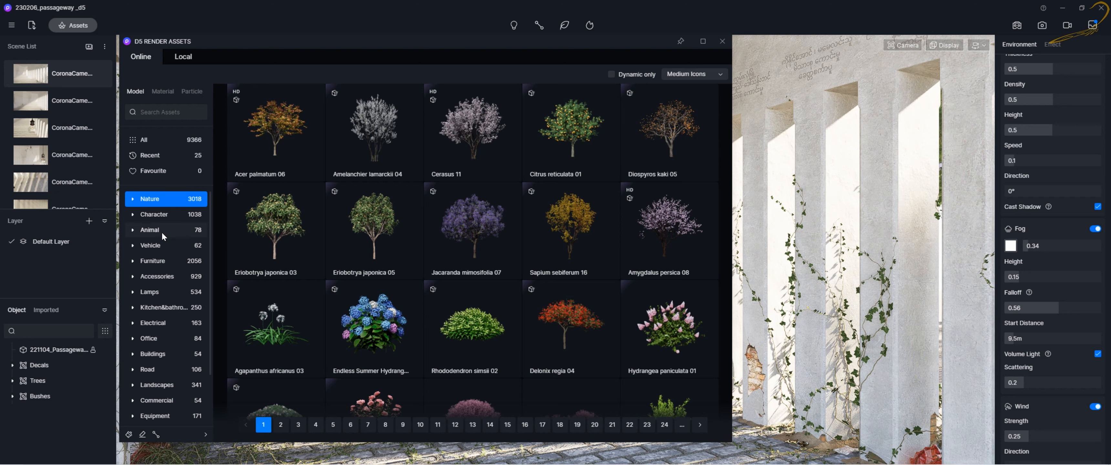
pyautogui.scroll(-2, 162, 244)
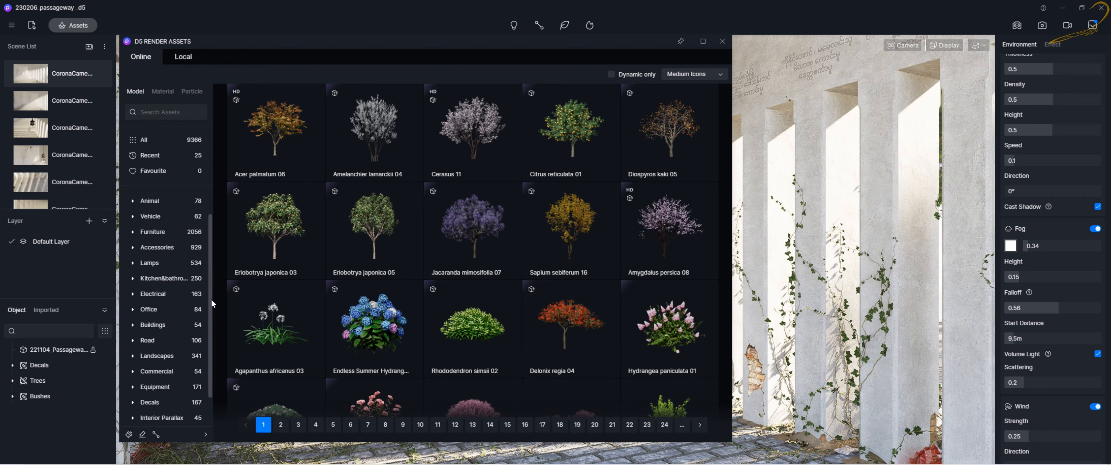
pyautogui.scroll(-2, 211, 299)
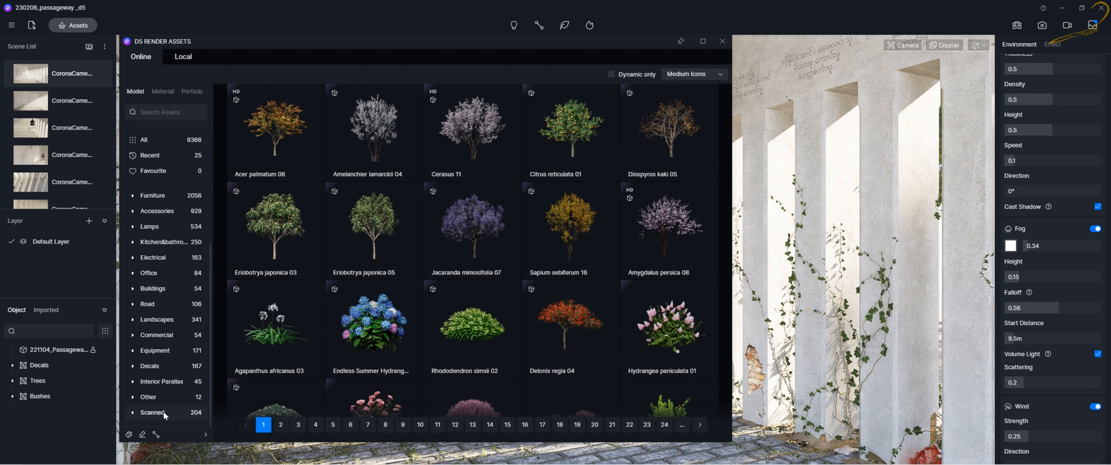
pyautogui.scroll(3, 160, 392)
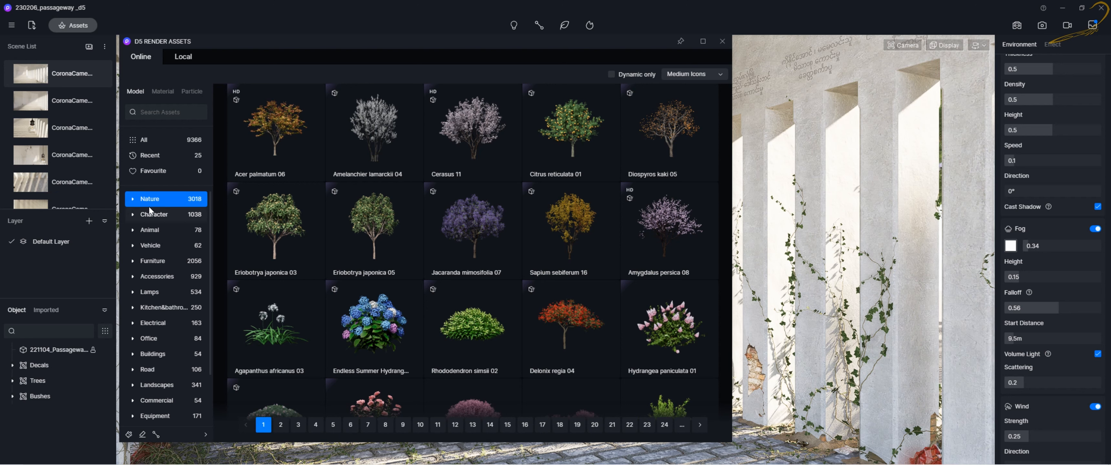
# - Expand the Nature category, look over its plant subcategories and show the Flowering Tree models
pyautogui.click(133, 199)
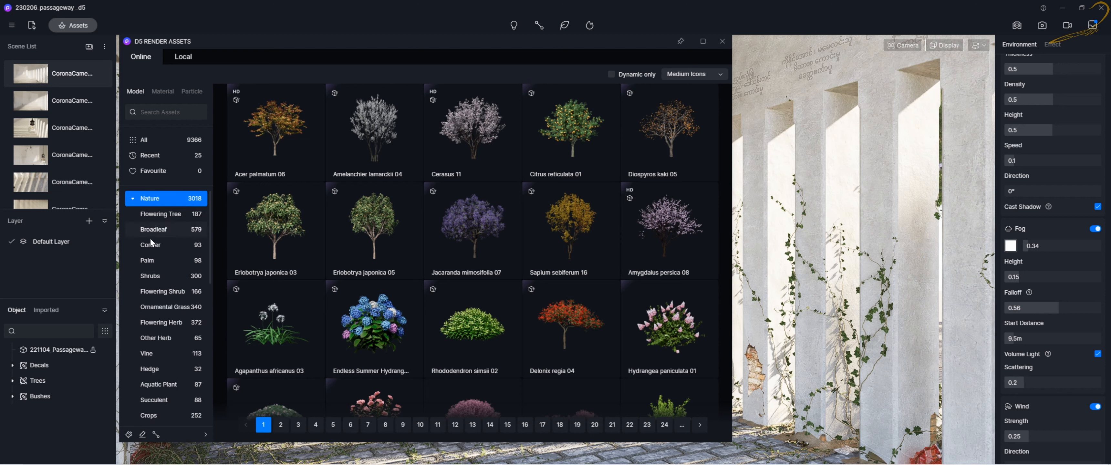
pyautogui.scroll(-2, 158, 372)
pyautogui.scroll(2, 157, 365)
pyautogui.click(172, 213)
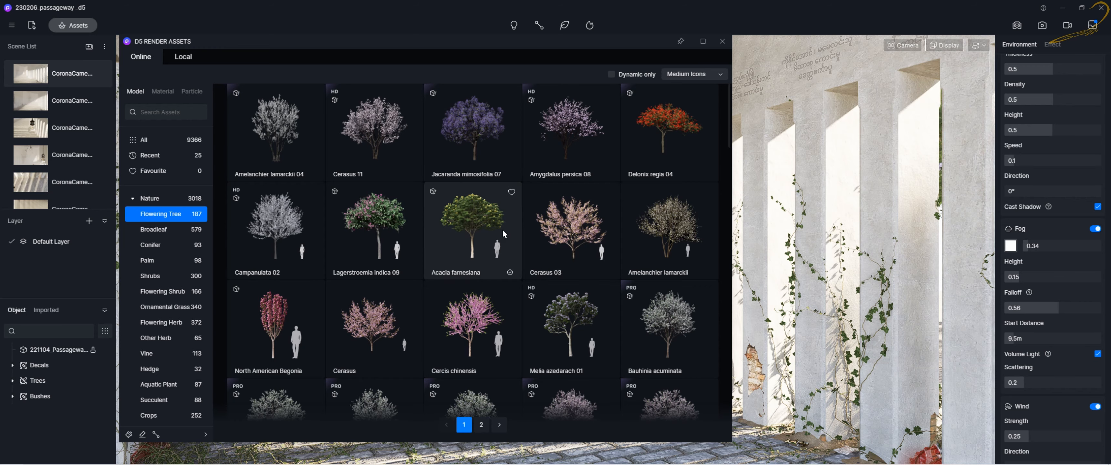
# - Browse the Flowering Tree models and turn the Dynamic only filter on and back off
pyautogui.scroll(-5, 513, 222)
pyautogui.scroll(-1, 508, 223)
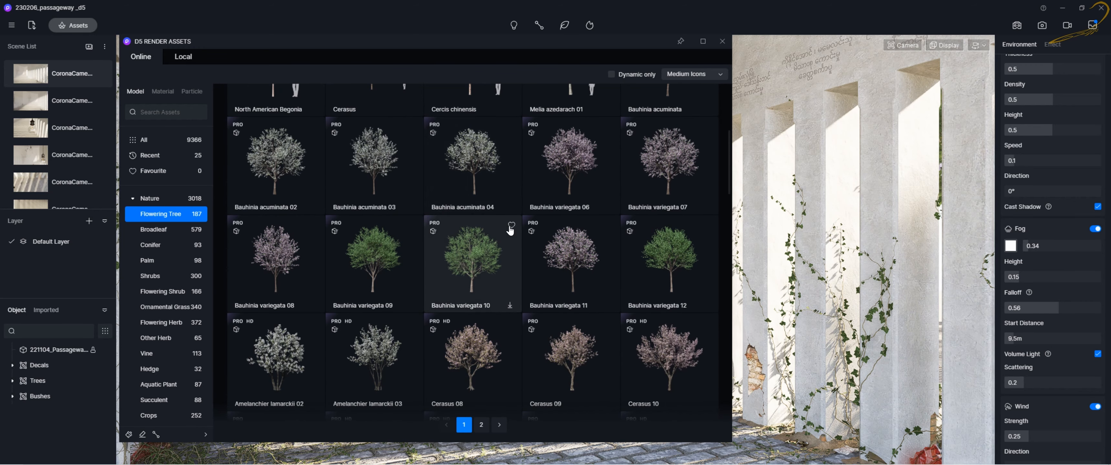
pyautogui.scroll(3, 448, 226)
pyautogui.scroll(-5, 534, 210)
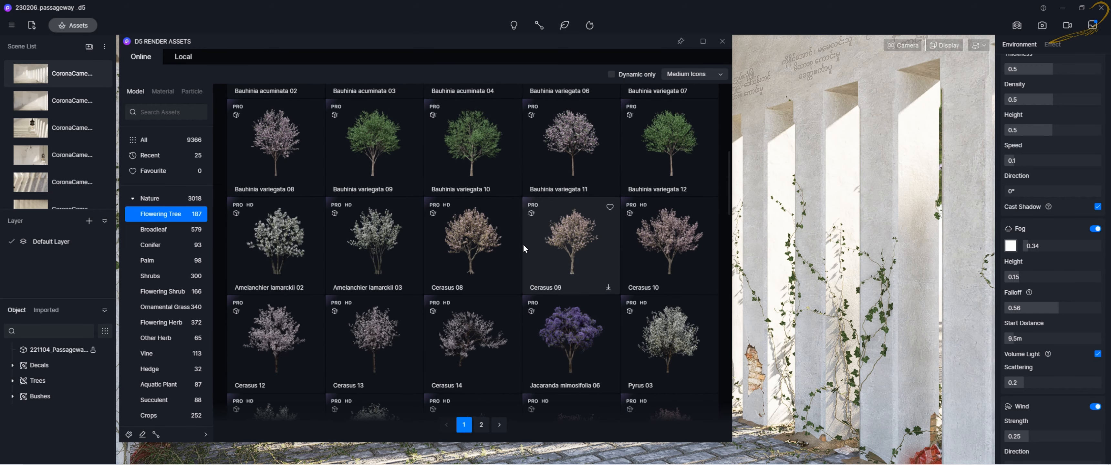
pyautogui.scroll(-1, 513, 246)
pyautogui.scroll(1, 439, 170)
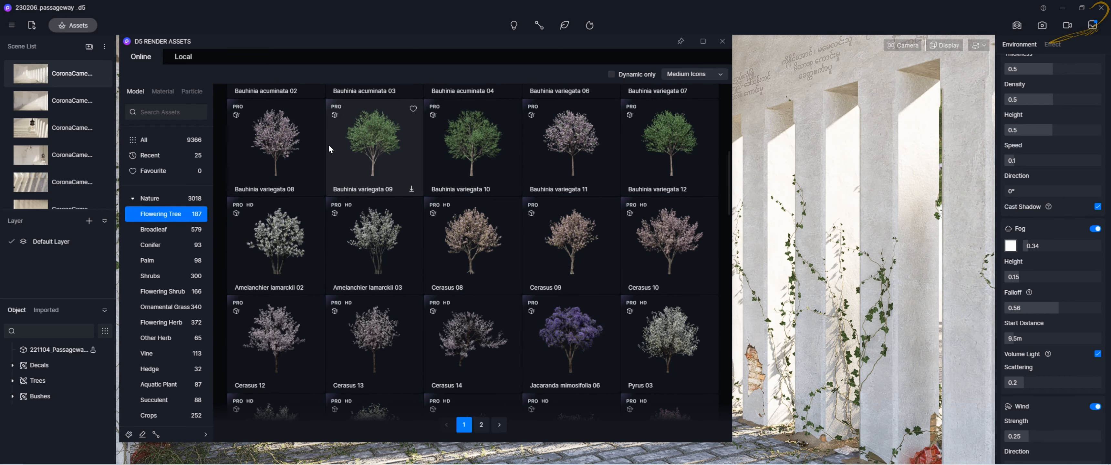
pyautogui.click(612, 74)
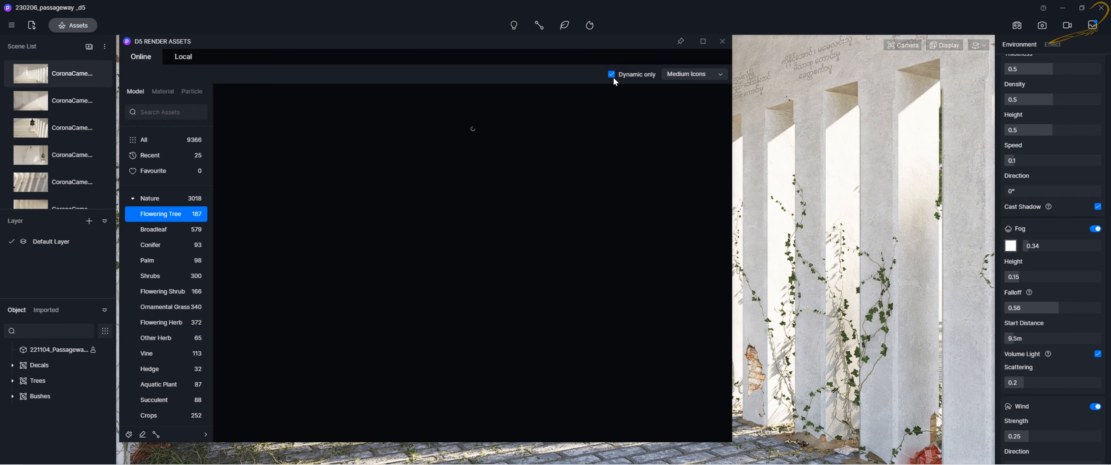
pyautogui.click(612, 75)
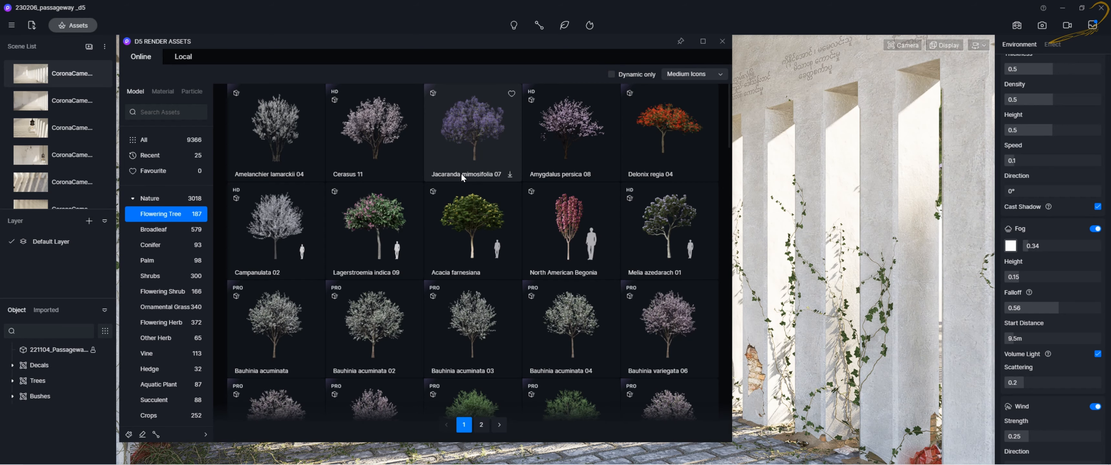
# - Show the Broadleaf models and examine the trees on the first page, including the PRO assets
pyautogui.click(177, 230)
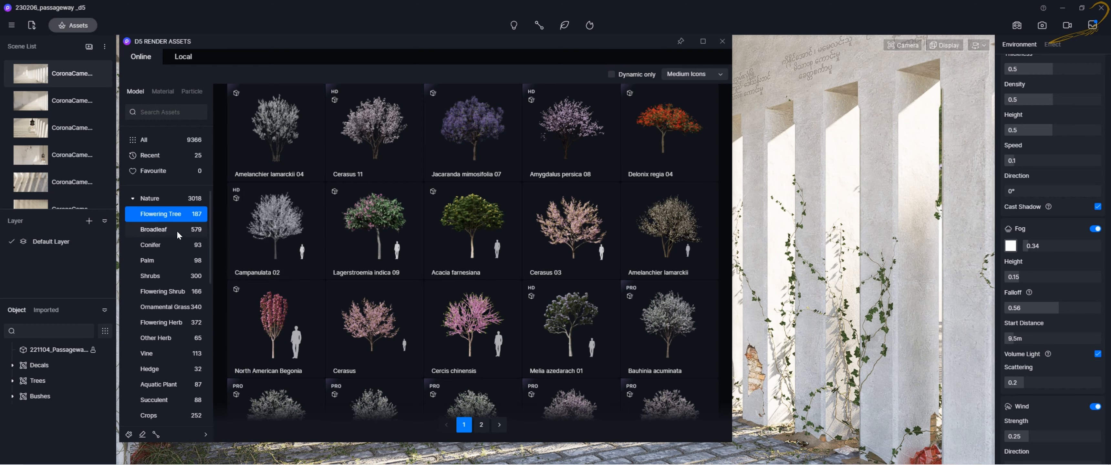
pyautogui.scroll(-1, 379, 255)
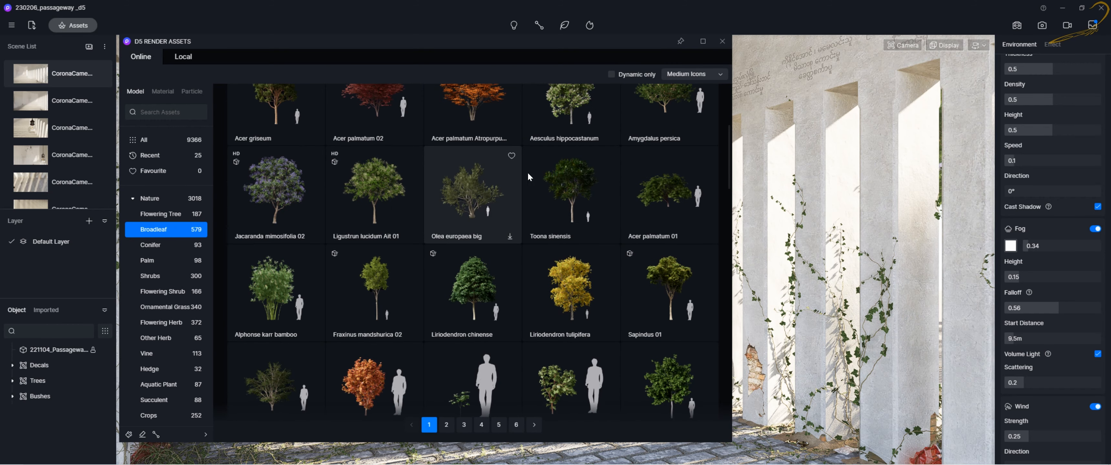
pyautogui.scroll(1, 566, 190)
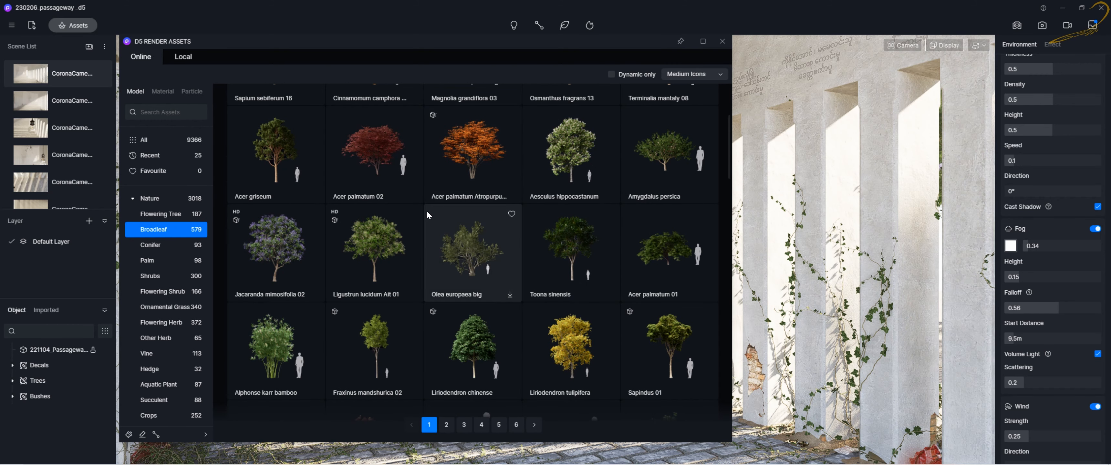
pyautogui.scroll(-5, 359, 297)
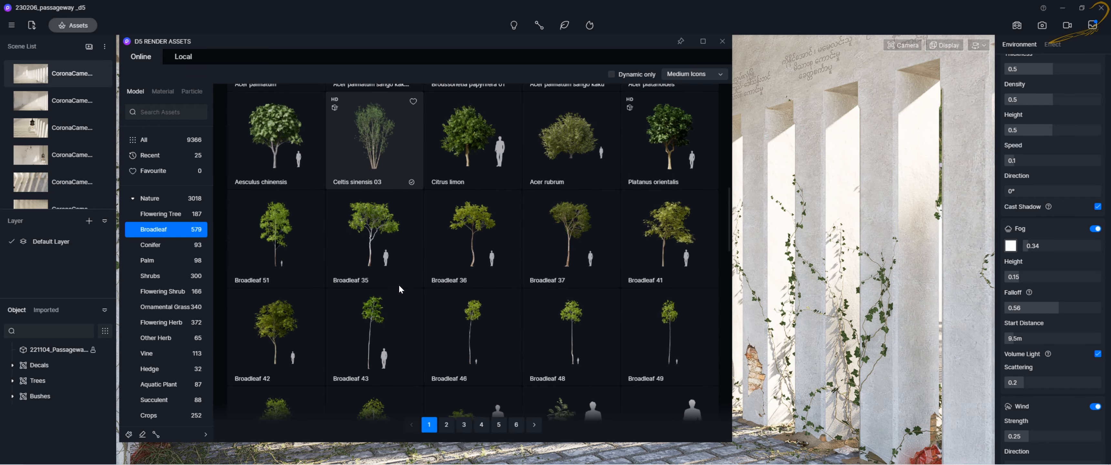
pyautogui.scroll(-3, 512, 293)
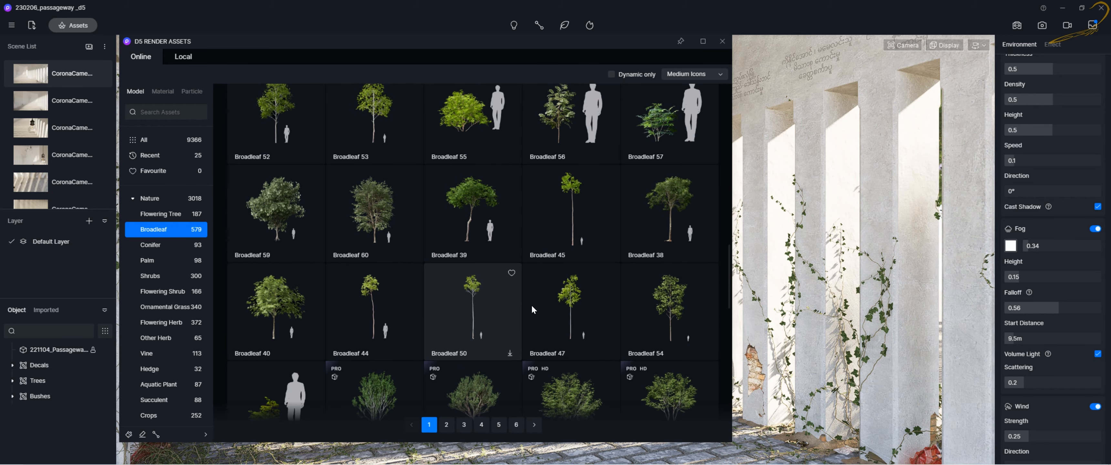
pyautogui.scroll(-2, 553, 353)
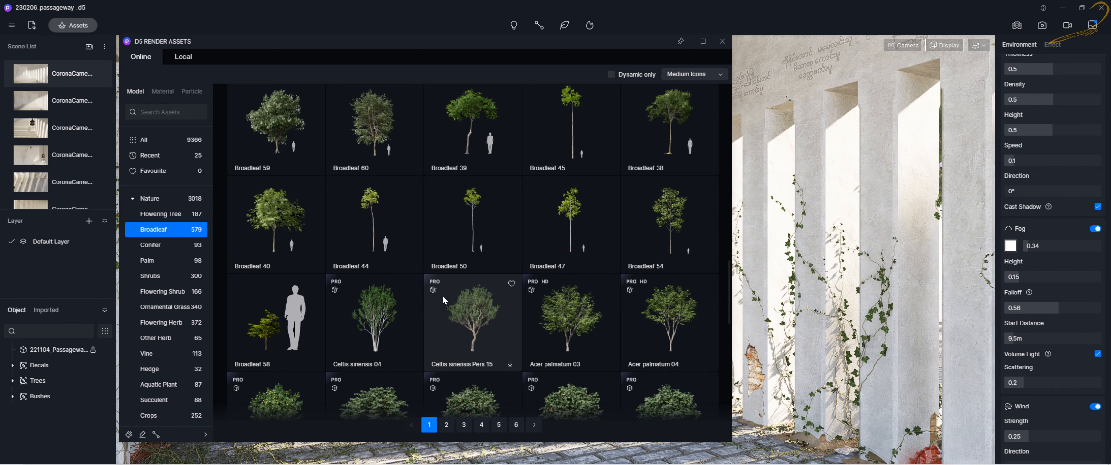
pyautogui.scroll(-1, 444, 292)
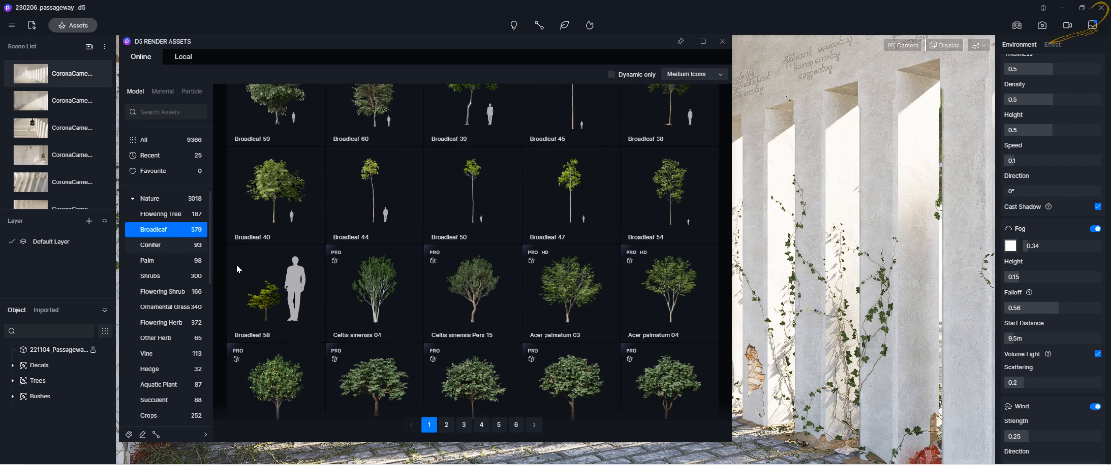
pyautogui.scroll(-2, 395, 277)
pyautogui.scroll(-5, 395, 277)
# - Go to page 6 of the Broadleaf models and look through its trees
pyautogui.click(514, 425)
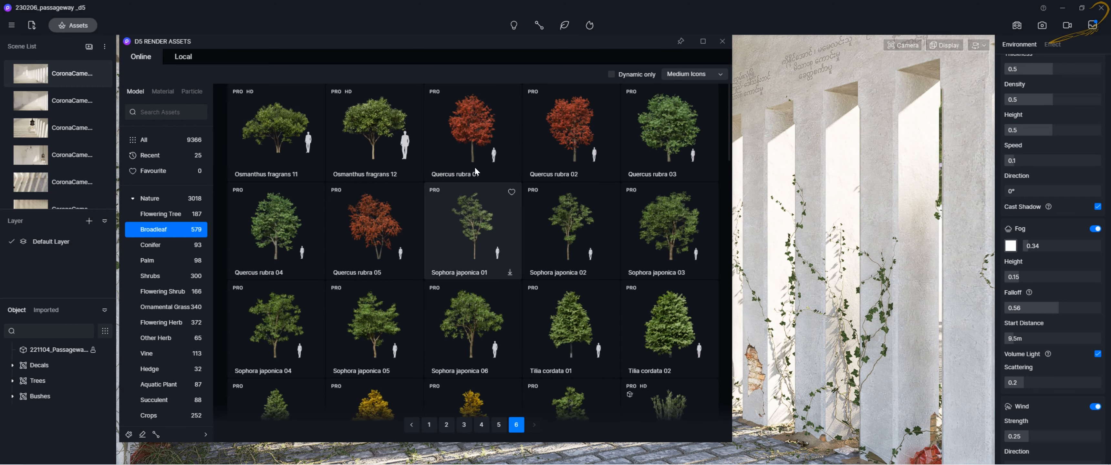
pyautogui.scroll(-10, 503, 194)
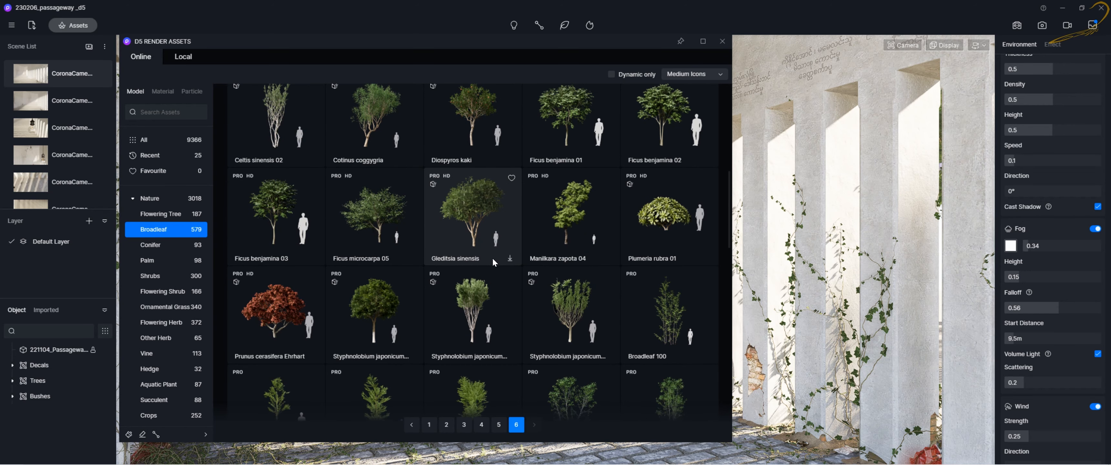
pyautogui.scroll(-3, 457, 261)
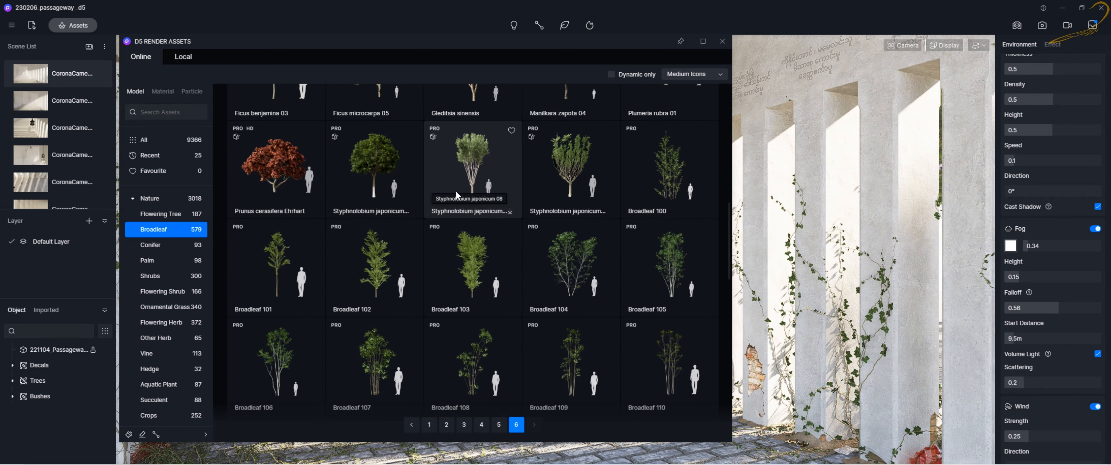
# - Look over the Conifer models and show the Palm models in the Nature category
pyautogui.click(170, 244)
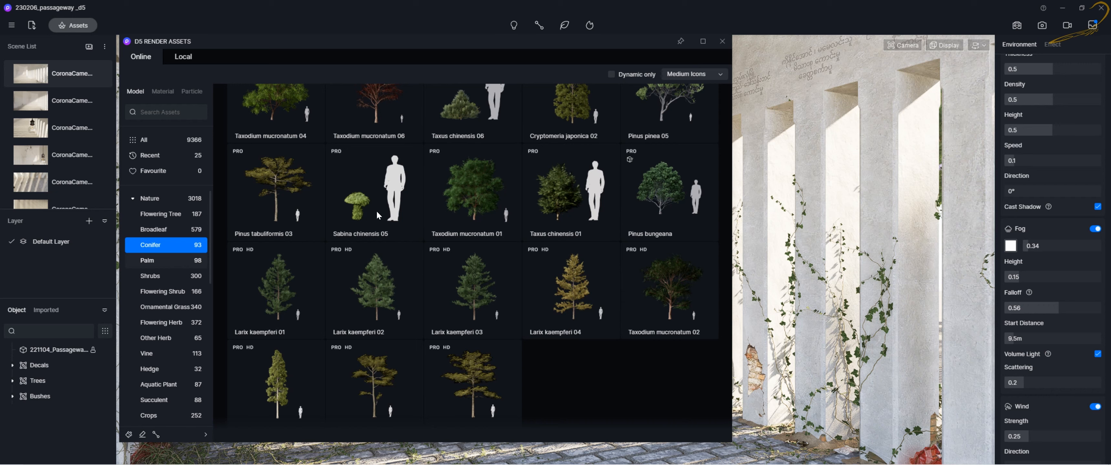
pyautogui.click(175, 263)
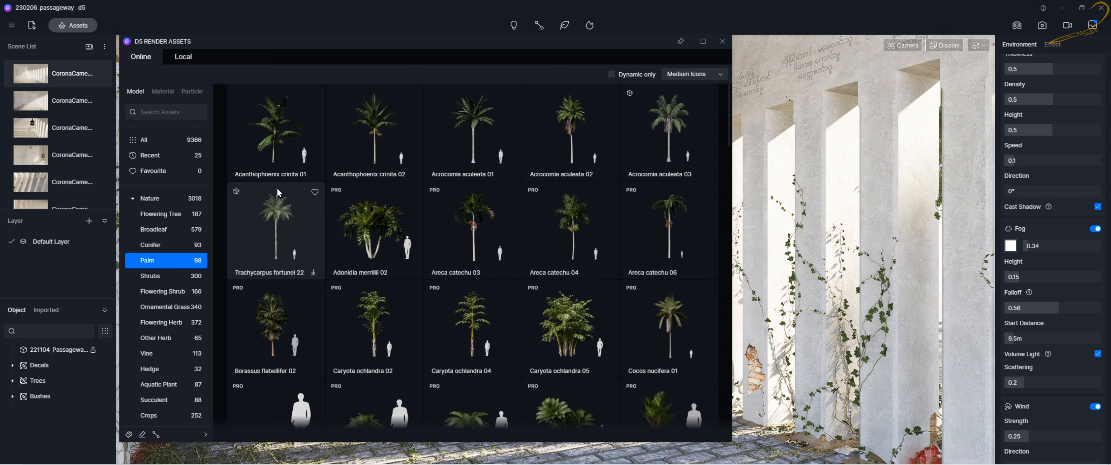
# - Mark the Trachycarpus fortunei 22 palm as a favourite, check it in the Favourite collection and return to the Palm models
pyautogui.click(315, 191)
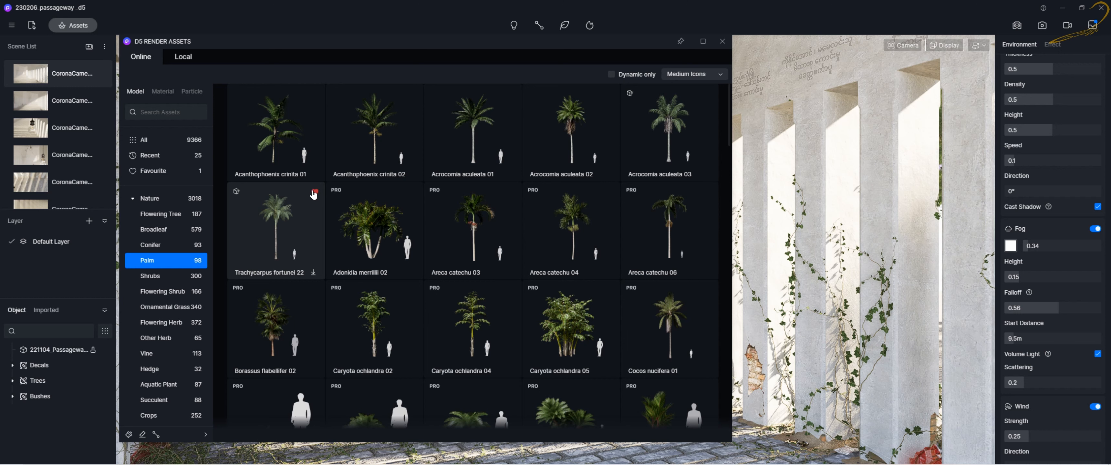
pyautogui.click(180, 175)
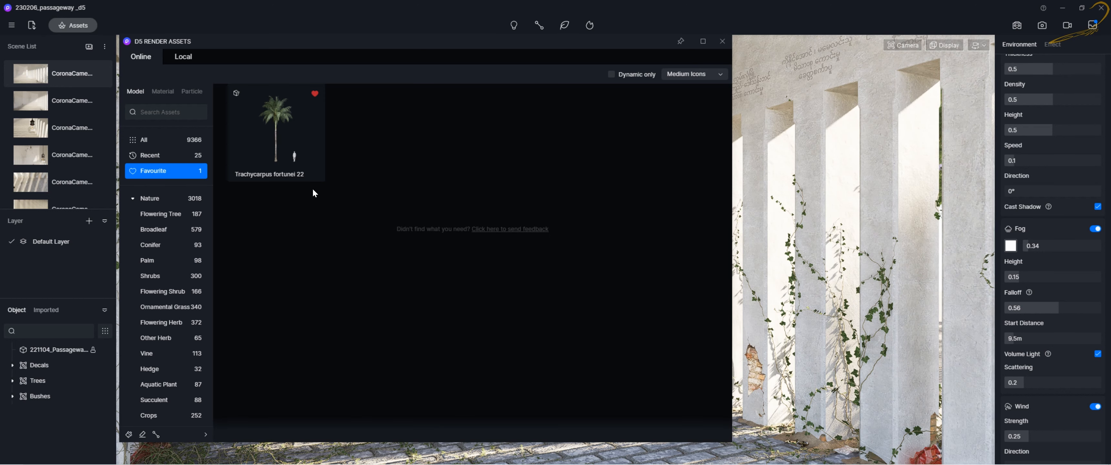
pyautogui.click(163, 256)
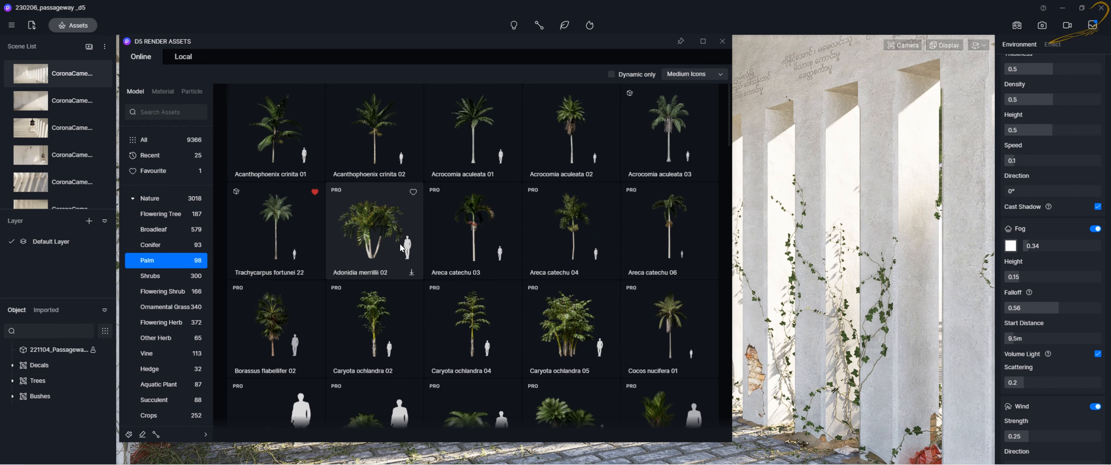
# - Show the Shrubs models in the Nature category and look through the plants on the first page
pyautogui.click(151, 276)
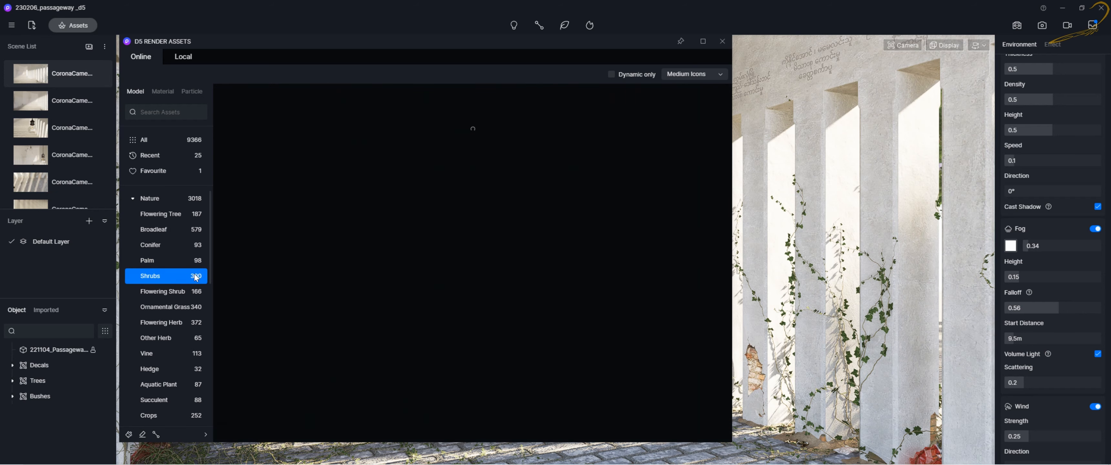
pyautogui.scroll(-5, 498, 364)
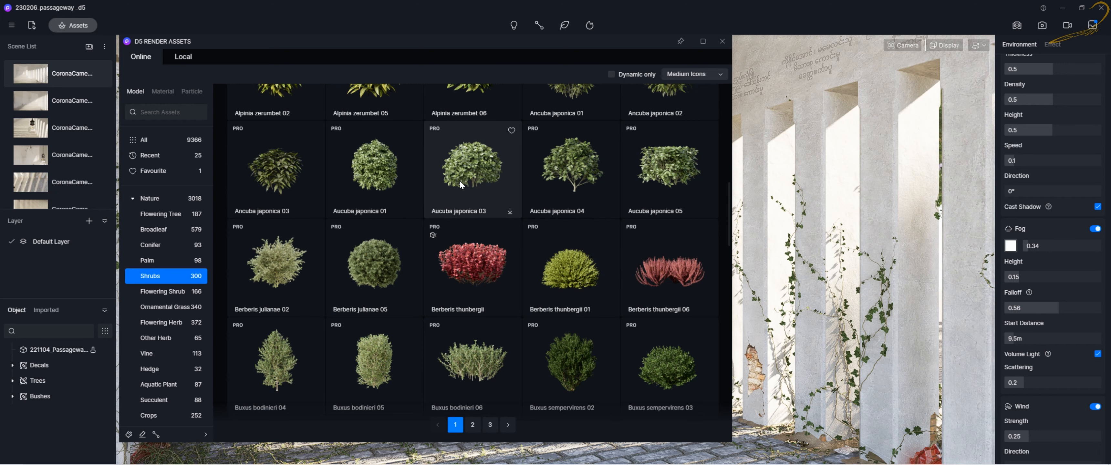
pyautogui.scroll(3, 281, 184)
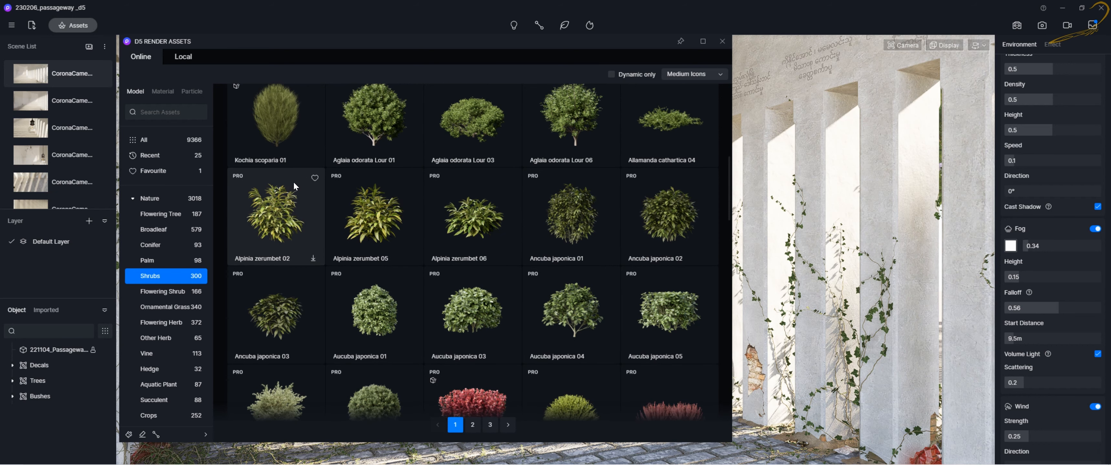
pyautogui.scroll(-1, 421, 179)
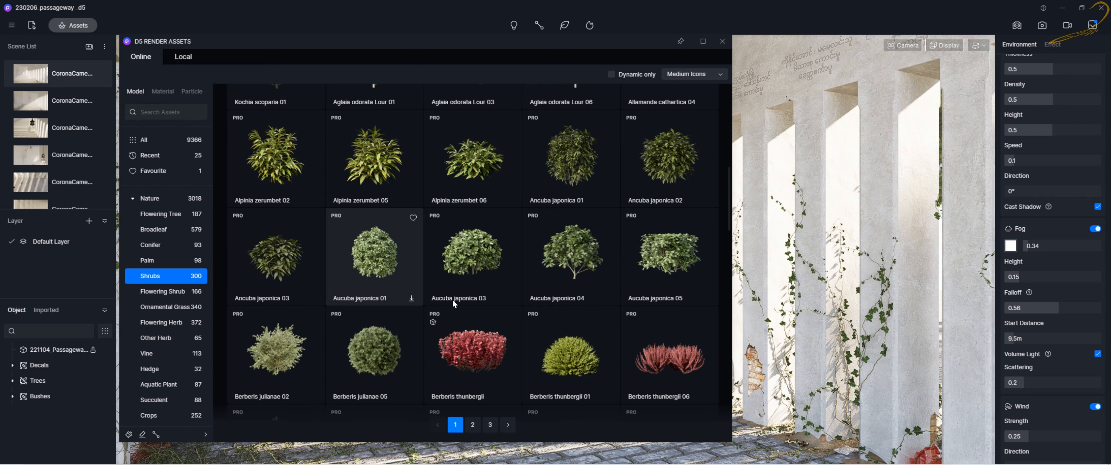
pyautogui.scroll(-5, 475, 302)
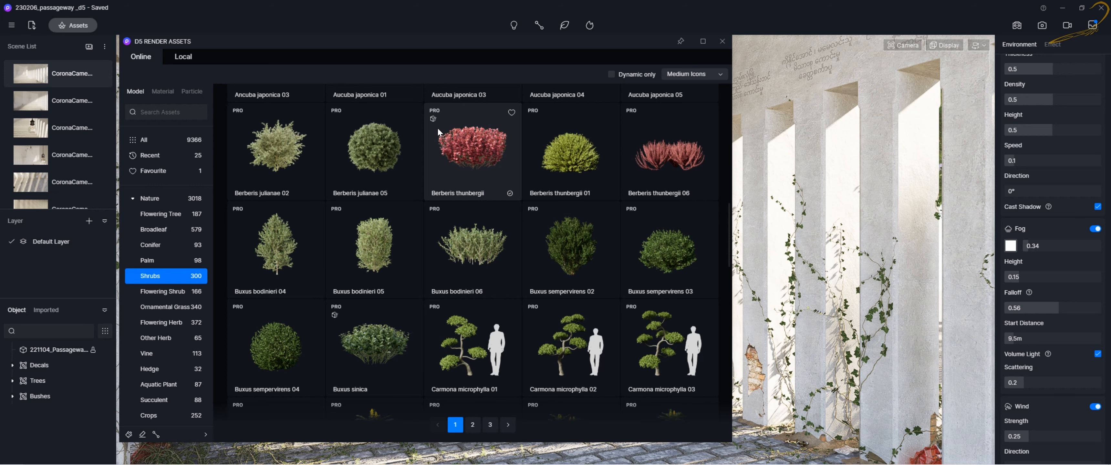
# - Show the Ornamental Grass models and look through the grasses and potted-type plants on the first page
pyautogui.click(171, 306)
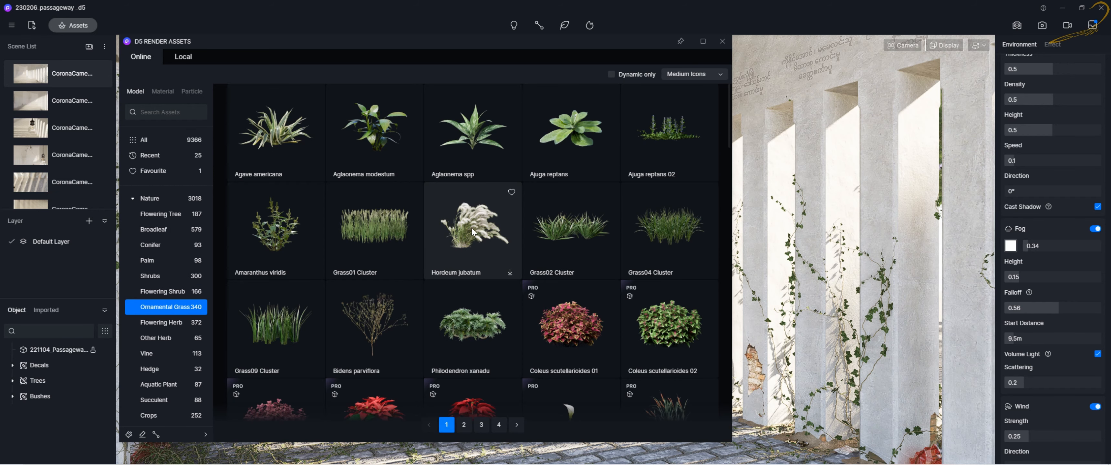
pyautogui.scroll(-3, 472, 228)
pyautogui.scroll(3, 472, 227)
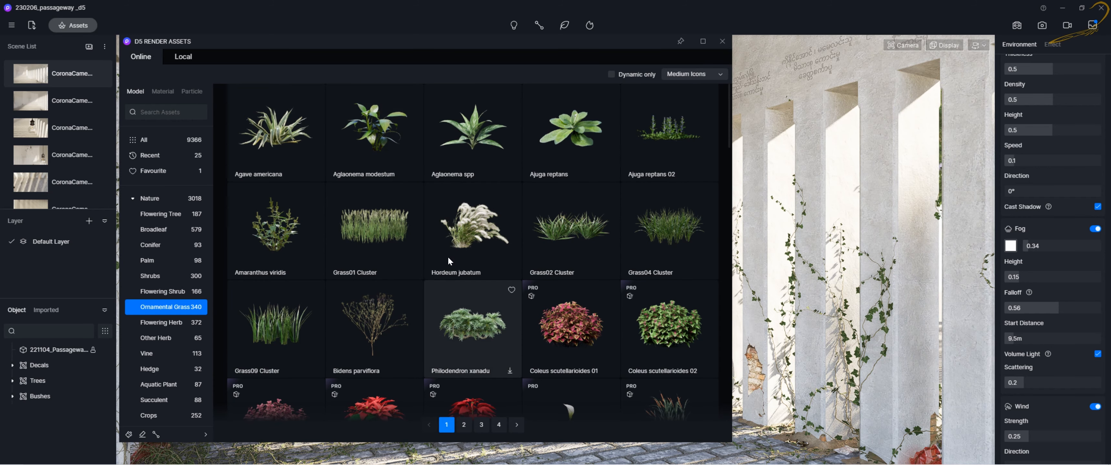
pyautogui.scroll(-5, 666, 242)
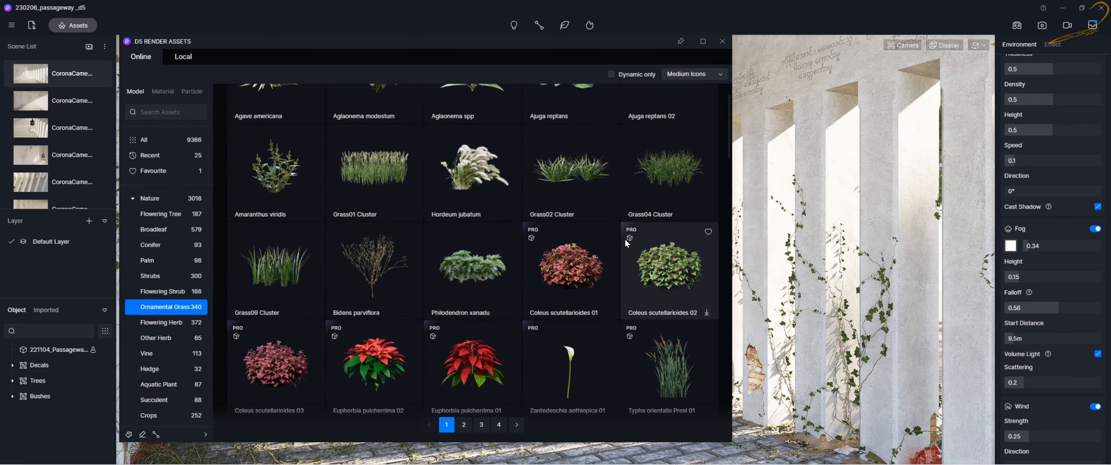
pyautogui.scroll(-1, 374, 257)
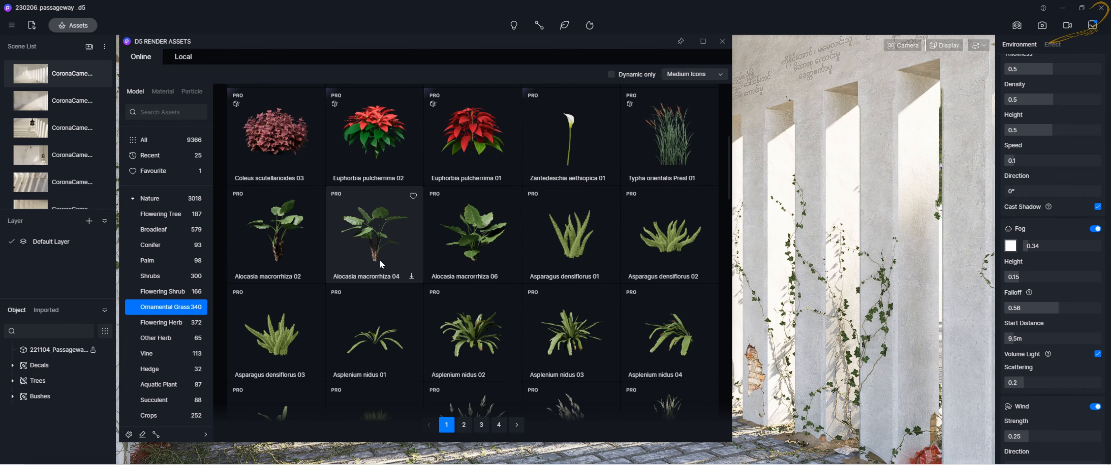
pyautogui.scroll(-6, 621, 324)
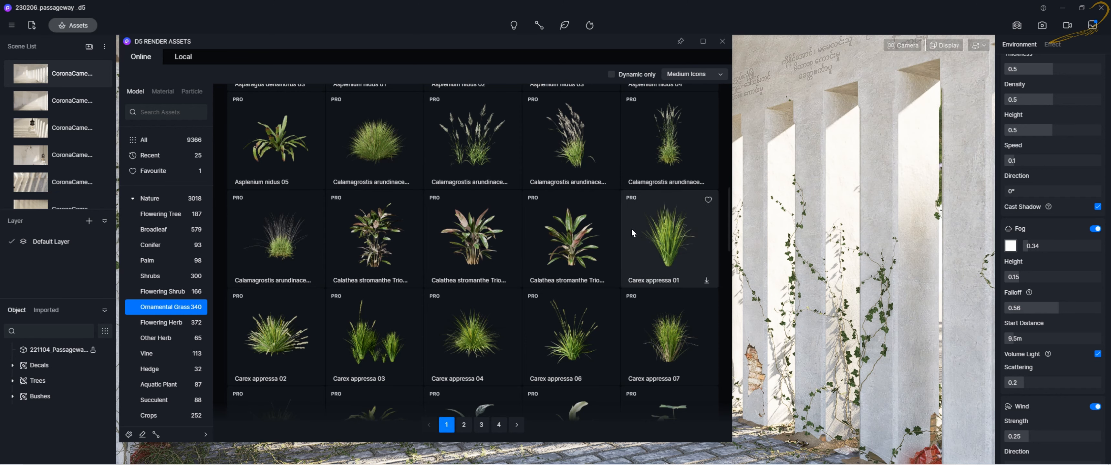
pyautogui.scroll(-10, 388, 268)
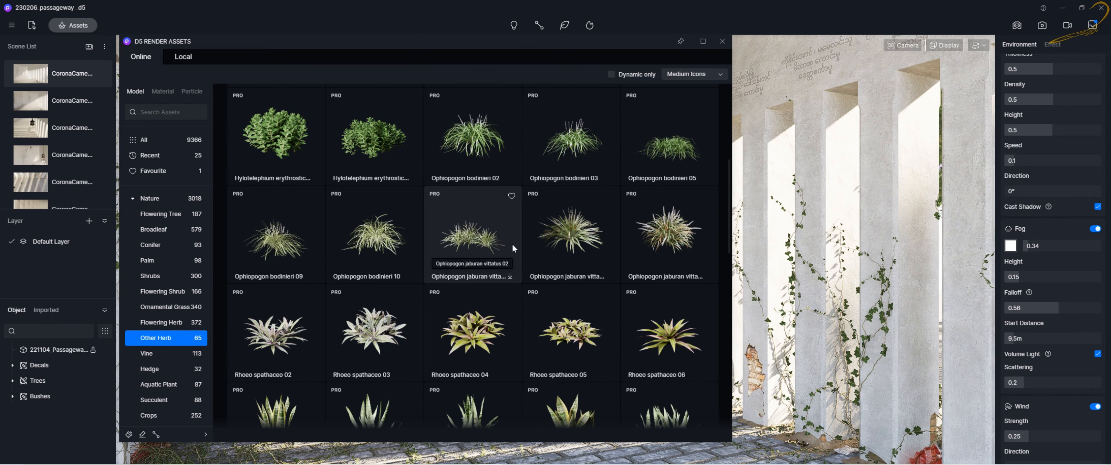
# - Examine the Other Herb models, from the Hakonechloa and Ophiopogon grasses to the Sansevieria and Syngonium plants
pyautogui.scroll(-2, 512, 243)
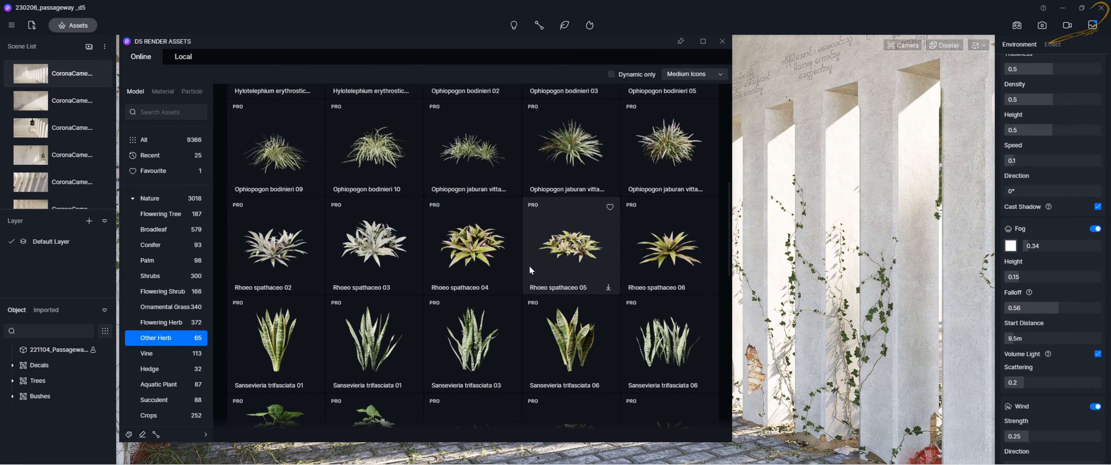
pyautogui.scroll(-2, 529, 266)
pyautogui.scroll(-5, 517, 276)
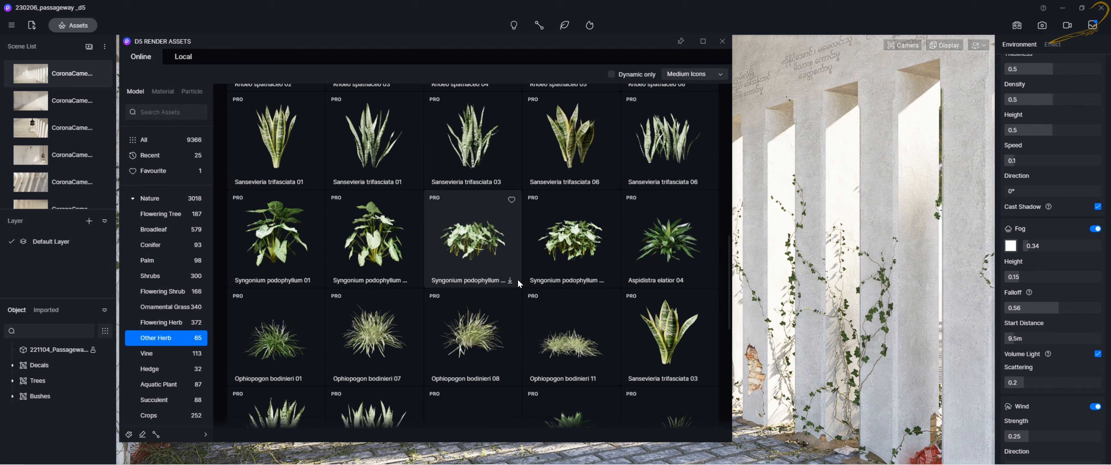
pyautogui.scroll(-2, 533, 327)
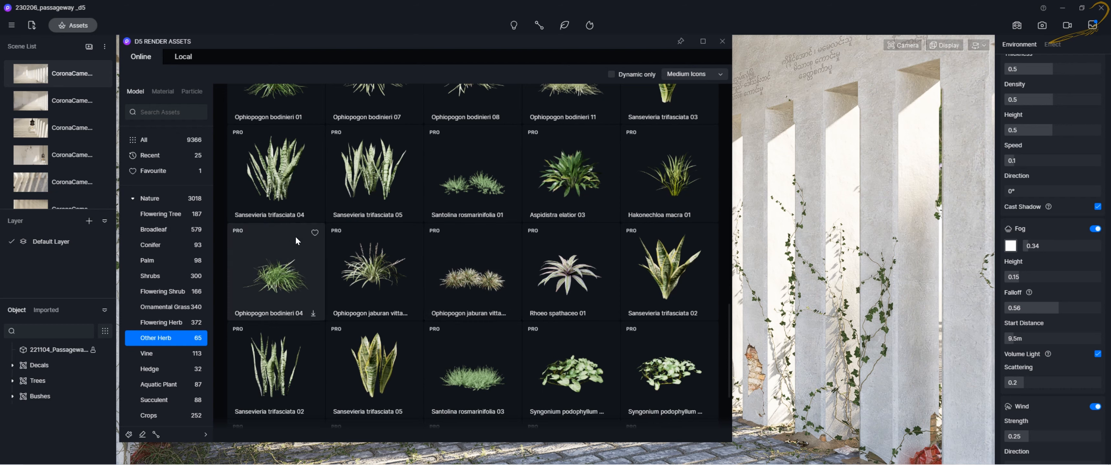
pyautogui.scroll(8, 603, 260)
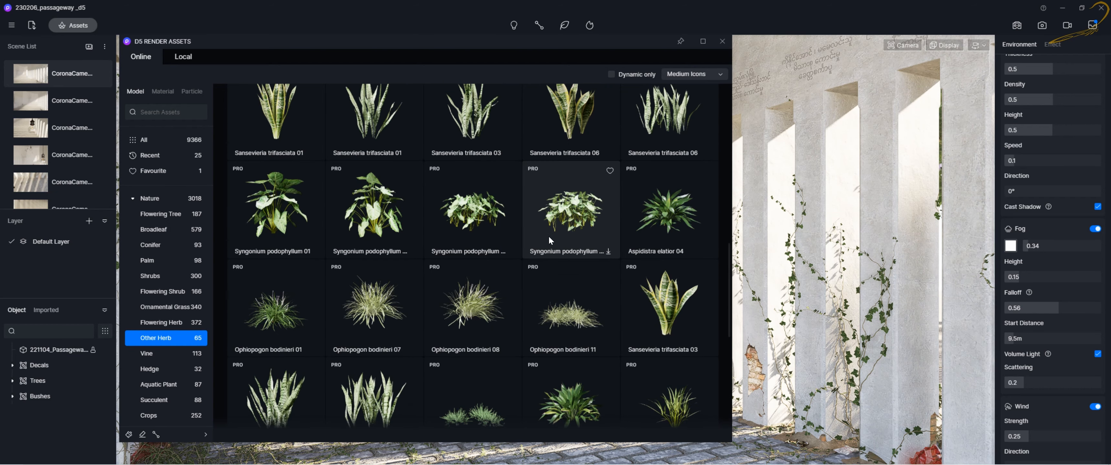
pyautogui.scroll(3, 522, 244)
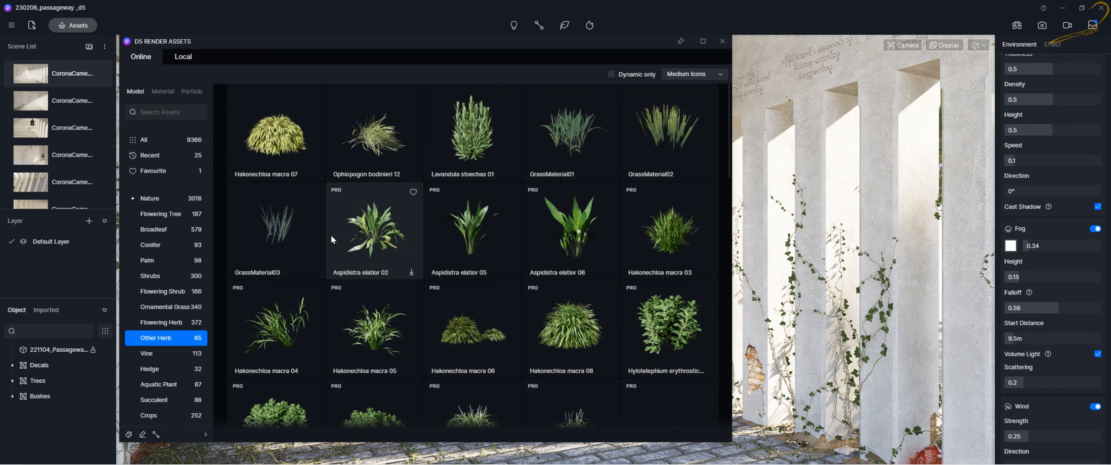
pyautogui.scroll(-5, 491, 272)
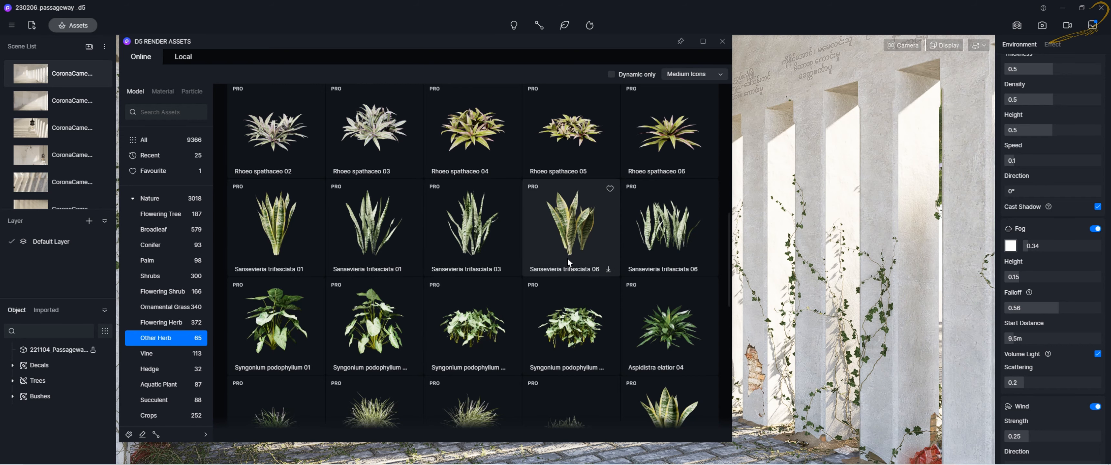
pyautogui.scroll(-2, 165, 302)
# - Look through the Hedge models in the Nature category and show the Aquatic Plant models
pyautogui.click(165, 282)
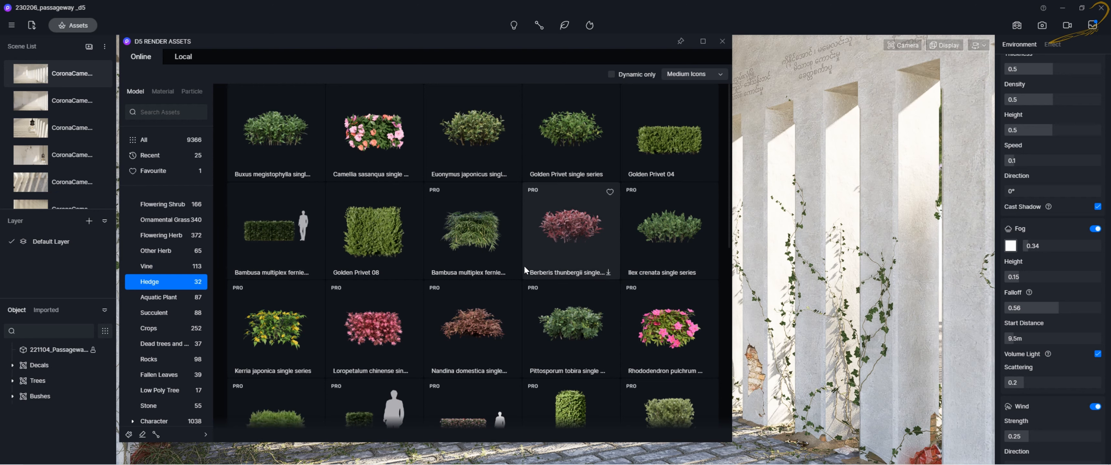
pyautogui.scroll(-5, 557, 332)
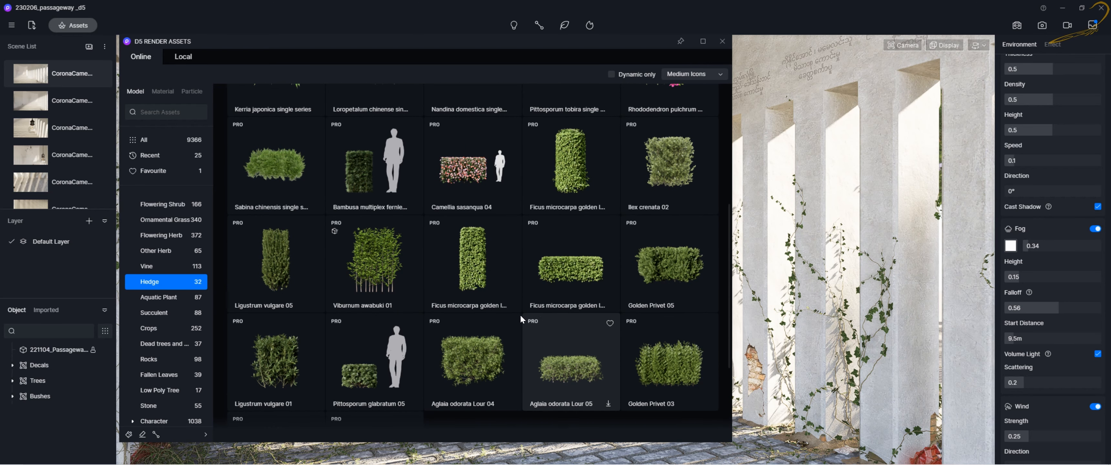
pyautogui.click(174, 298)
# - Show the Succulent models and look through the Carex, Crassula and Echeveria plants
pyautogui.click(176, 310)
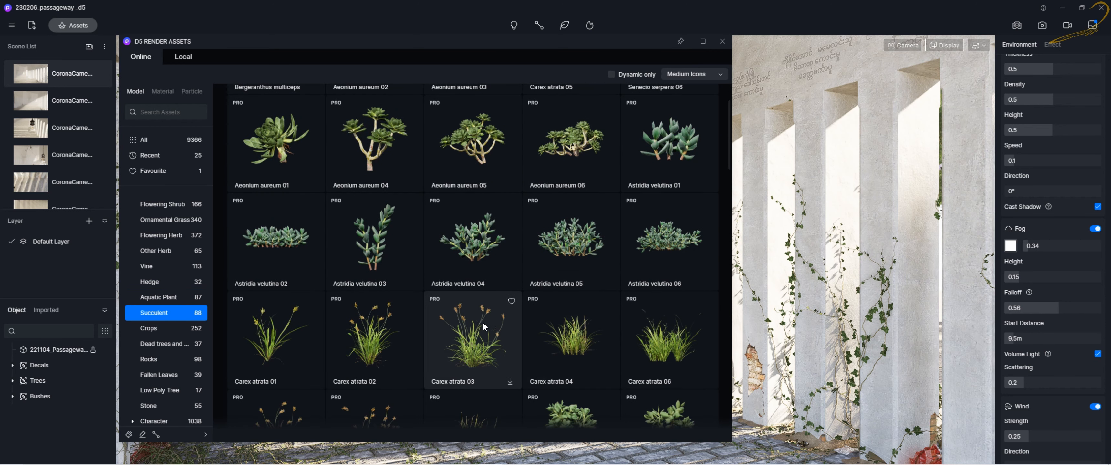
pyautogui.scroll(-5, 474, 318)
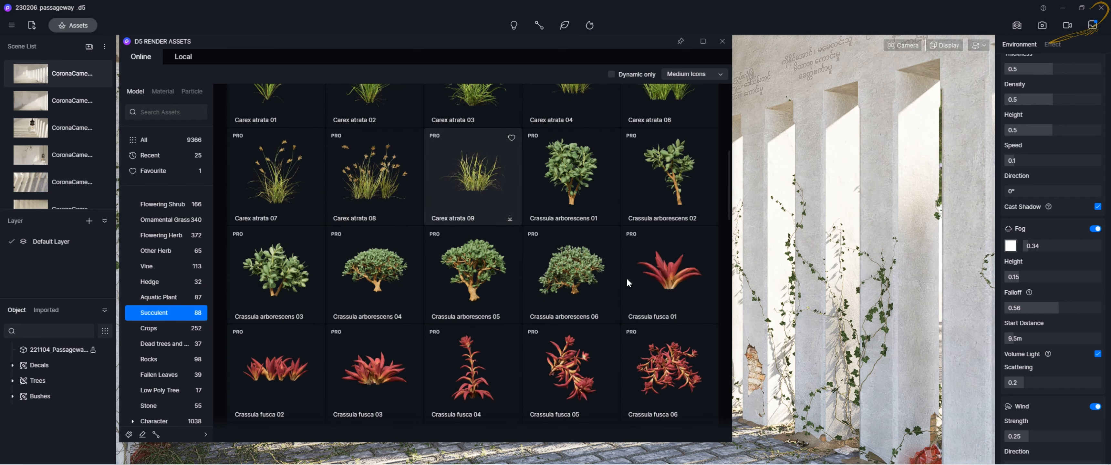
pyautogui.scroll(-5, 627, 281)
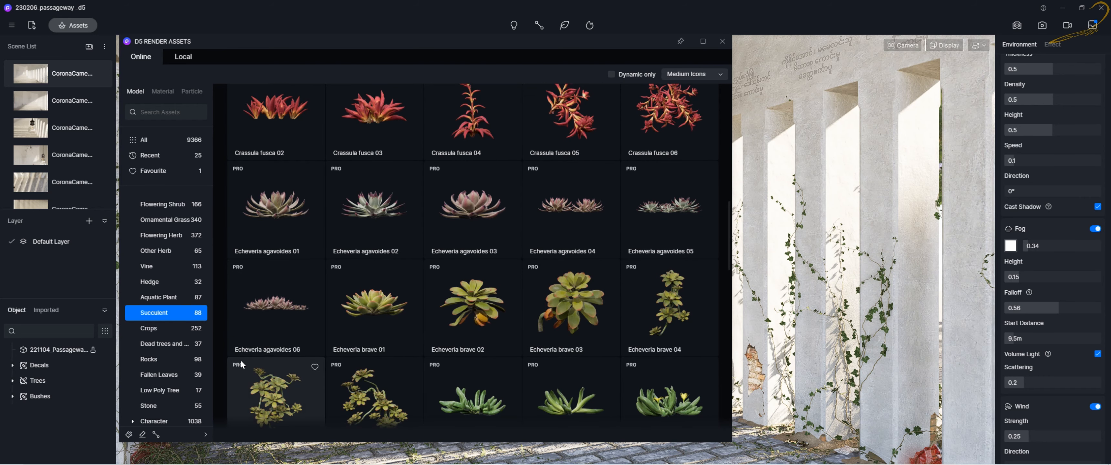
# - Show the Crops models and look through the first page, including the Allium, Beets and Brassica plants
pyautogui.click(170, 331)
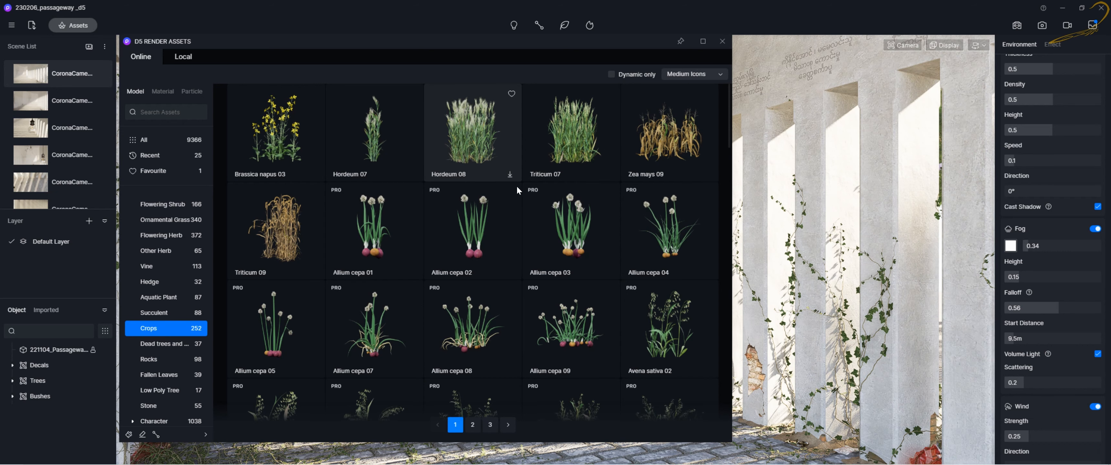
pyautogui.scroll(-3, 424, 231)
pyautogui.scroll(2, 421, 227)
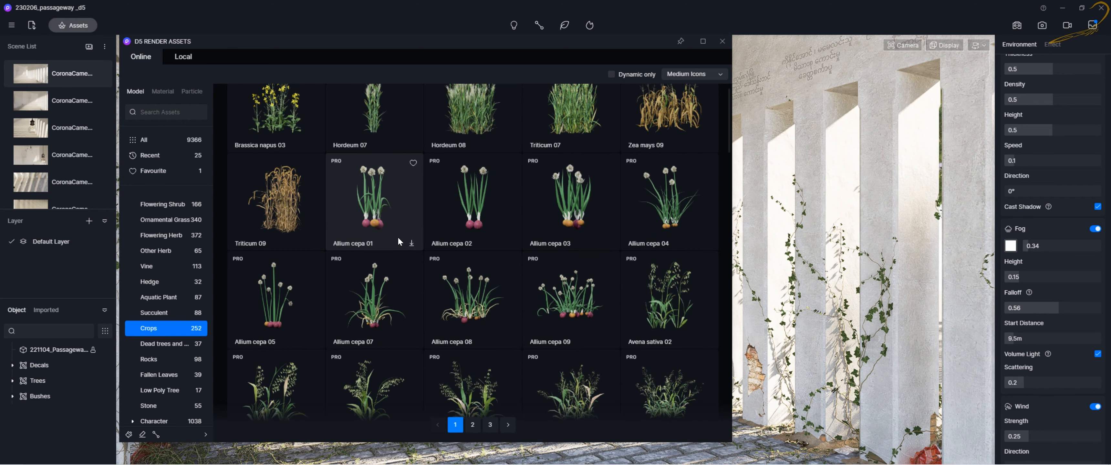
pyautogui.scroll(-10, 489, 226)
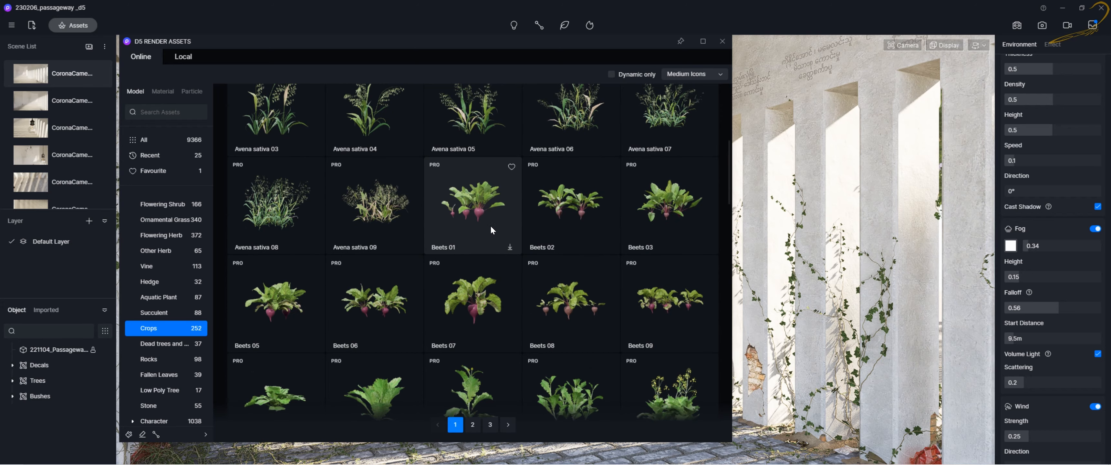
pyautogui.scroll(-3, 478, 257)
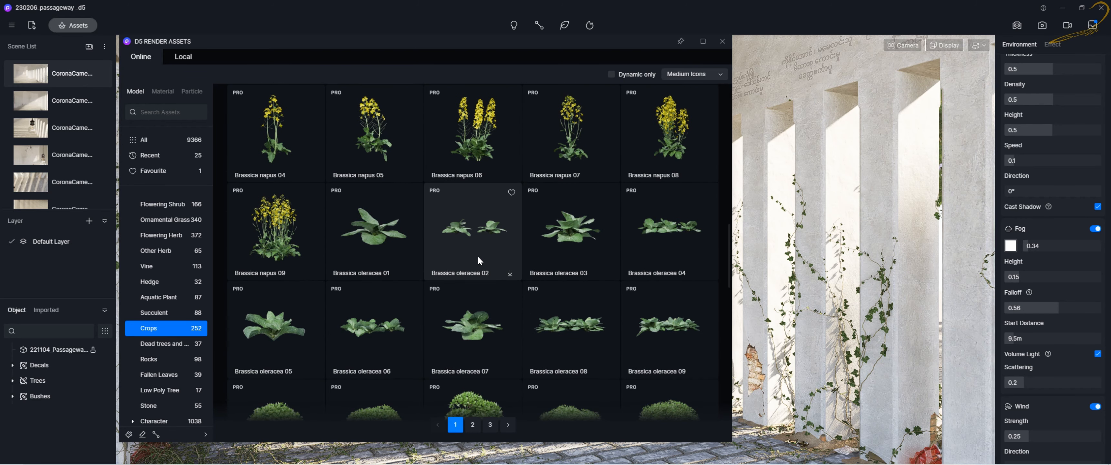
pyautogui.scroll(-3, 478, 257)
pyautogui.scroll(-3, 174, 302)
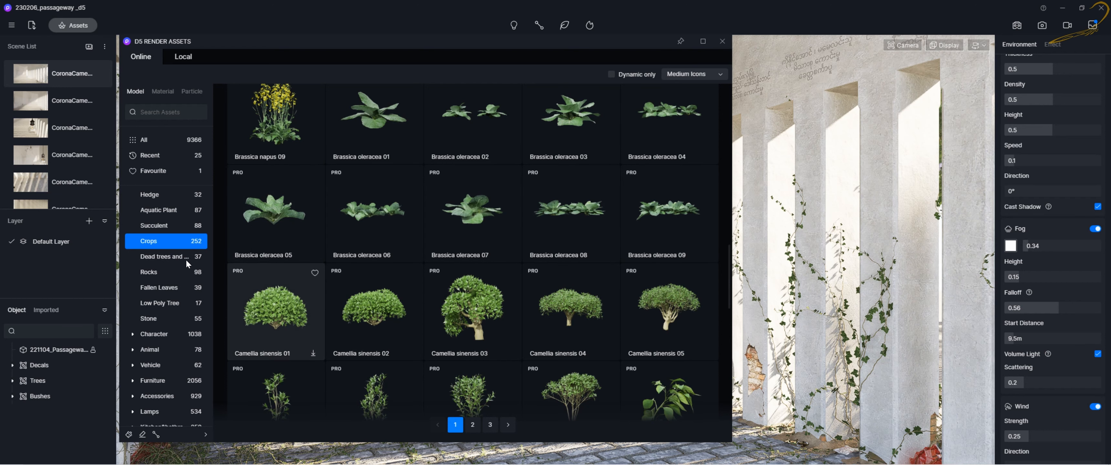
# - Look through all the dead tree and stump models and show the Rocks models in the Nature category
pyautogui.click(176, 259)
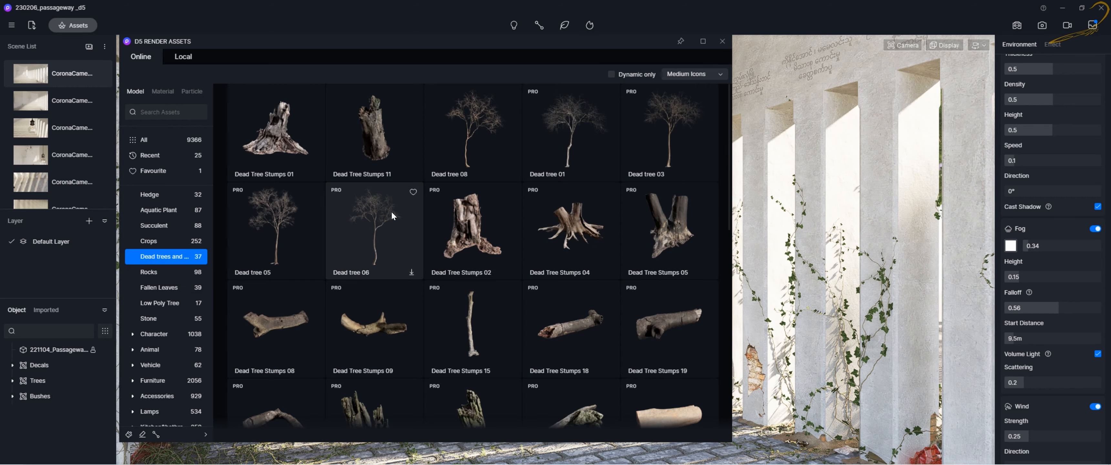
pyautogui.scroll(-3, 525, 275)
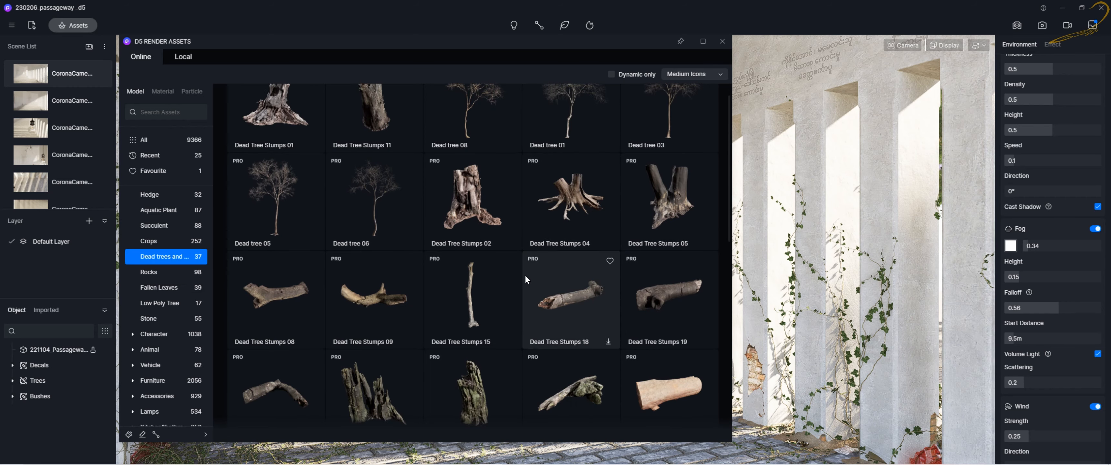
pyautogui.scroll(-5, 513, 265)
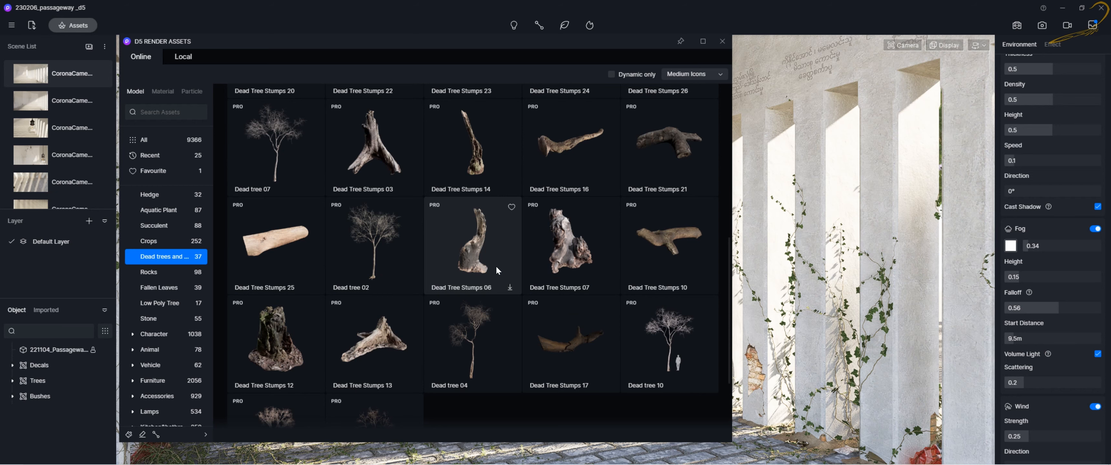
pyautogui.scroll(-3, 499, 268)
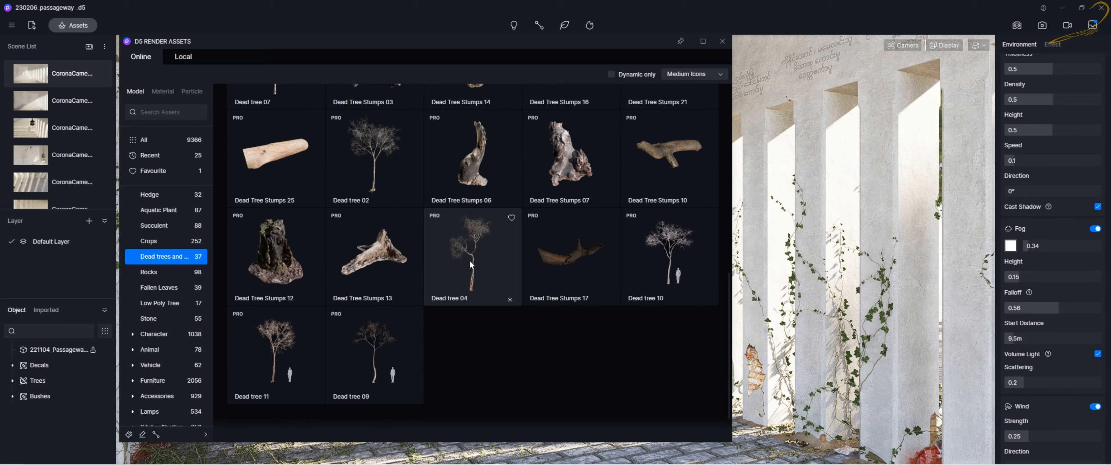
pyautogui.click(161, 277)
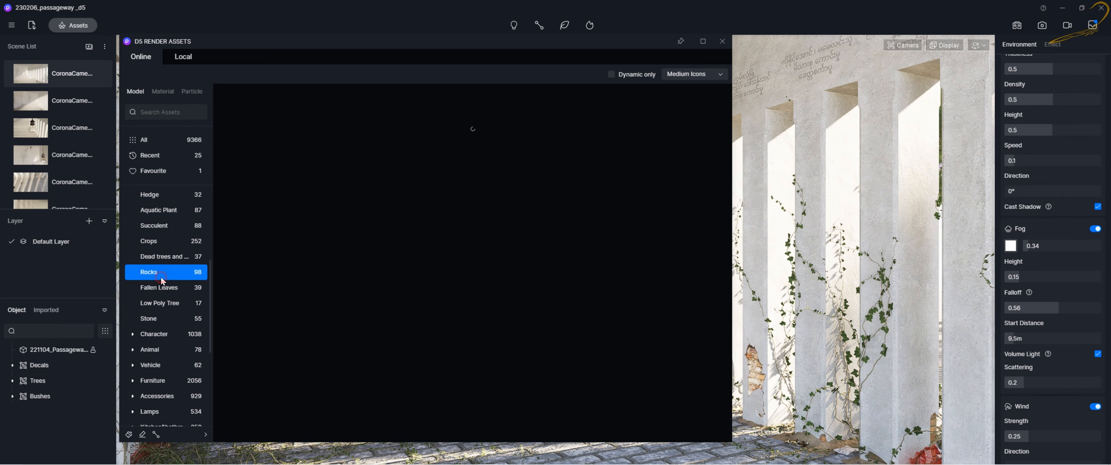
# - Show the Fallen Leaves models in the Nature category and look through the leaf and maple leaf assets
pyautogui.click(162, 294)
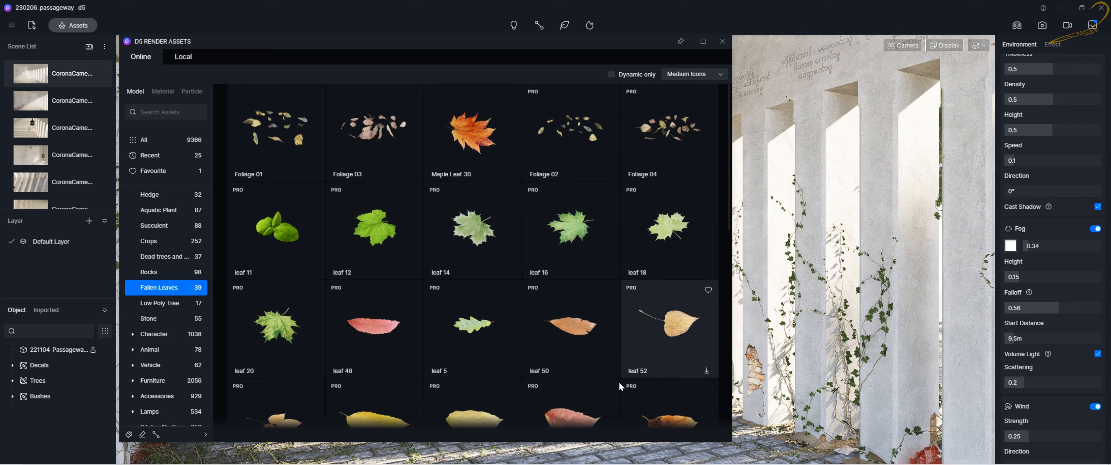
pyautogui.scroll(-10, 345, 318)
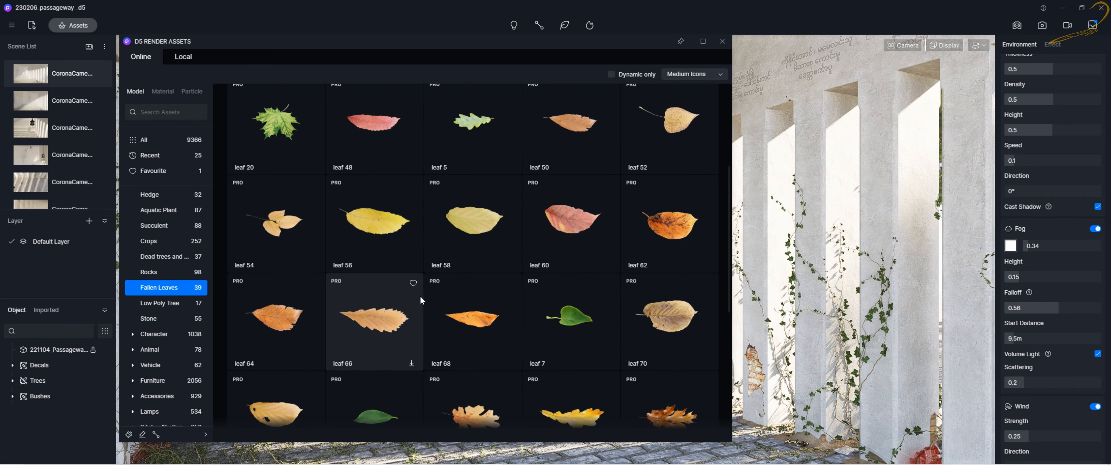
pyautogui.scroll(-4, 539, 285)
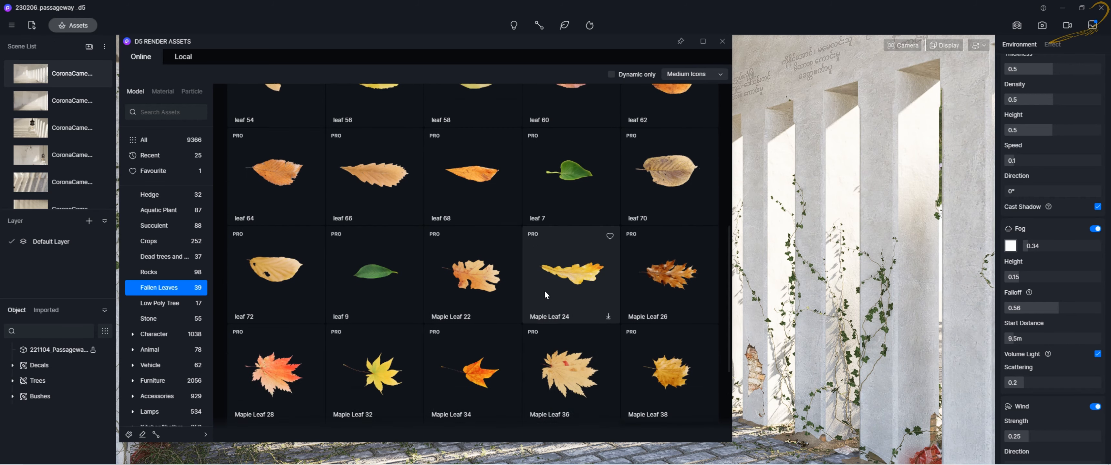
# - Show the Low Poly Tree models in the Nature category and look over the available trees
pyautogui.click(158, 312)
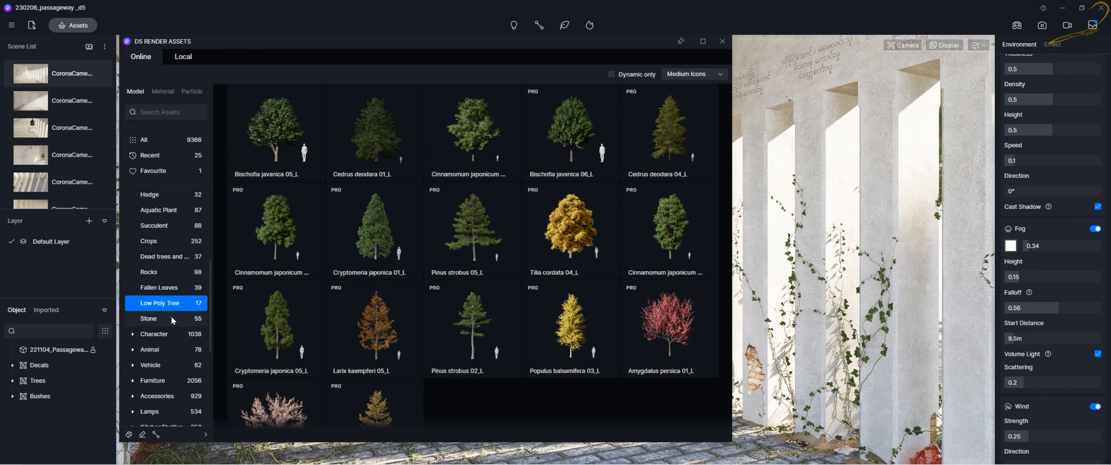
pyautogui.scroll(-3, 171, 318)
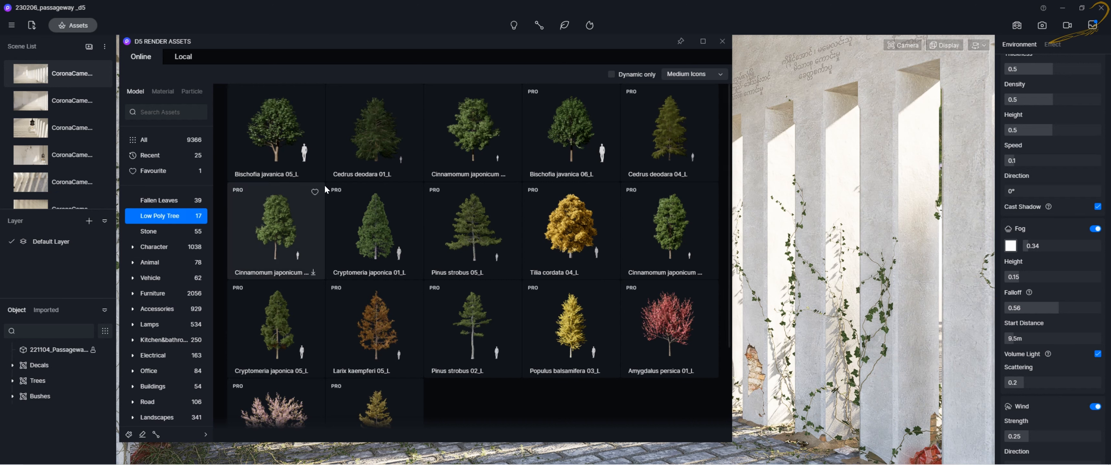
pyautogui.scroll(-1, 184, 231)
# - Collapse the Nature category and show the Character models with their subcategories
pyautogui.scroll(8, 172, 244)
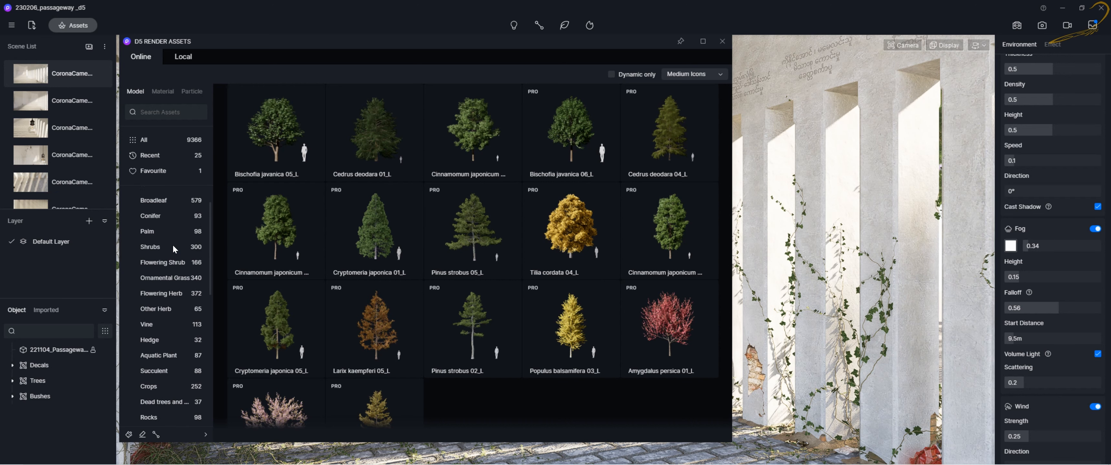
pyautogui.click(135, 198)
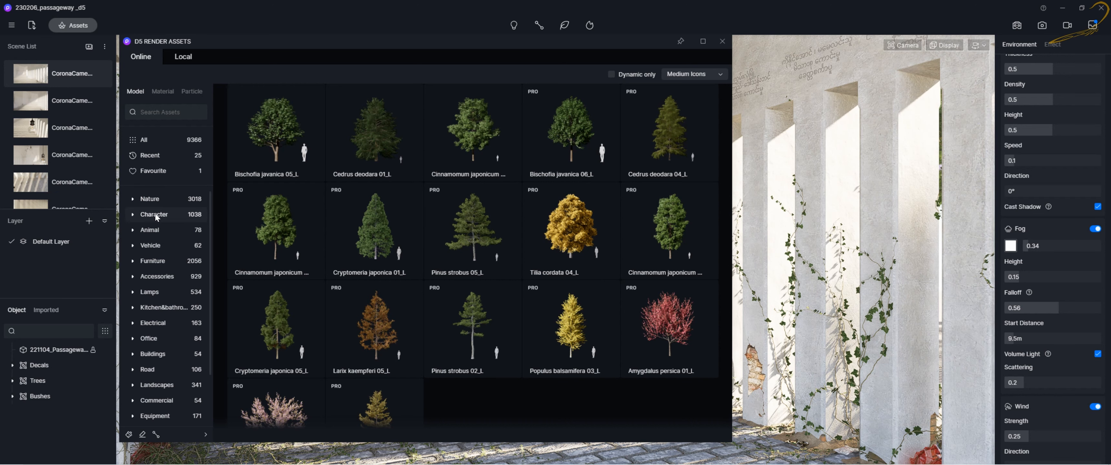
pyautogui.click(154, 214)
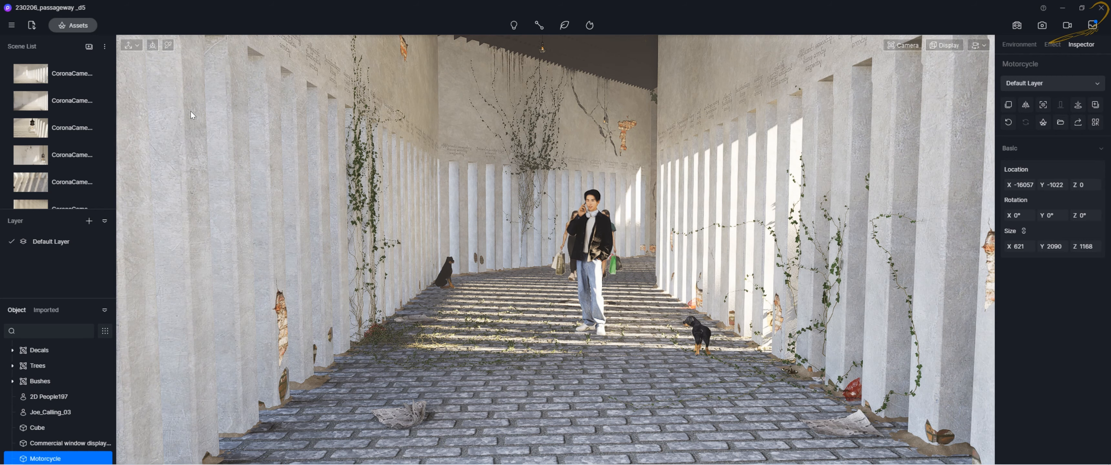
# - Reopen the asset library, look through the first page of Scanned models, and close the library
pyautogui.click(87, 29)
pyautogui.scroll(5, 374, 193)
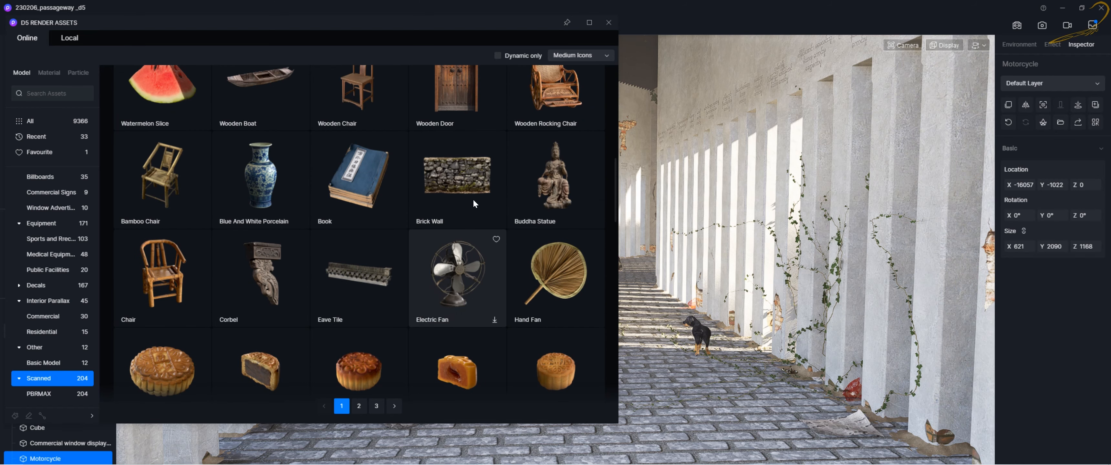
pyautogui.scroll(6, 473, 199)
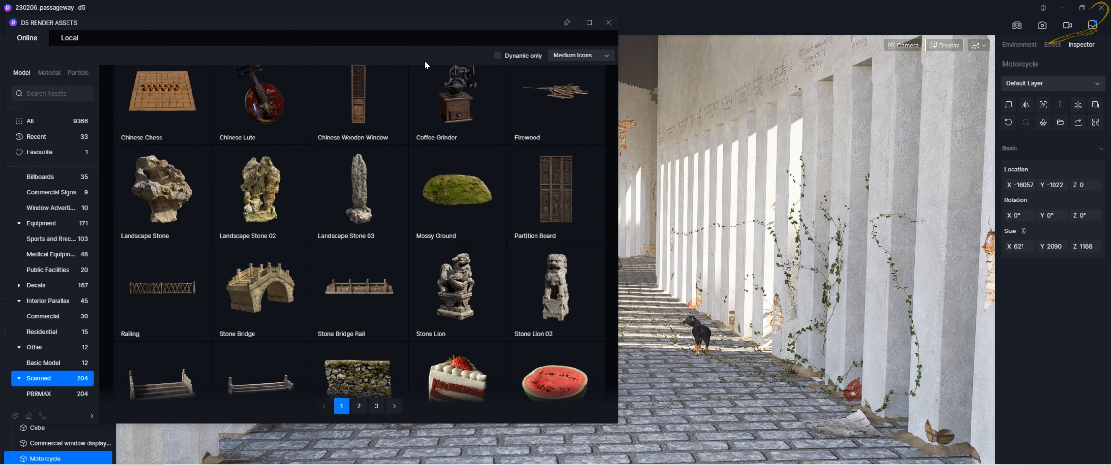
pyautogui.moveTo(494, 22); pyautogui.dragTo(523, 27)
pyautogui.click(703, 27)
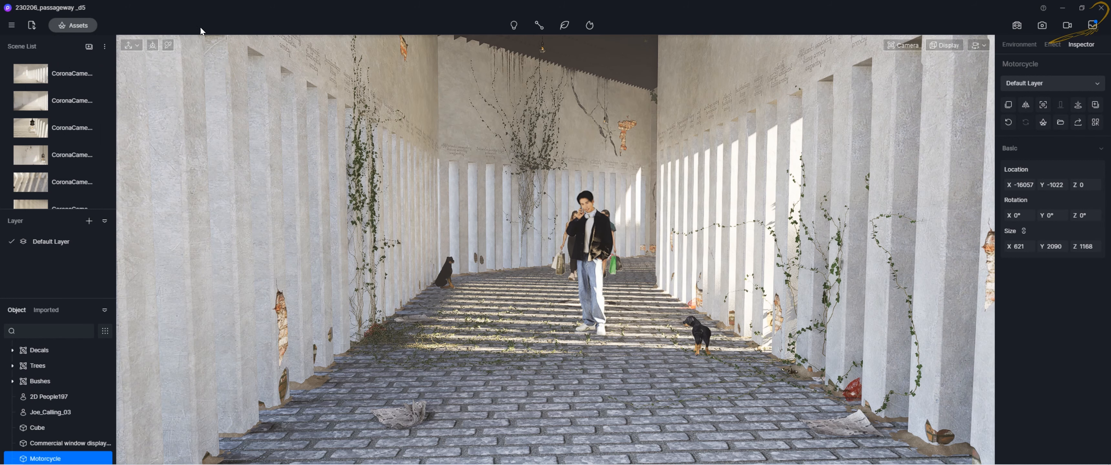
# - Open the preferences and review the General settings, including auto save and the assets storage location
pyautogui.click(13, 29)
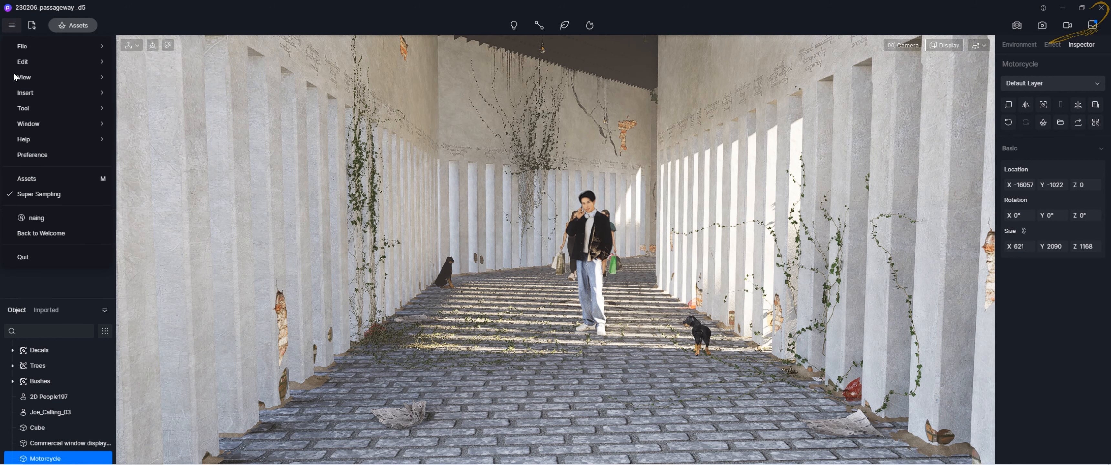
pyautogui.click(27, 157)
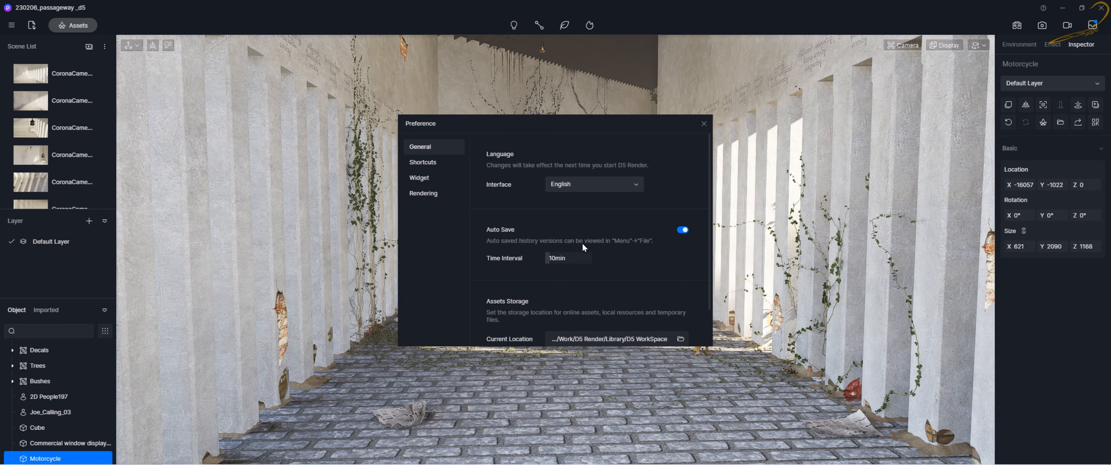
pyautogui.scroll(-2, 684, 285)
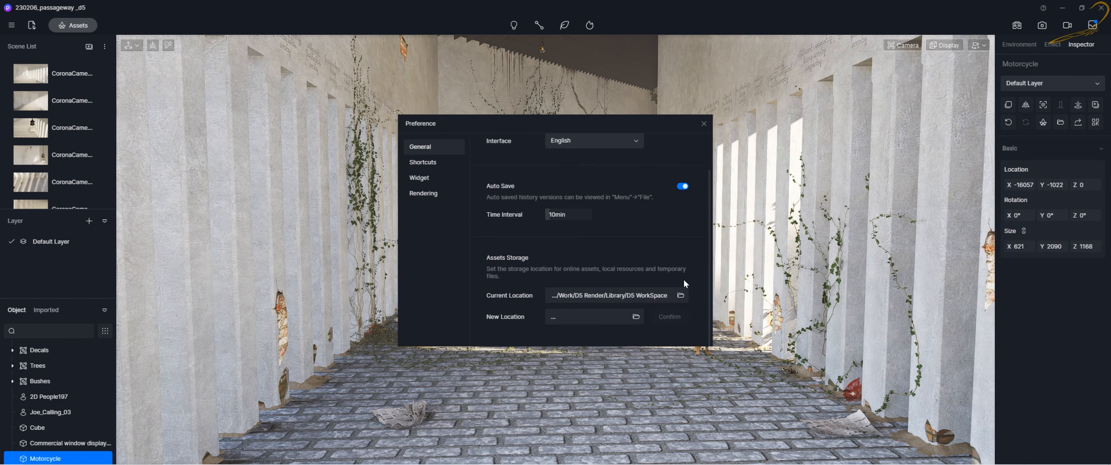
pyautogui.scroll(2, 684, 276)
pyautogui.scroll(-1, 579, 229)
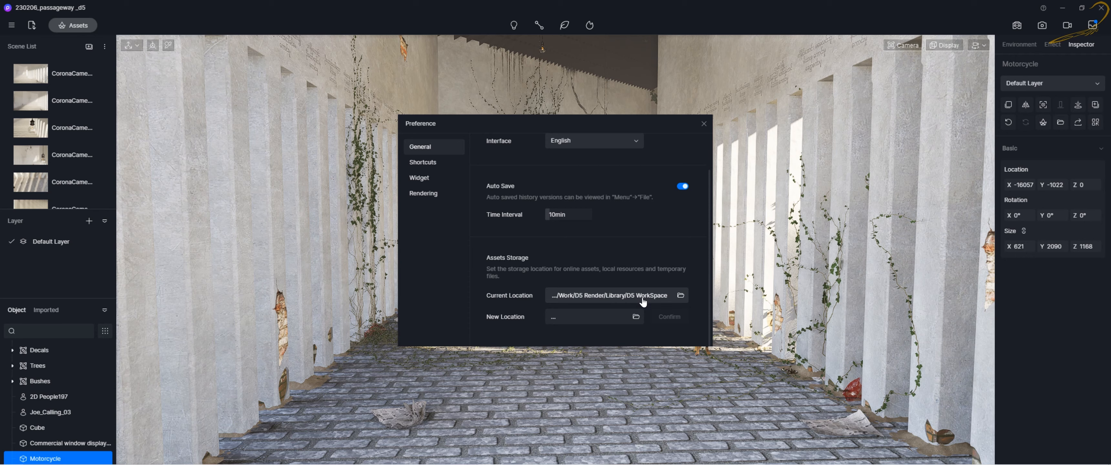
# - Open the current assets storage folder, look at the D5 WorkSpace subfolders, and close the folder and the preferences
pyautogui.click(682, 296)
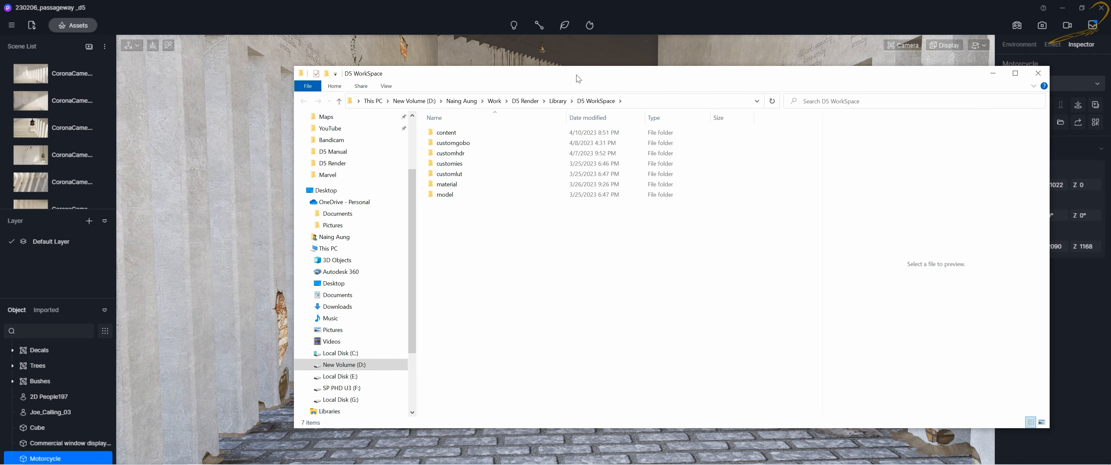
pyautogui.moveTo(579, 78); pyautogui.dragTo(488, 80)
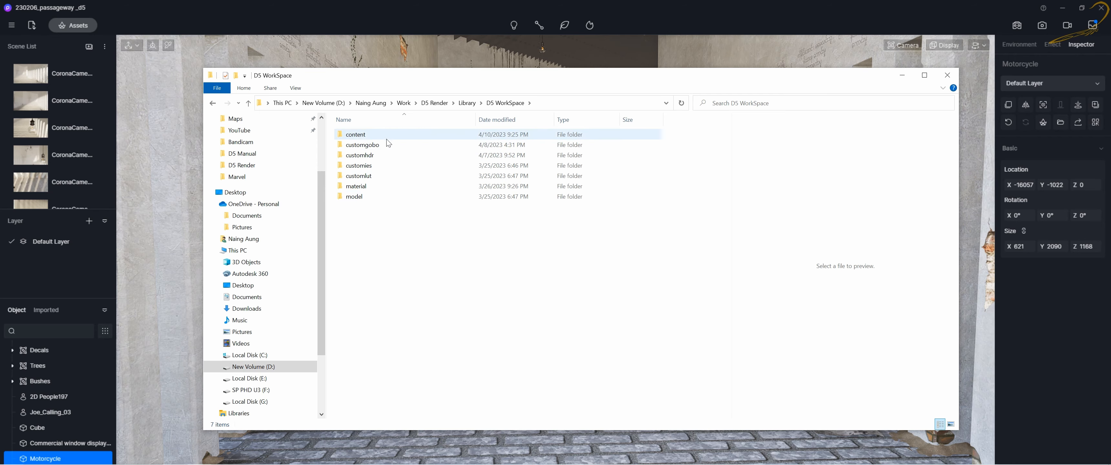
pyautogui.click(947, 75)
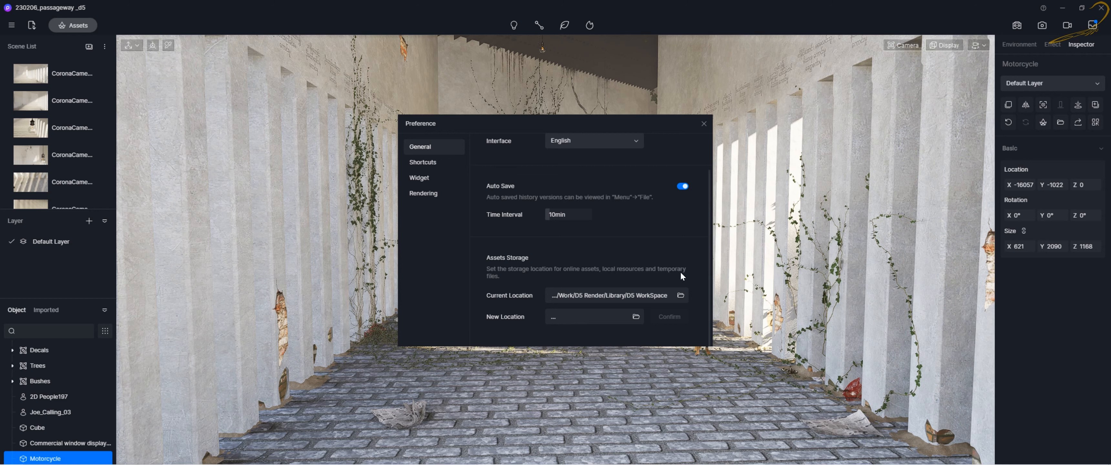
pyautogui.click(704, 124)
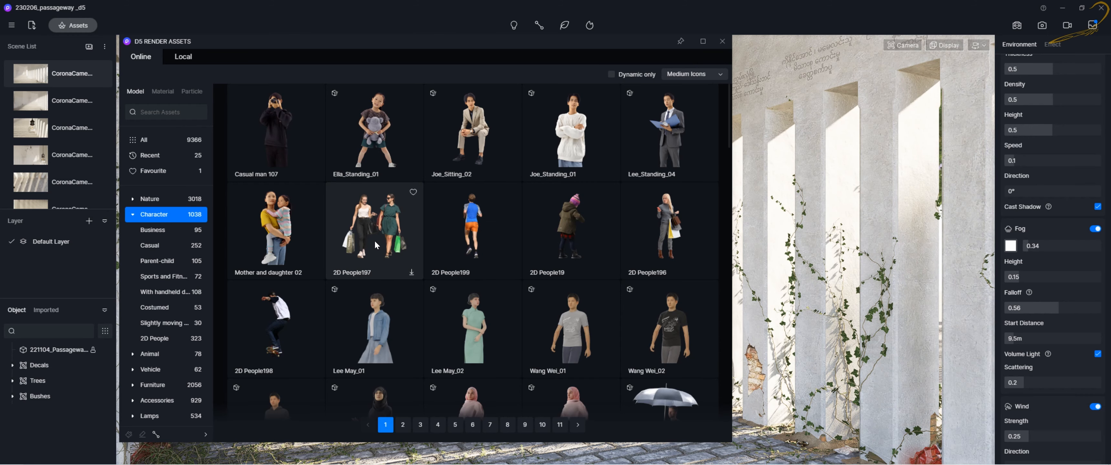
# - Download the 2D People197 character and move the asset library window aside to free the viewport
pyautogui.click(376, 238)
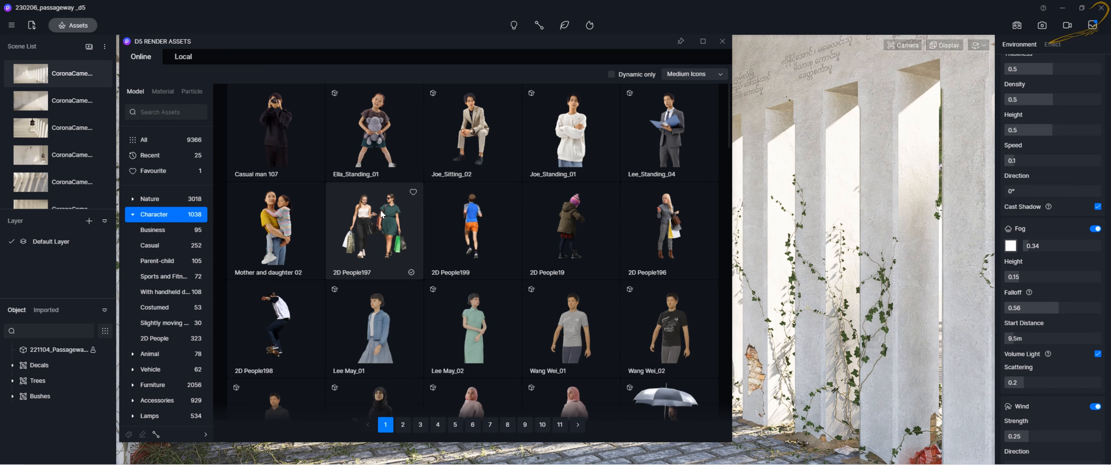
pyautogui.click(456, 20)
pyautogui.moveTo(432, 40); pyautogui.dragTo(319, 21)
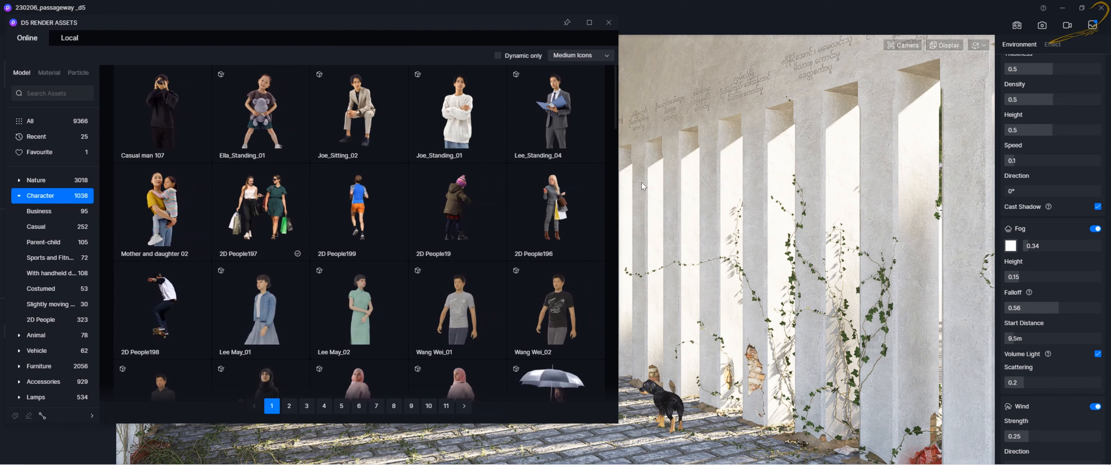
# - Place the 2D People197 character on the paved passageway floor at about X 320, Y -655
pyautogui.moveTo(826, 255); pyautogui.dragTo(626, 235, button='right')
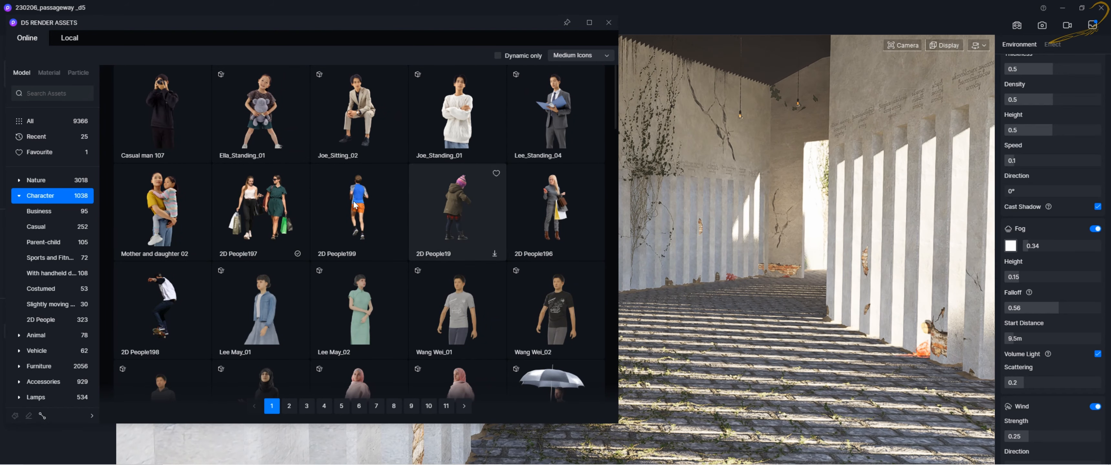
pyautogui.click(262, 206)
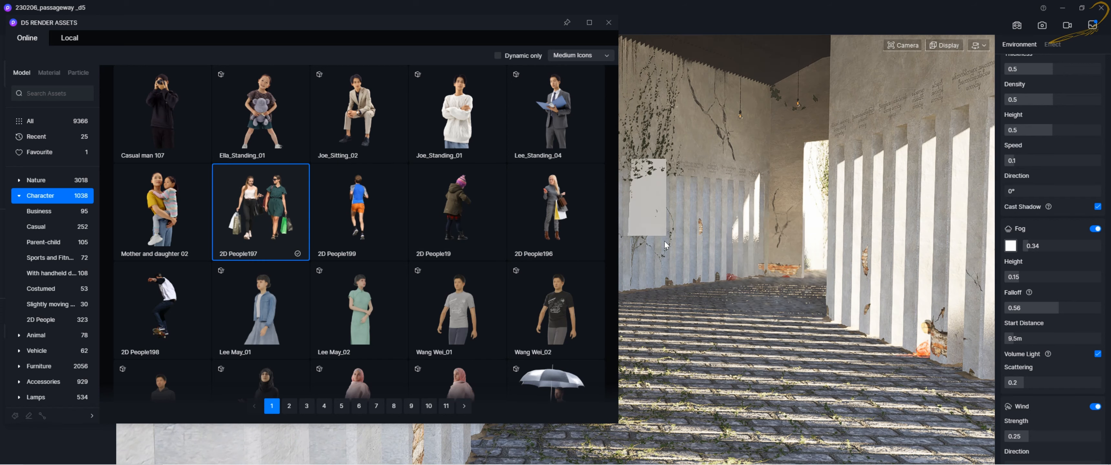
pyautogui.click(733, 321)
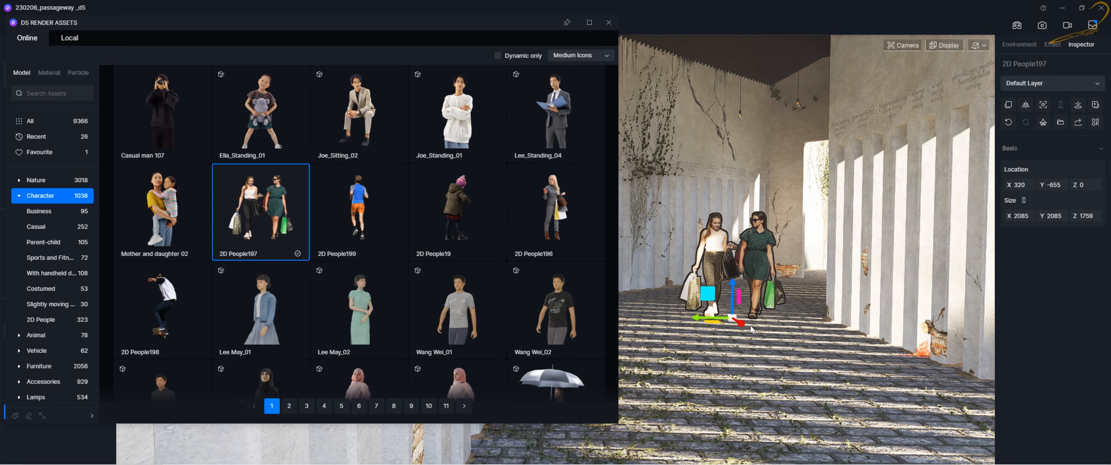
# - Move the placed 2D People197 character across the paving to about X 1326, Y -58
pyautogui.scroll(3, 748, 328)
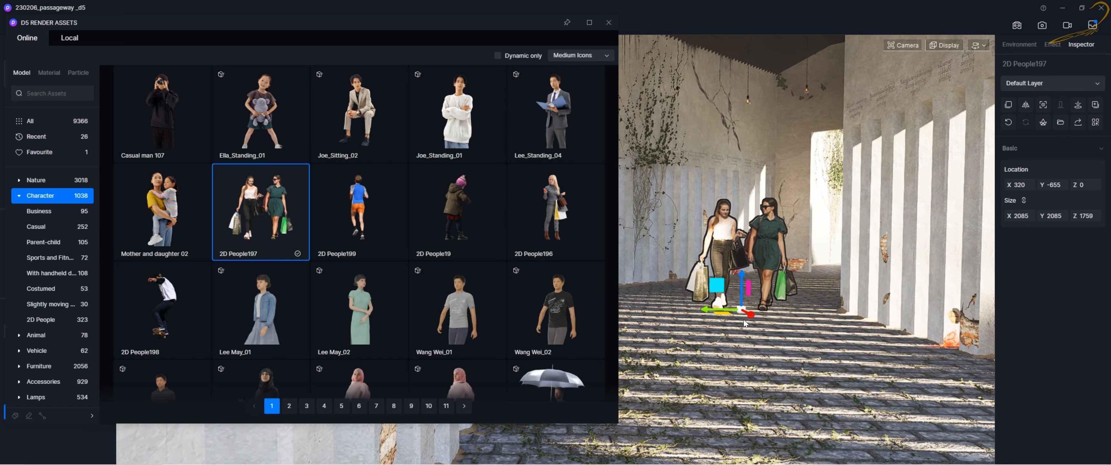
pyautogui.scroll(2, 744, 324)
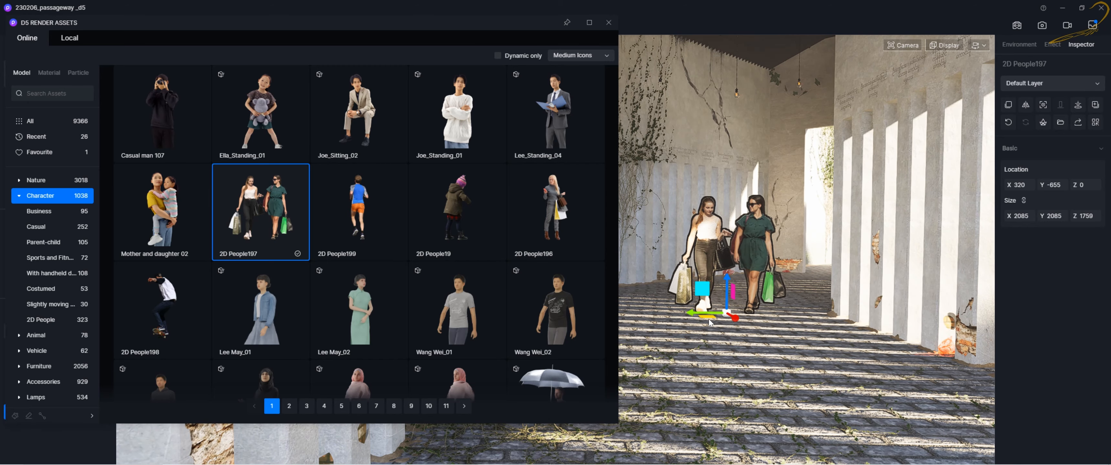
pyautogui.scroll(5, 745, 312)
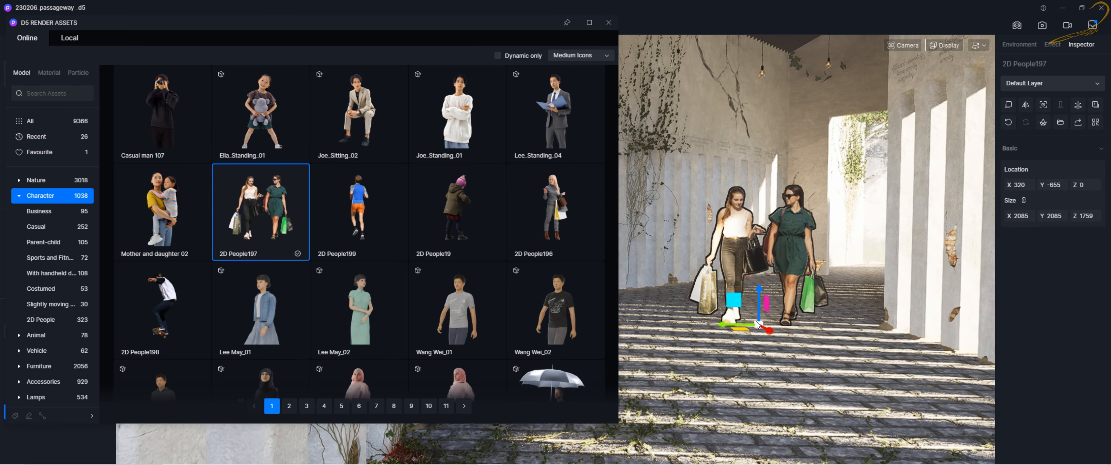
pyautogui.scroll(5, 785, 342)
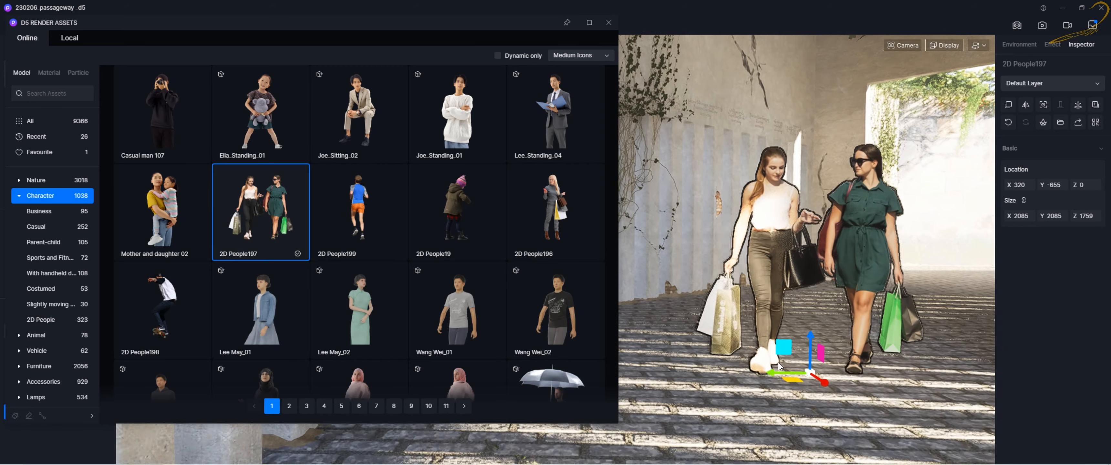
pyautogui.moveTo(731, 388); pyautogui.dragTo(848, 348)
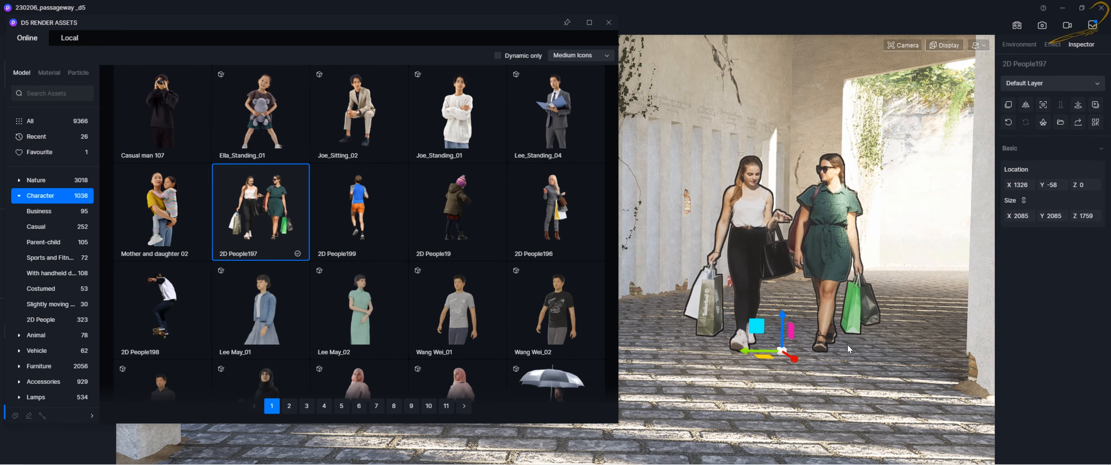
# - Check how the 2D People197 character looks from different angles and move it along the Y axis to about -491
pyautogui.scroll(3, 786, 338)
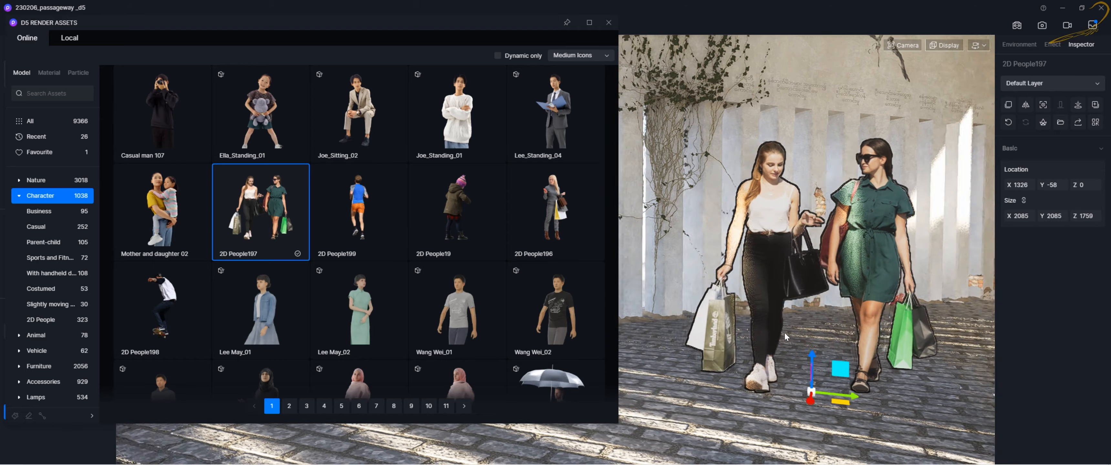
pyautogui.scroll(3, 786, 338)
pyautogui.scroll(5, 772, 317)
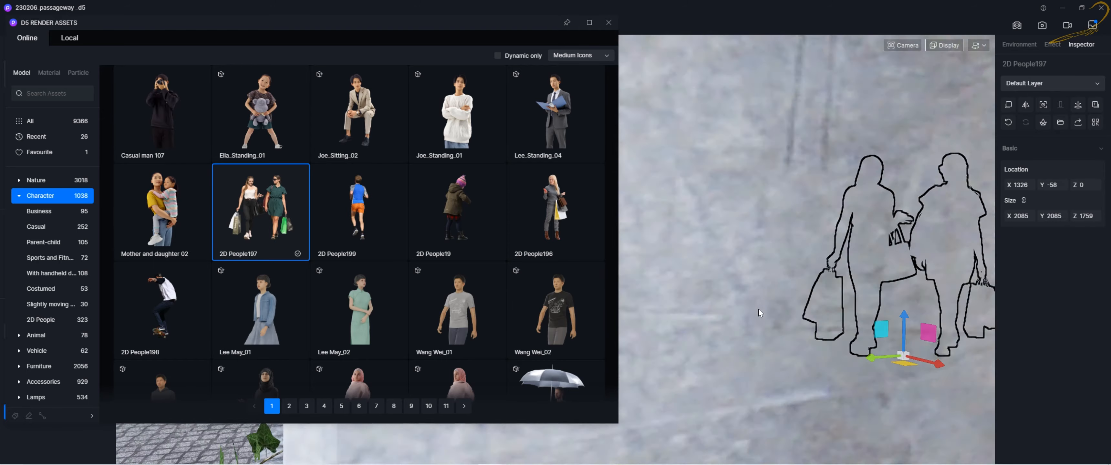
pyautogui.scroll(3, 761, 317)
pyautogui.scroll(-3, 766, 327)
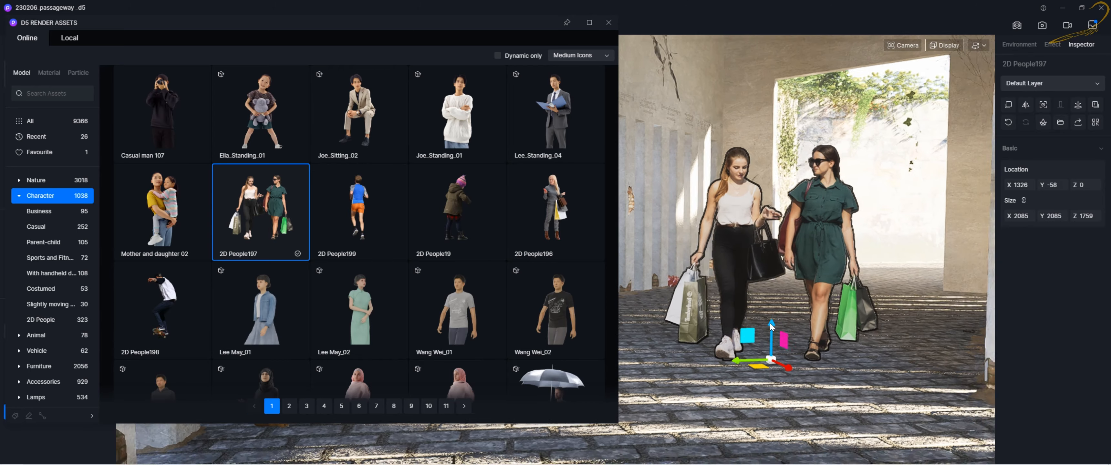
pyautogui.scroll(2, 801, 344)
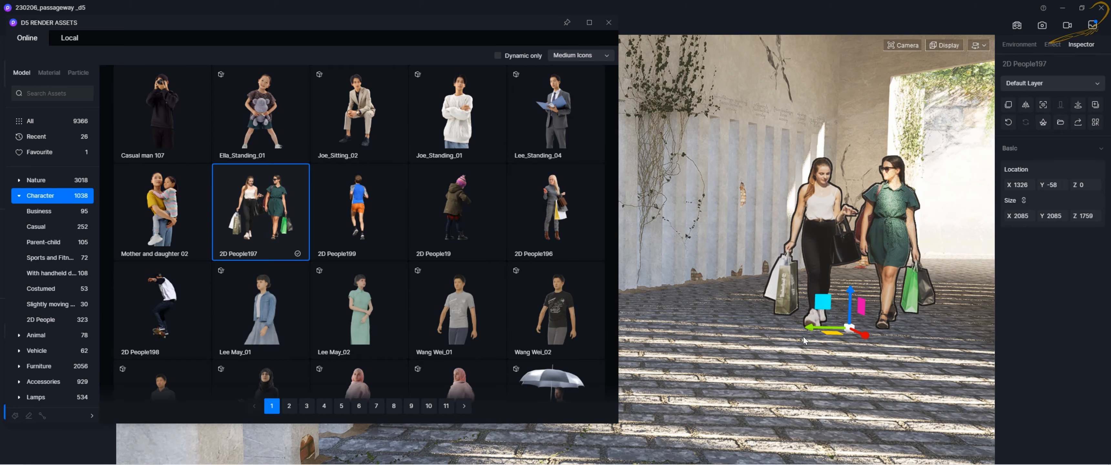
pyautogui.moveTo(793, 342); pyautogui.dragTo(799, 385, button='right')
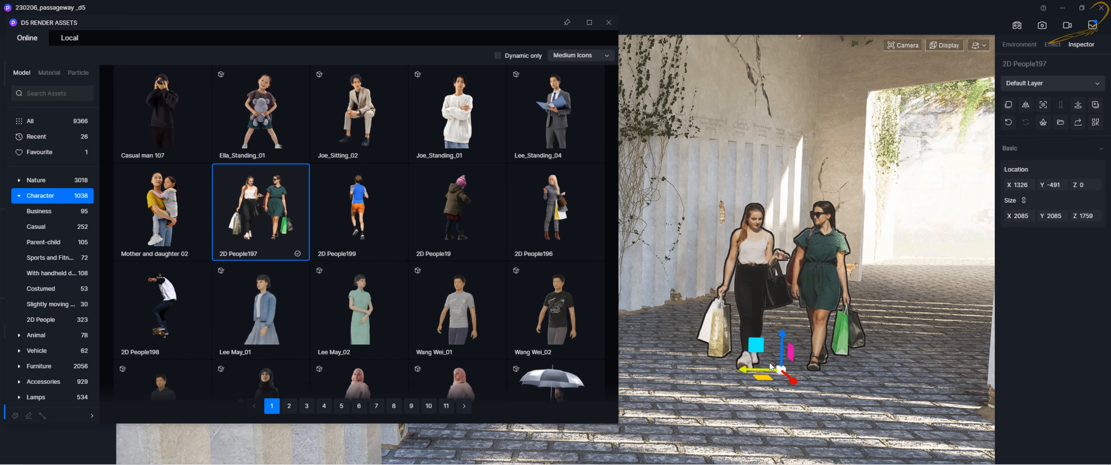
pyautogui.moveTo(771, 366); pyautogui.dragTo(786, 356, button='right')
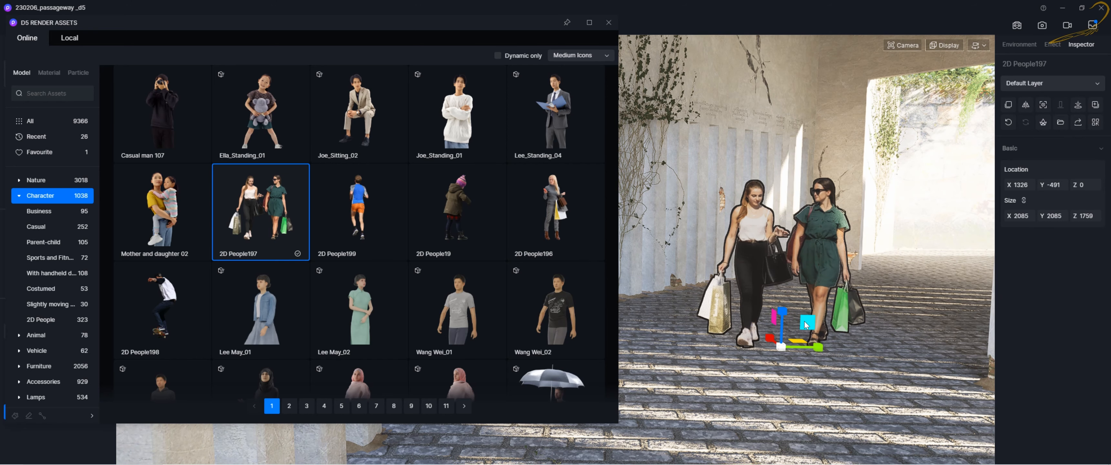
# - Scale the 2D People197 character to about 1946 × 1946 × 1618 and check it from outside and inside the passageway
pyautogui.moveTo(795, 339); pyautogui.dragTo(801, 333)
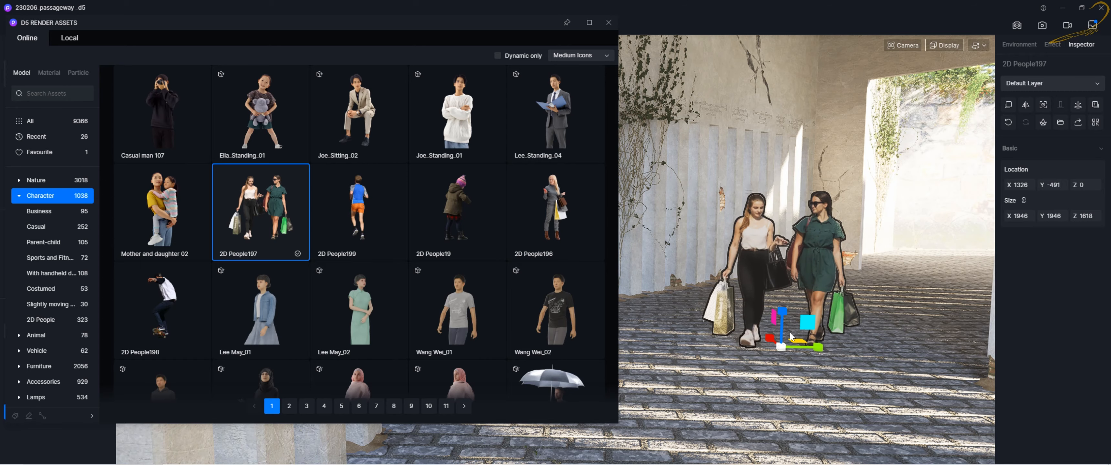
pyautogui.moveTo(786, 335); pyautogui.dragTo(799, 327, button='right')
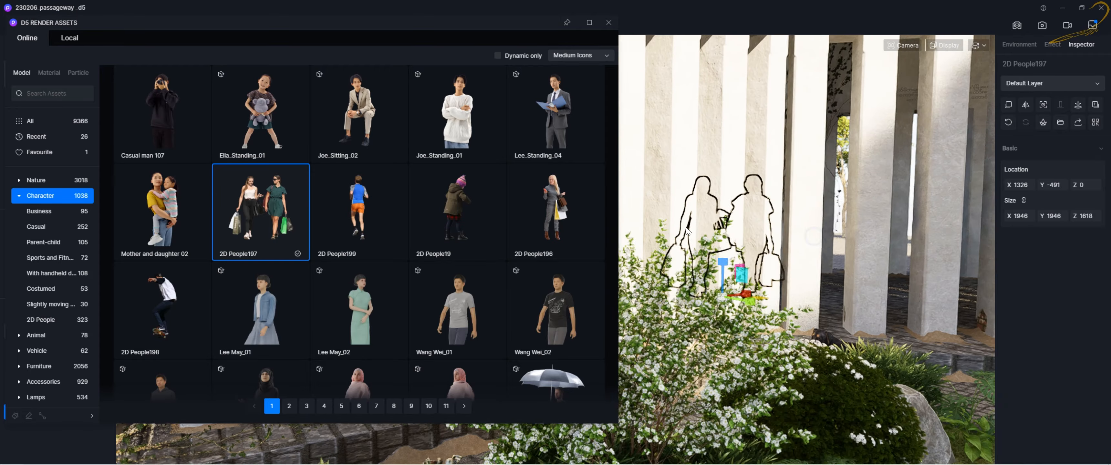
pyautogui.press('w')
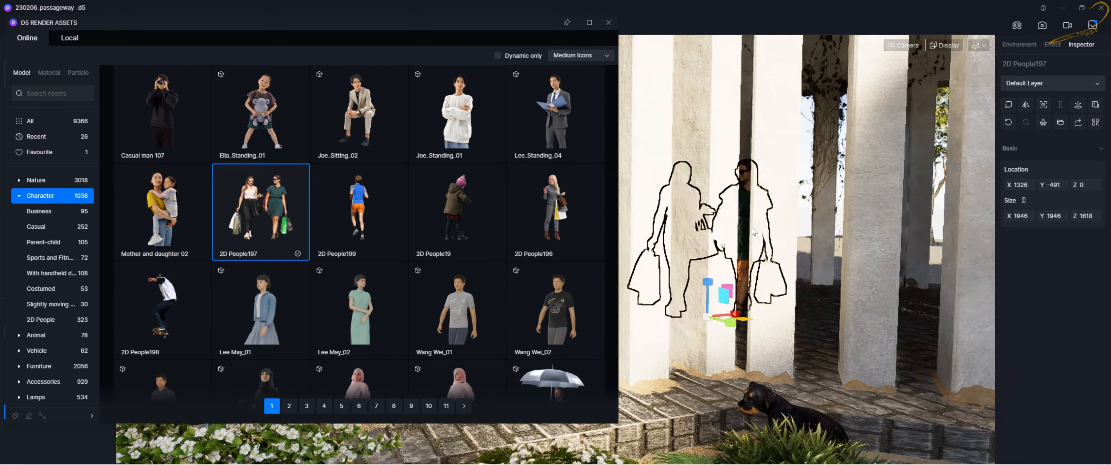
pyautogui.press('w')
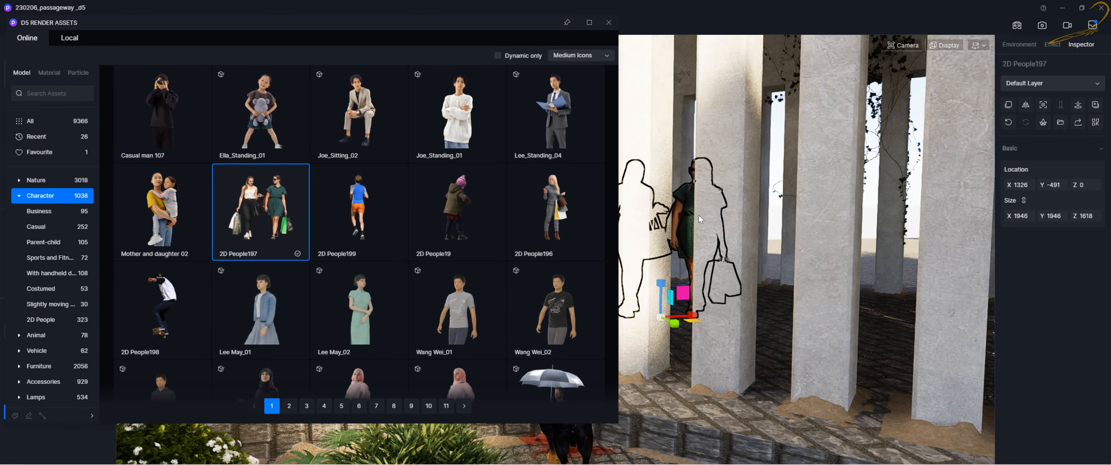
pyautogui.press('w')
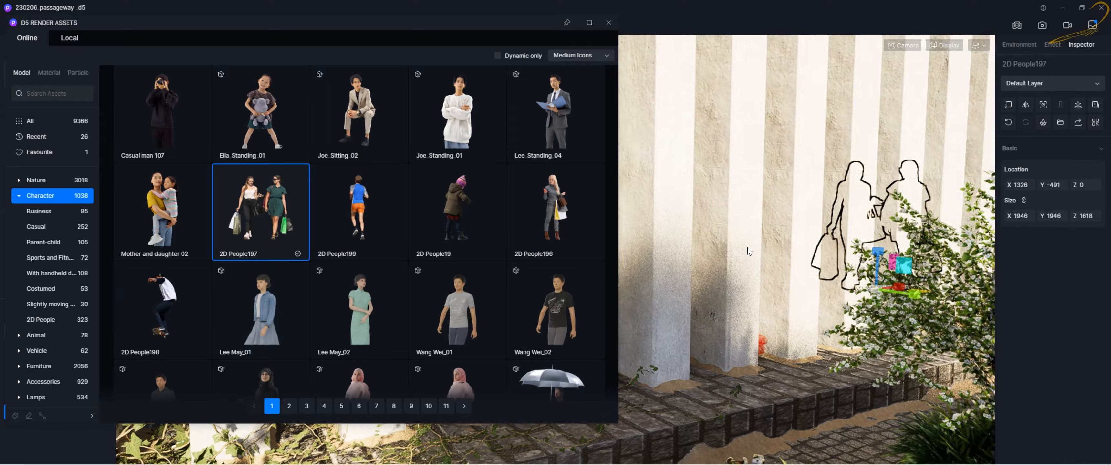
pyautogui.press('s')
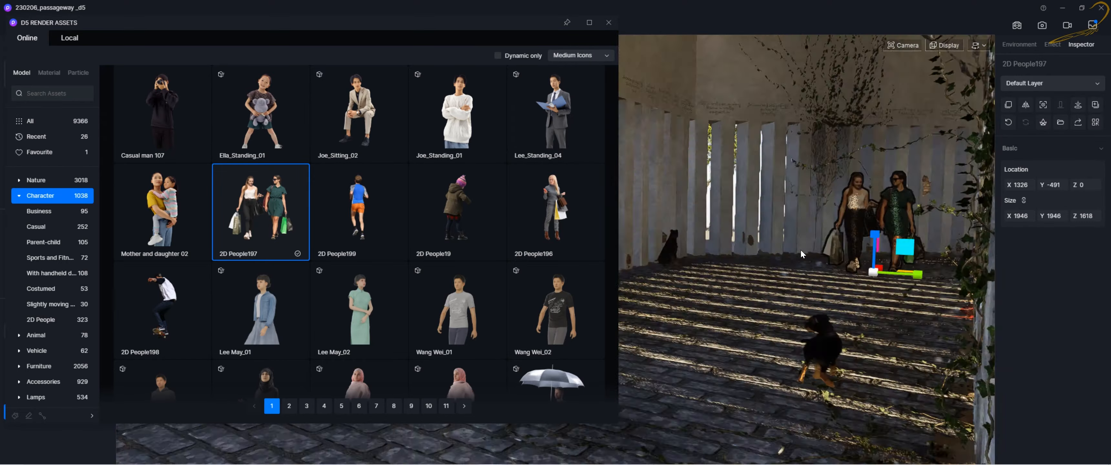
pyautogui.press('s')
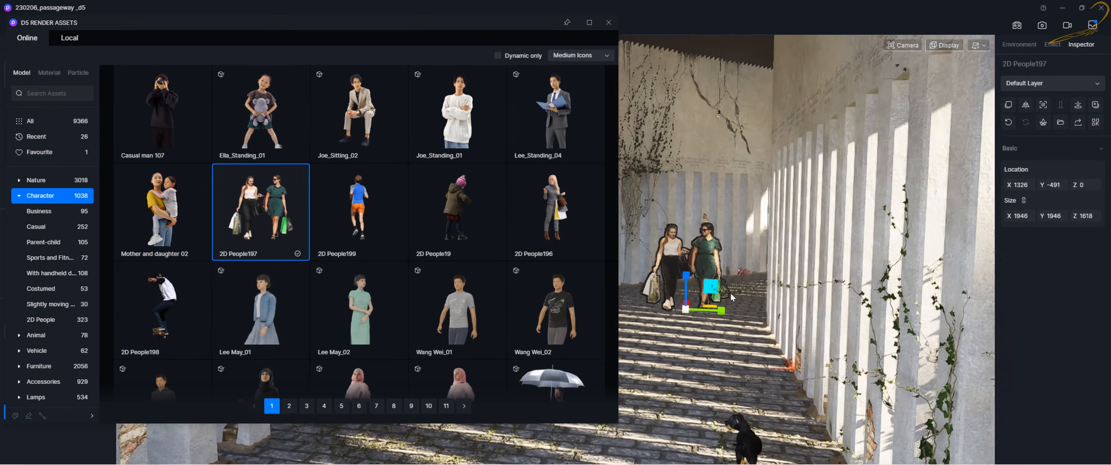
pyautogui.press('a')
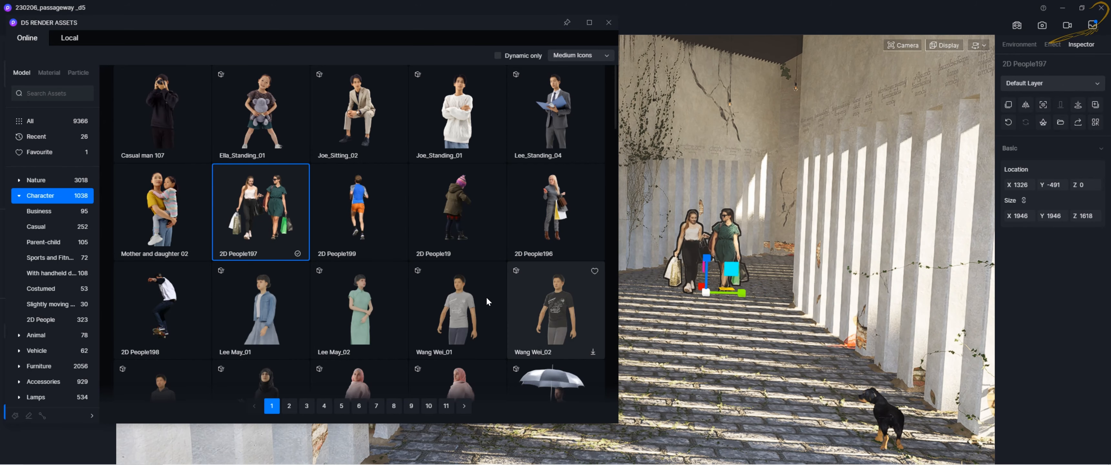
# - Browse the models listed in the full Character category of the online asset library
pyautogui.scroll(-1, 486, 297)
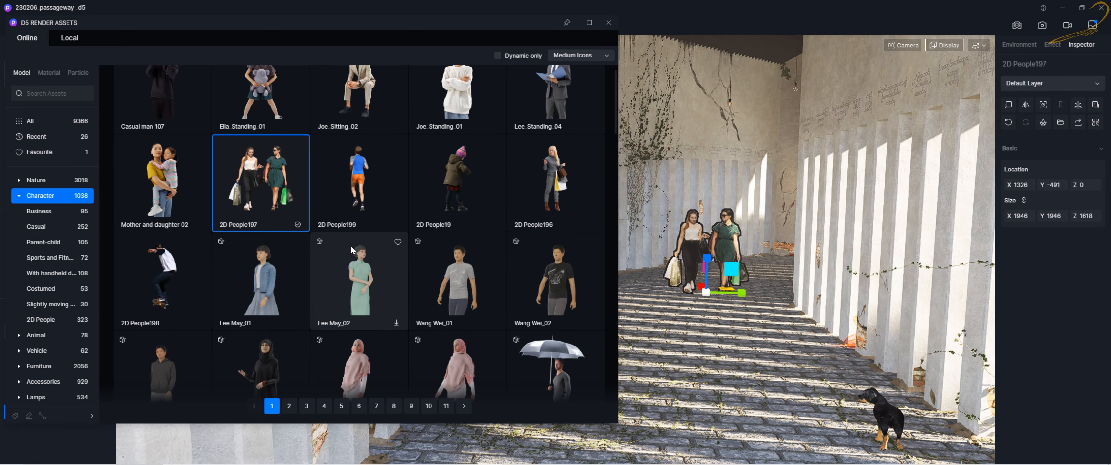
pyautogui.scroll(-1, 535, 266)
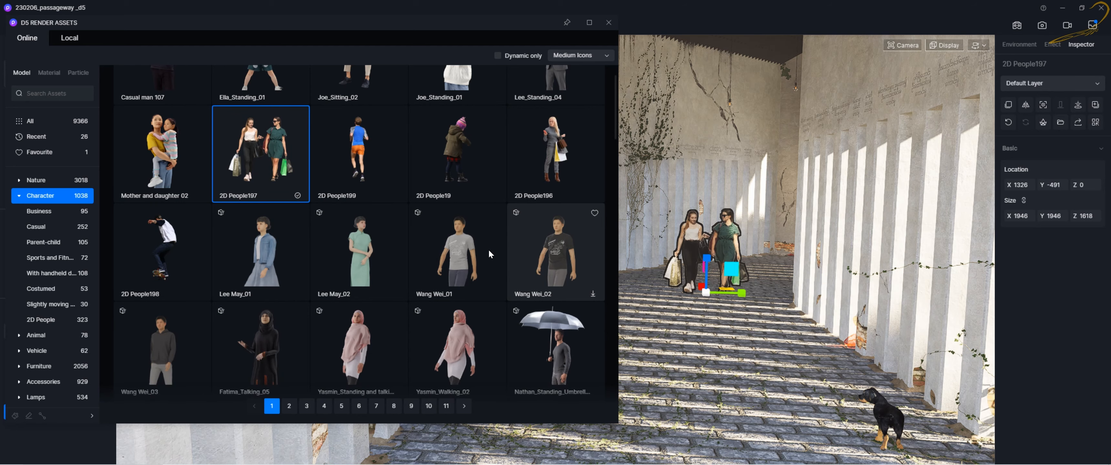
pyautogui.scroll(-2, 431, 267)
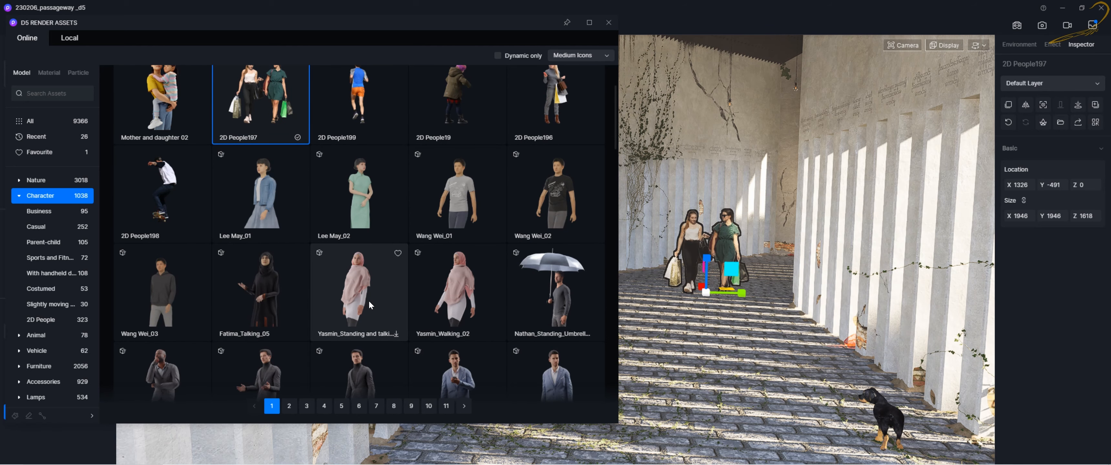
pyautogui.scroll(-5, 466, 280)
pyautogui.scroll(1, 471, 138)
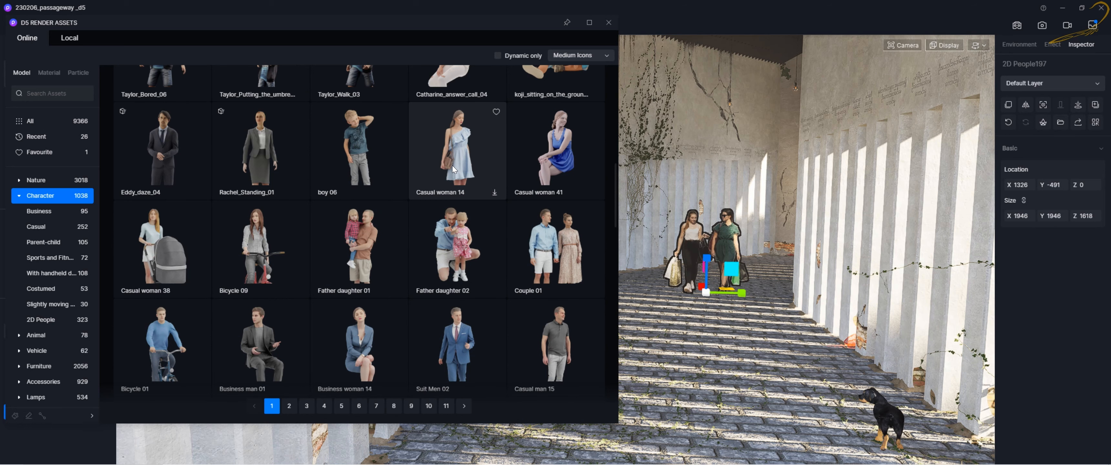
pyautogui.scroll(-5, 470, 181)
pyautogui.scroll(-5, 465, 191)
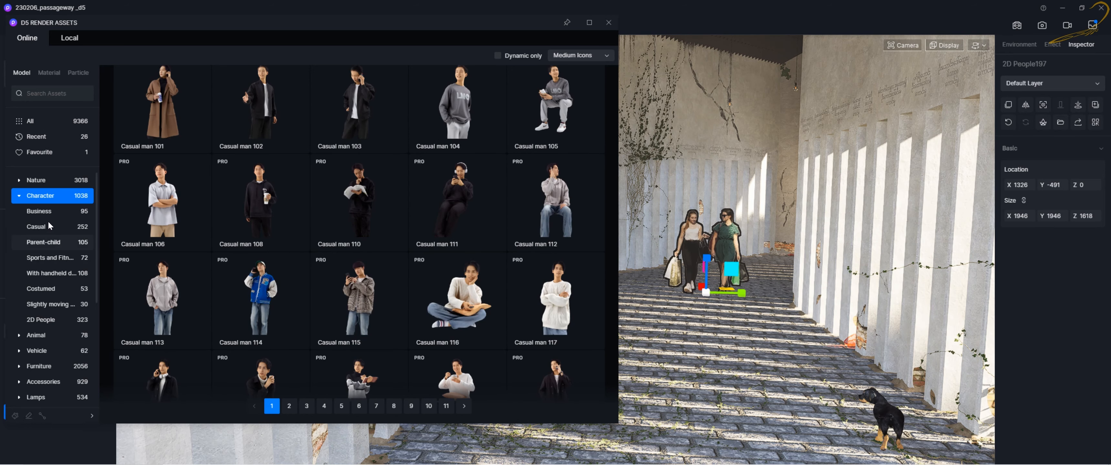
# - Look through the Business, Casual, Parent-child, Sports and Fitness, handheld-item and Costumed character subcategories
pyautogui.click(47, 215)
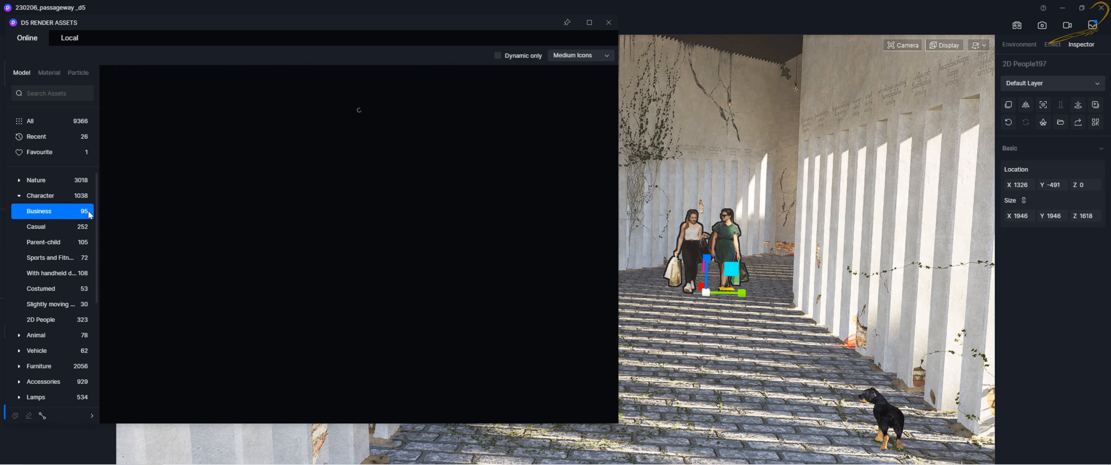
pyautogui.scroll(-8, 411, 195)
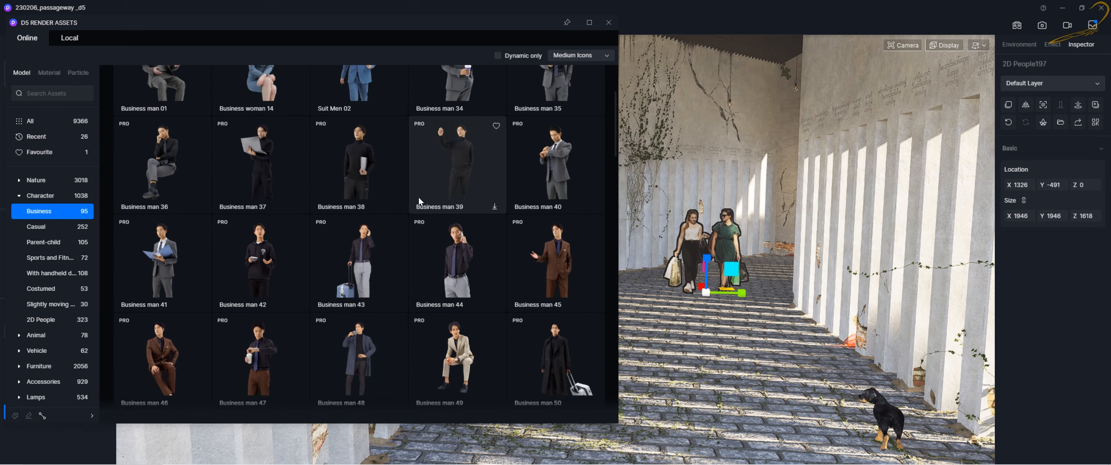
pyautogui.scroll(1, 420, 209)
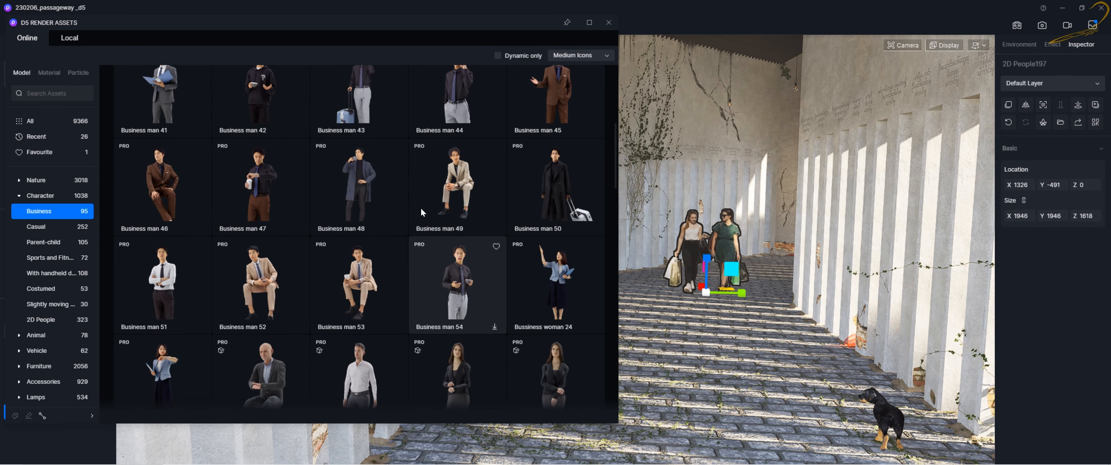
pyautogui.click(51, 234)
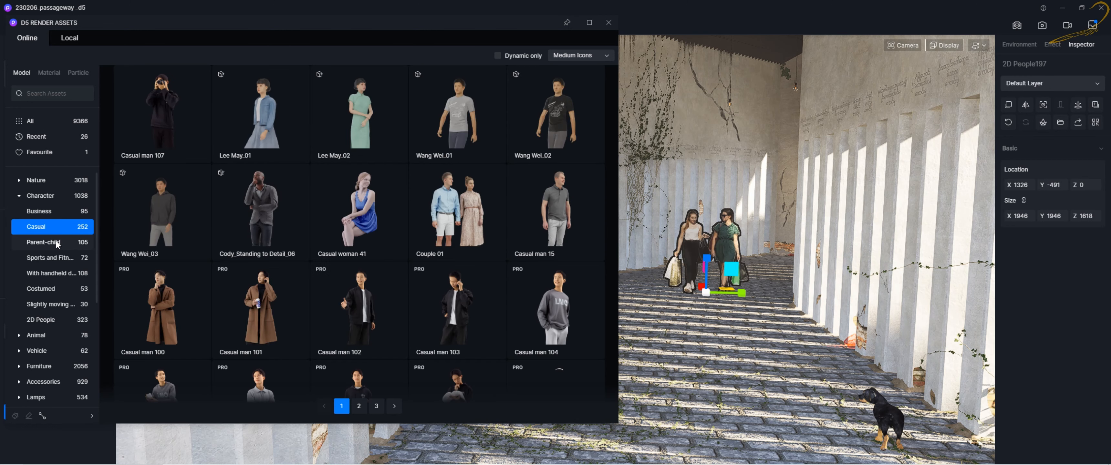
pyautogui.click(58, 243)
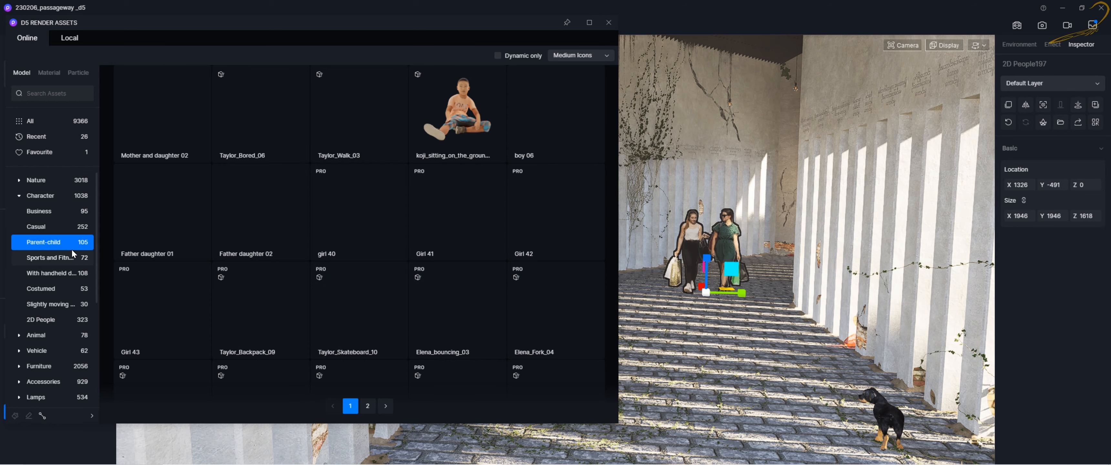
pyautogui.click(57, 259)
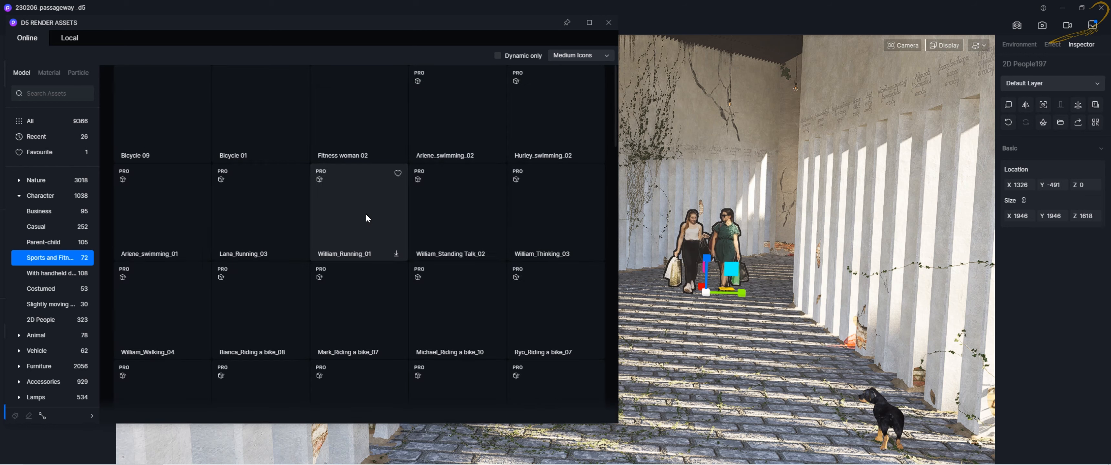
pyautogui.click(62, 277)
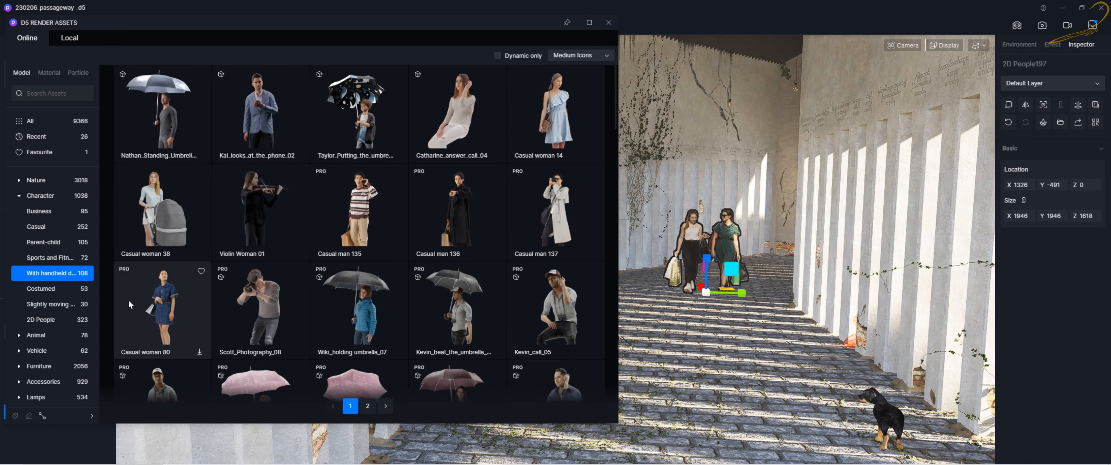
pyautogui.click(51, 290)
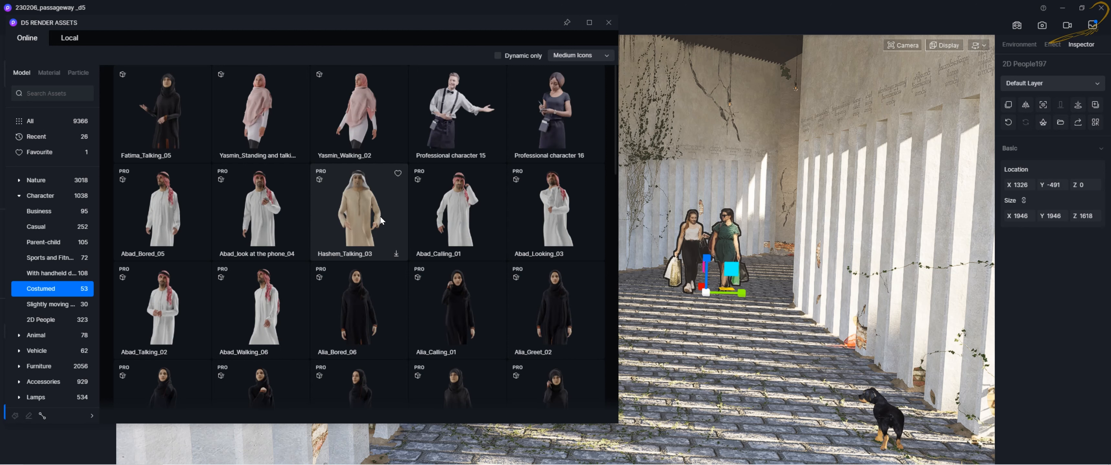
# - Download Joe_Calling_03 from the slightly moving characters and place it on the paving at about X -4003, Y -1006
pyautogui.click(51, 304)
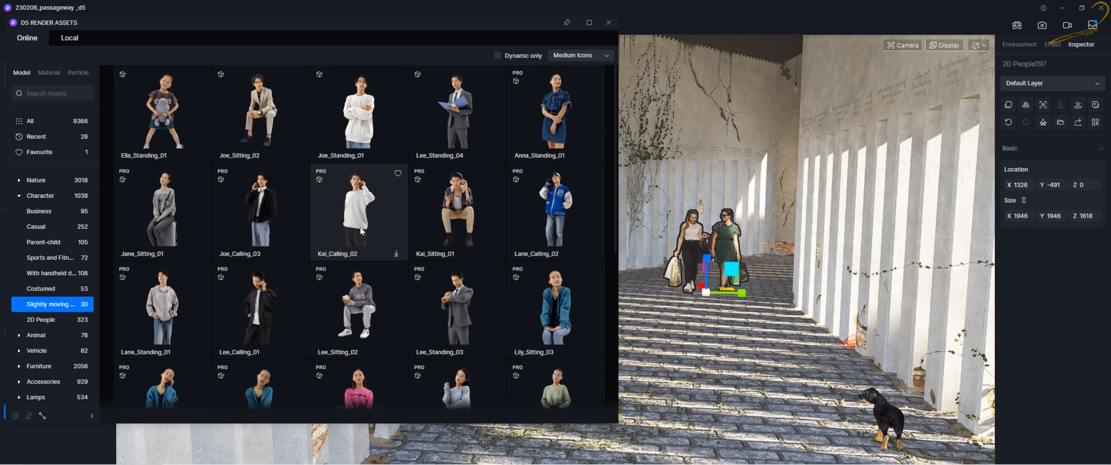
pyautogui.click(277, 228)
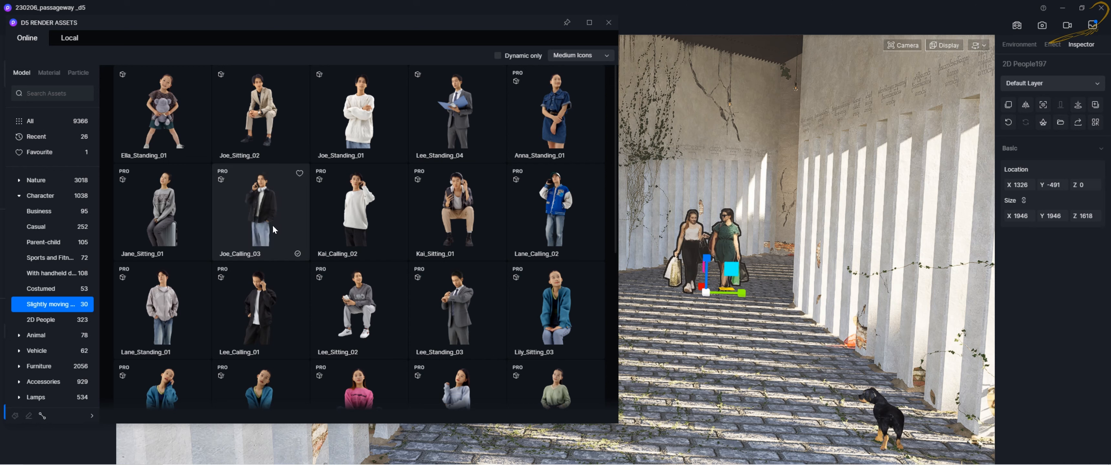
pyautogui.click(257, 212)
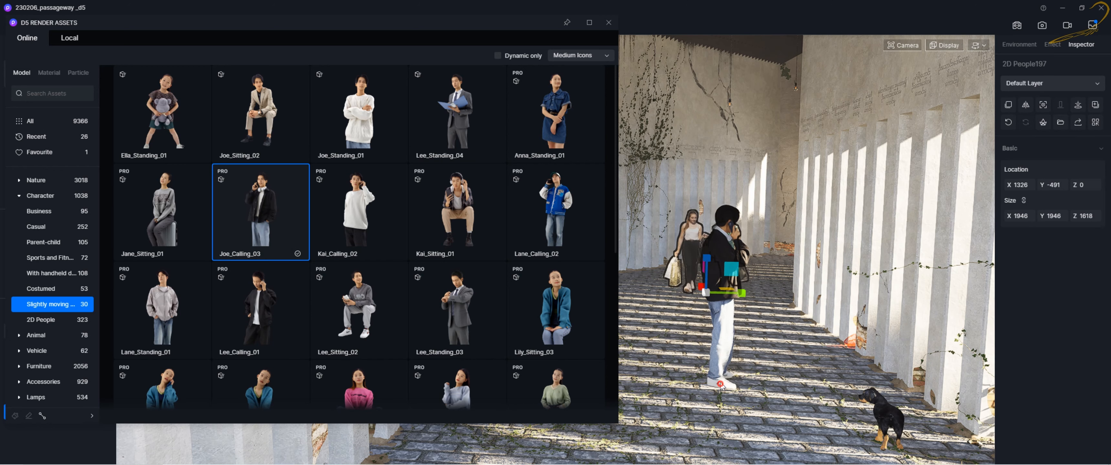
pyautogui.click(720, 382)
# - Rotate the Joe_Calling_03 character around its vertical axis to about 132° on Z
pyautogui.scroll(3, 759, 315)
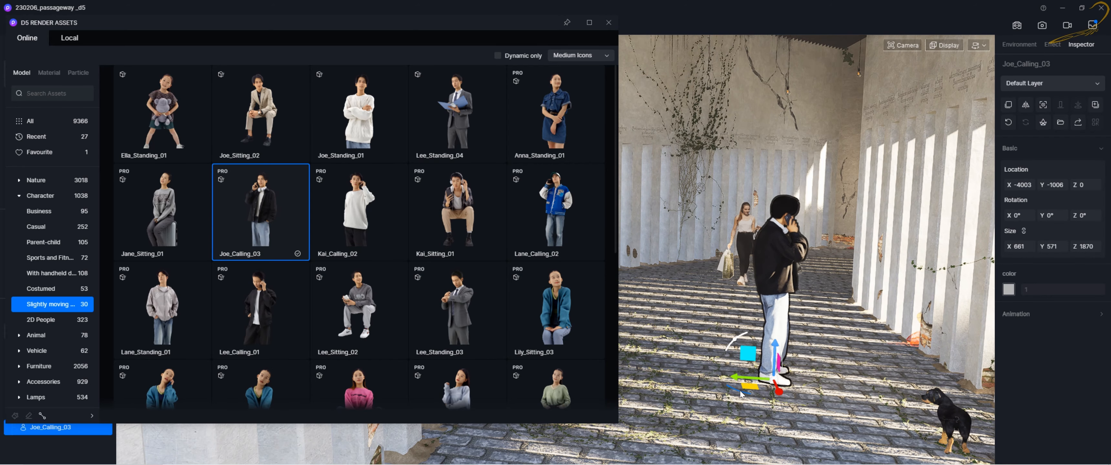
pyautogui.moveTo(795, 391); pyautogui.dragTo(629, 331)
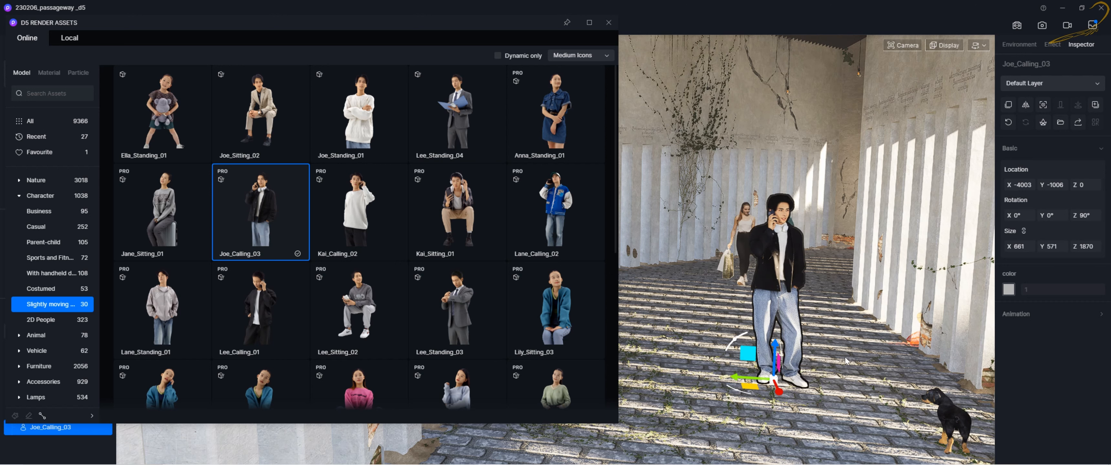
pyautogui.moveTo(744, 392); pyautogui.dragTo(698, 377)
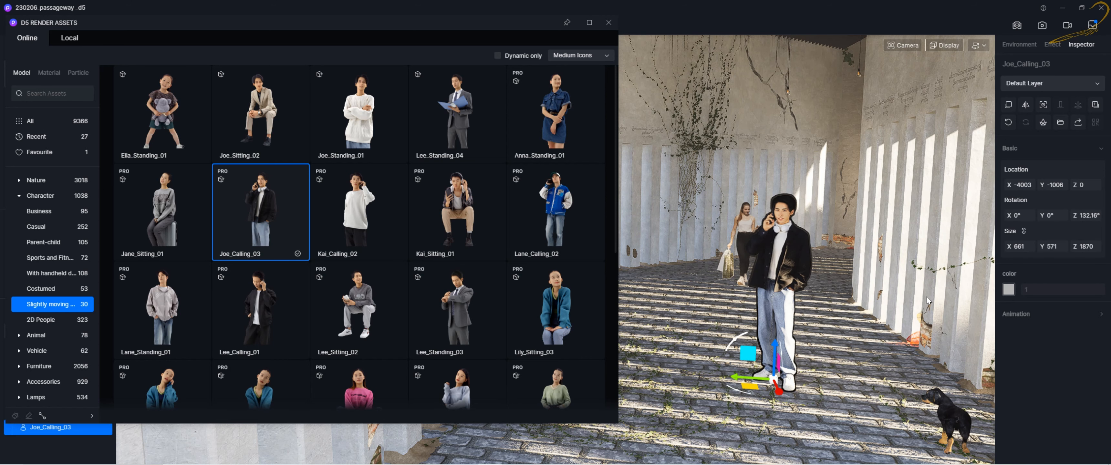
# - Switch from the character assets to the Animal category and look through its models
pyautogui.click(41, 320)
pyautogui.click(36, 335)
pyautogui.scroll(-3, 47, 240)
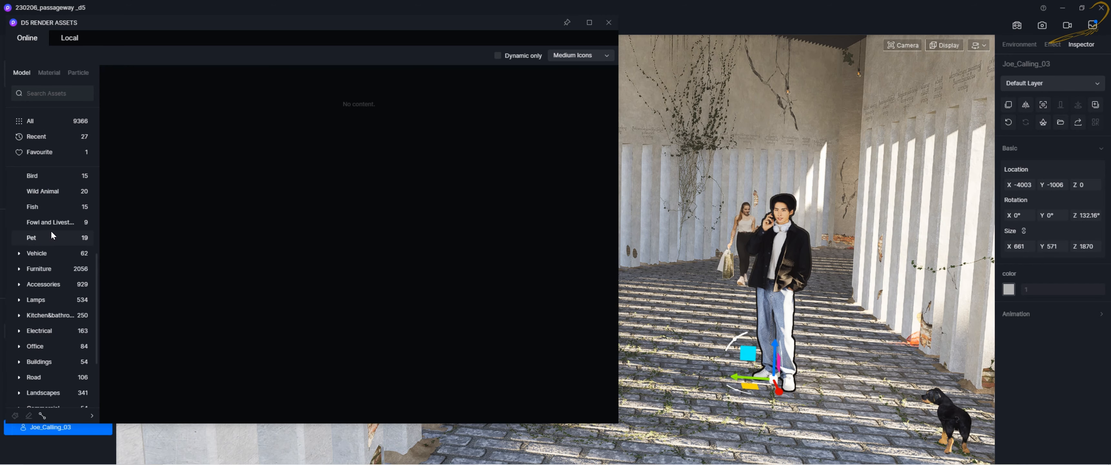
pyautogui.scroll(2, 52, 233)
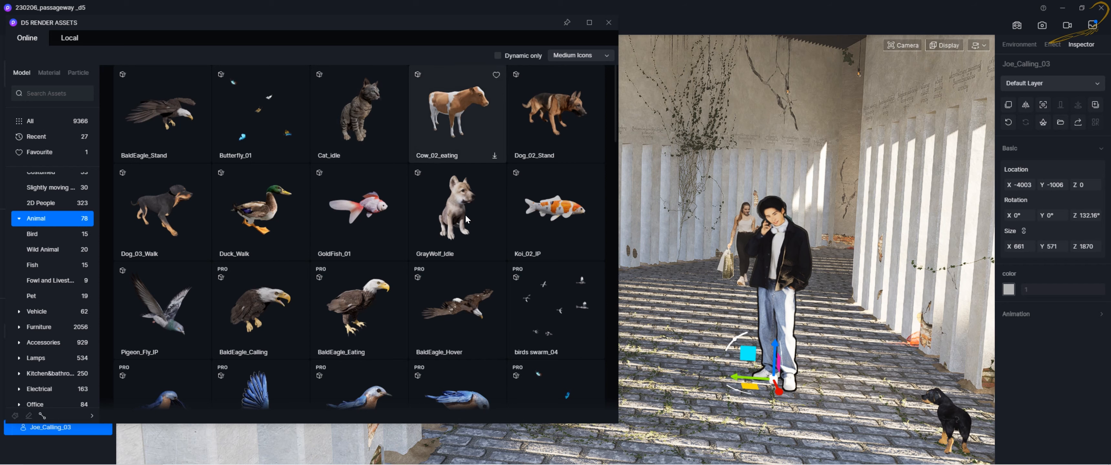
pyautogui.scroll(-2, 505, 237)
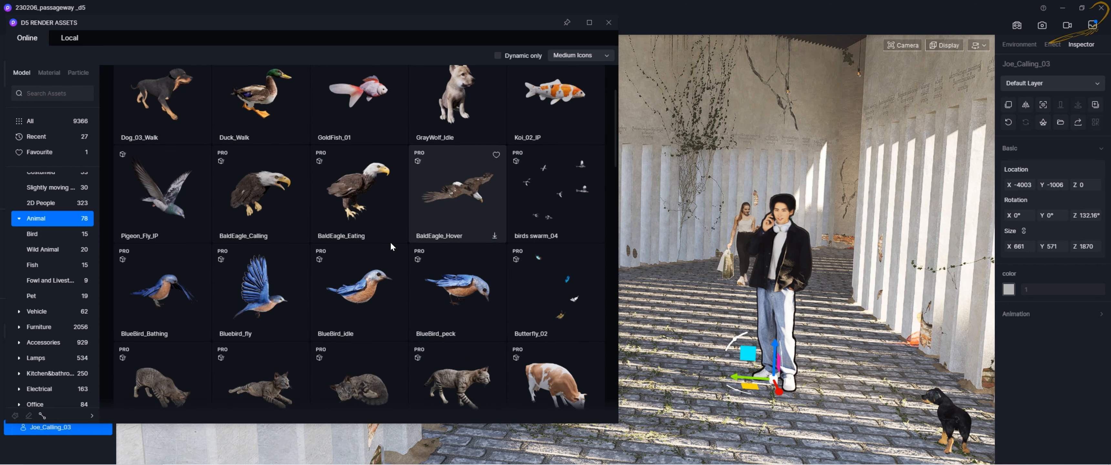
# - View the Vehicle category's models and open its Aircraft subcategory
pyautogui.scroll(-3, 55, 256)
pyautogui.click(37, 195)
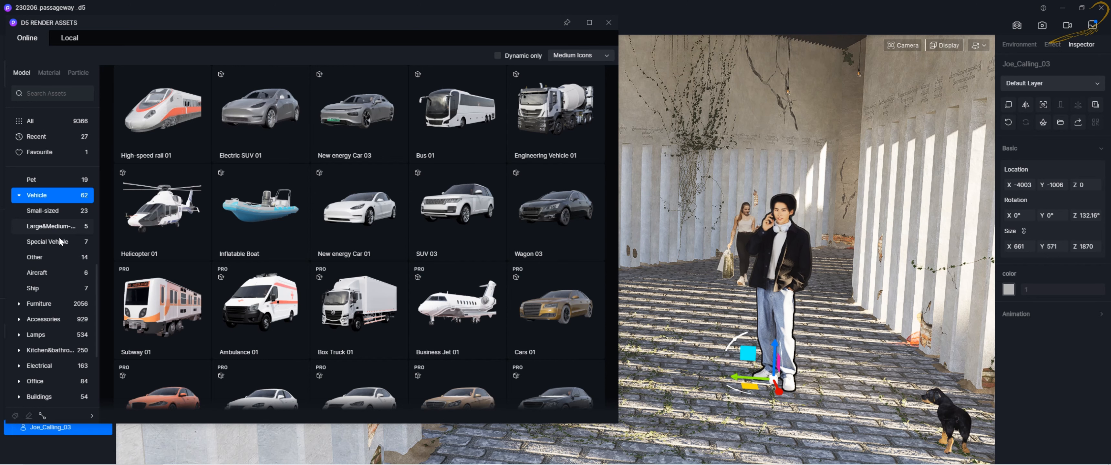
pyautogui.click(46, 274)
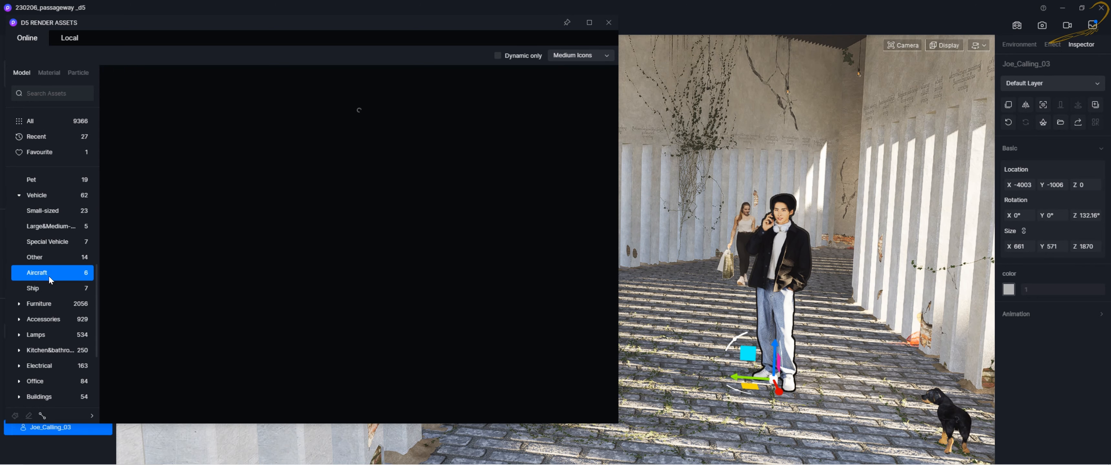
# - Expand the Furniture category and browse its models on the first page
pyautogui.click(41, 303)
pyautogui.scroll(-3, 48, 268)
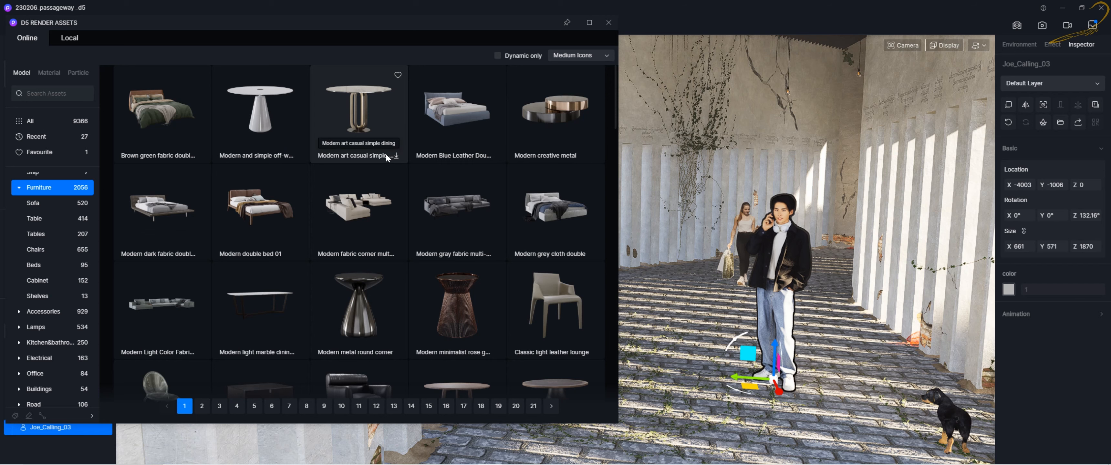
pyautogui.scroll(-1, 439, 145)
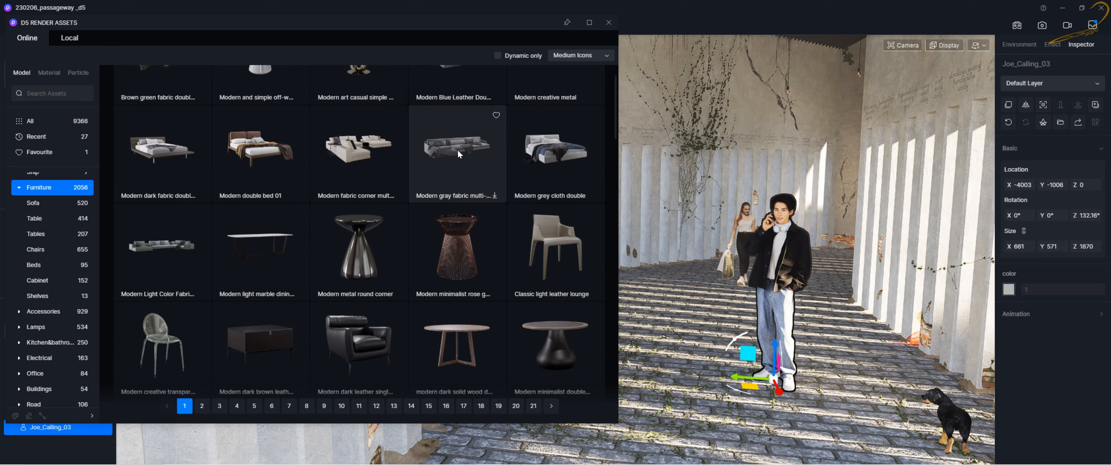
pyautogui.scroll(-2, 388, 190)
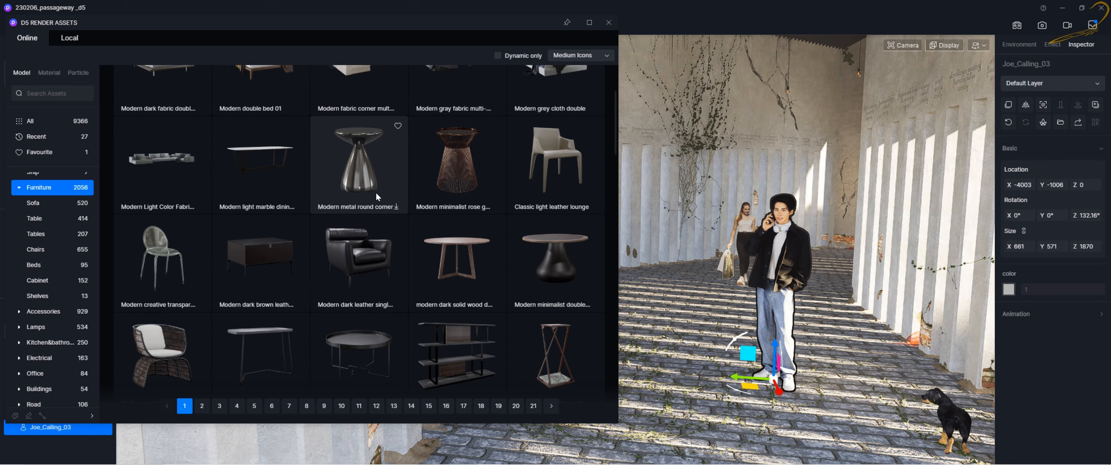
# - Look through further furniture models, and expand the Accessories category to view its models
pyautogui.scroll(-8, 379, 195)
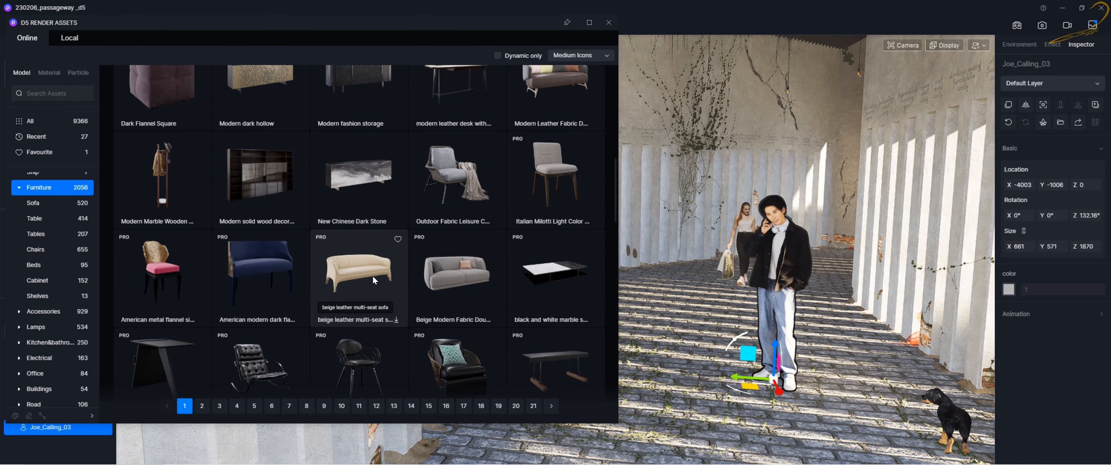
pyautogui.scroll(-2, 362, 264)
pyautogui.scroll(-4, 353, 258)
pyautogui.click(42, 311)
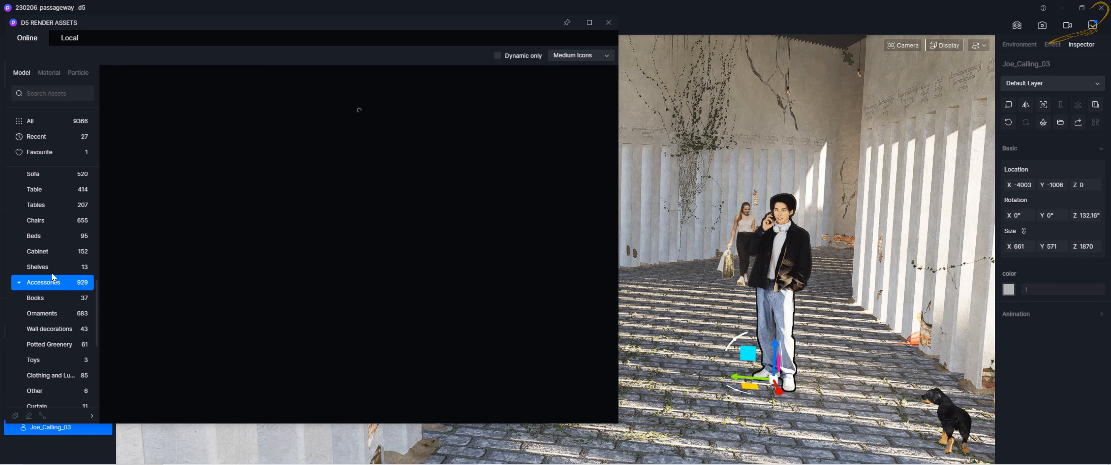
pyautogui.scroll(-1, 48, 256)
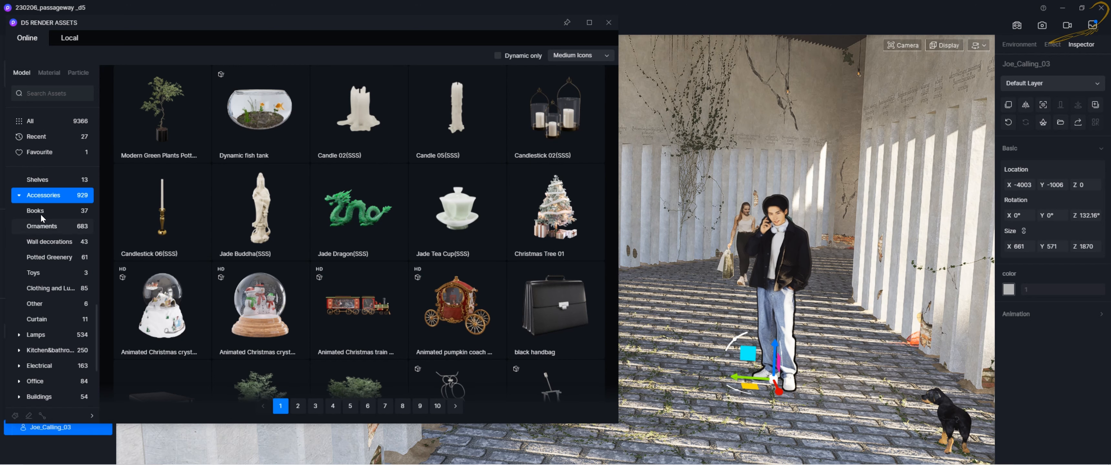
# - View the Ornaments, Wall decorations and Potted Greenery subcategories of Accessories
pyautogui.click(46, 228)
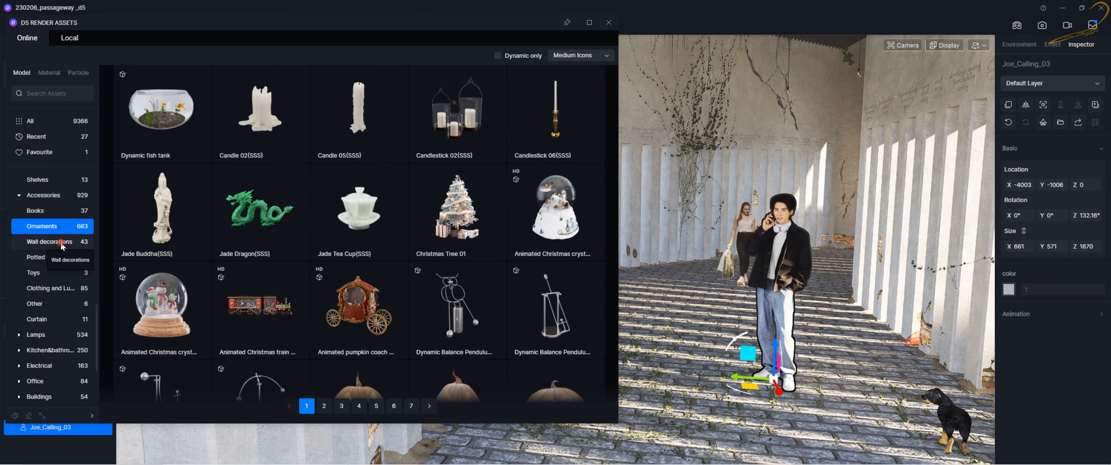
pyautogui.click(67, 249)
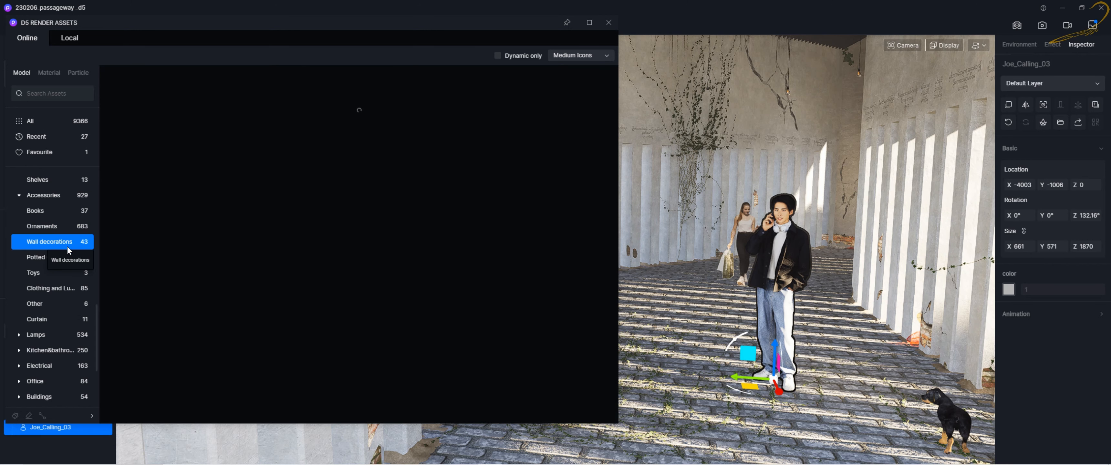
pyautogui.click(41, 258)
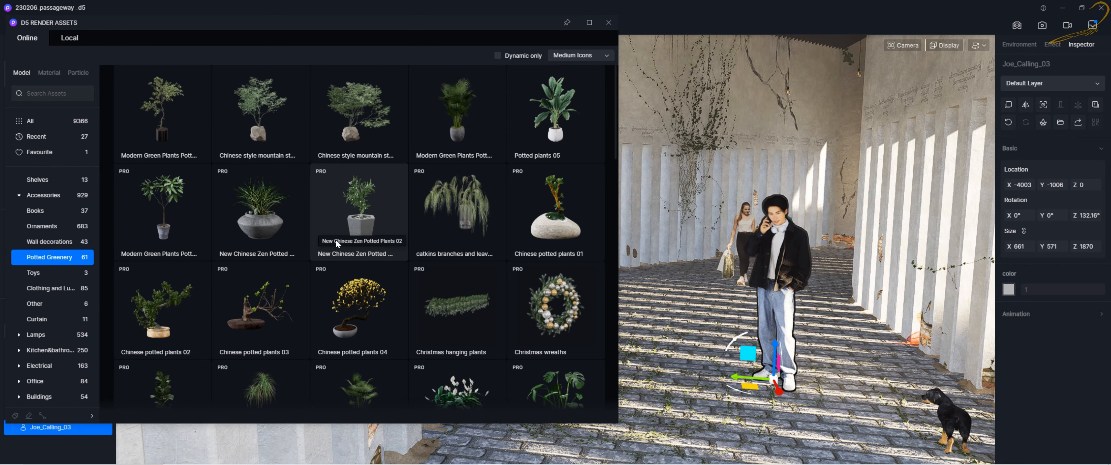
pyautogui.click(55, 303)
pyautogui.scroll(-2, 55, 302)
# - Expand the Lamps category and view its models and its Chandeliers subcategory
pyautogui.click(50, 278)
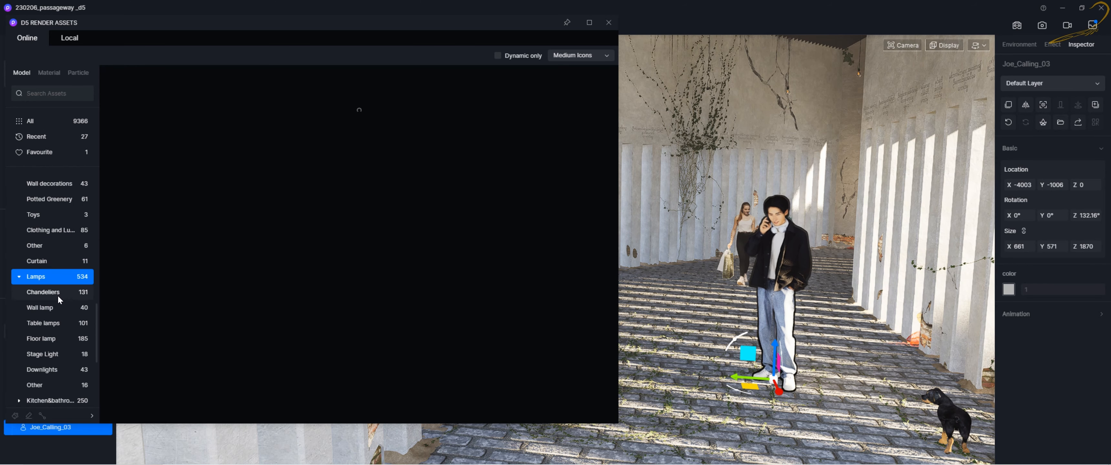
pyautogui.scroll(-2, 55, 292)
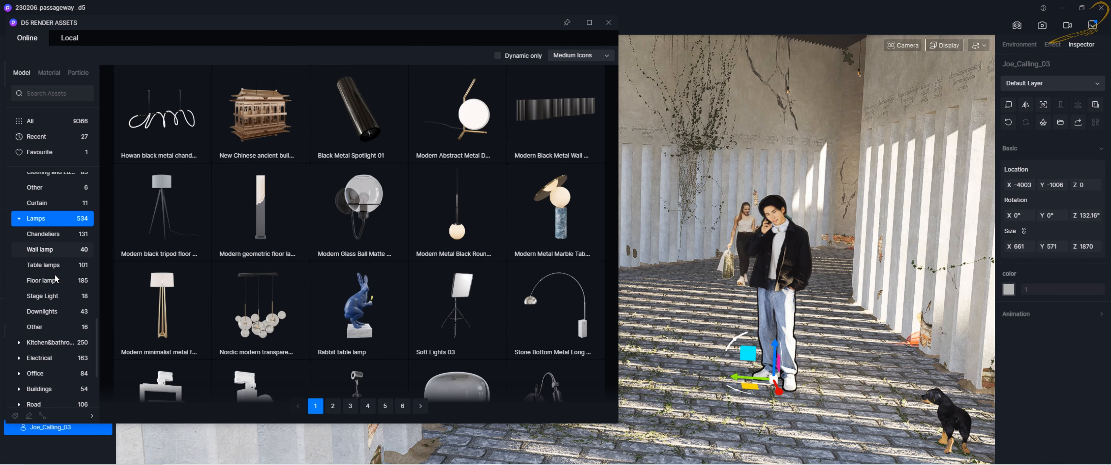
pyautogui.click(51, 240)
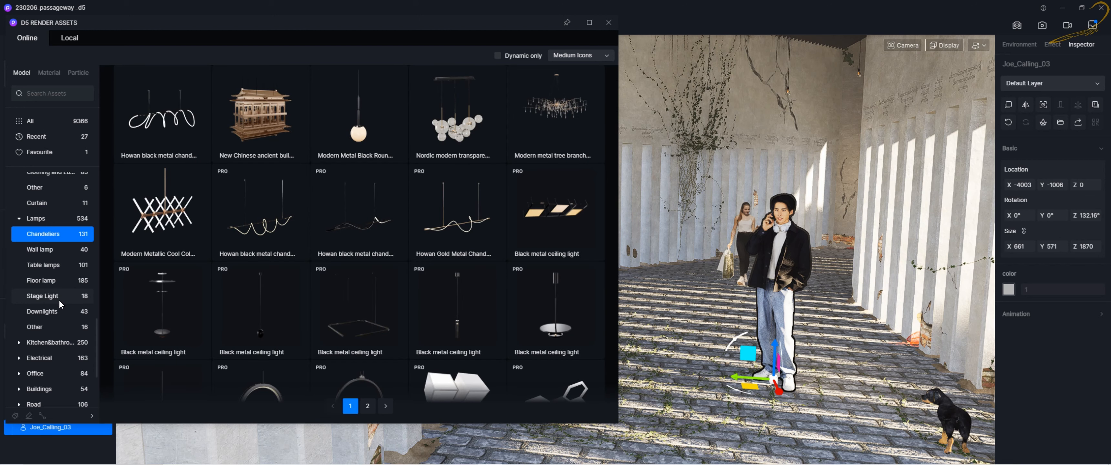
pyautogui.click(59, 299)
pyautogui.scroll(-3, 50, 276)
# - Expand the Kitchen&bathroom category and look through its first page of food and basin models
pyautogui.click(49, 257)
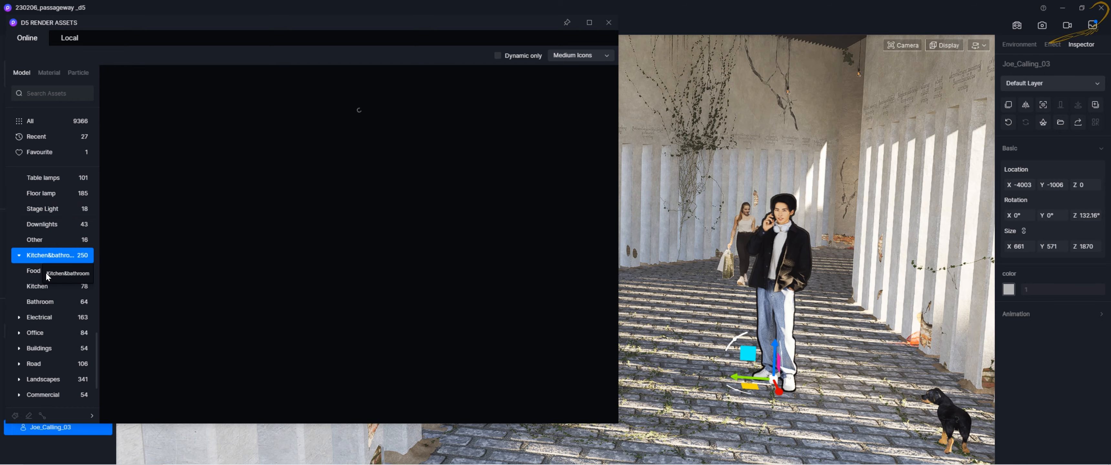
pyautogui.scroll(-2, 313, 283)
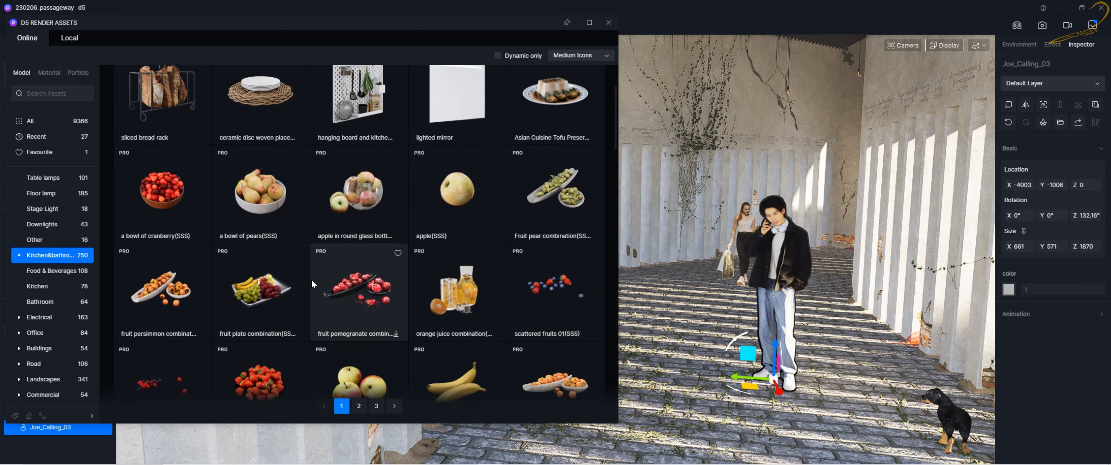
pyautogui.scroll(-4, 312, 280)
pyautogui.scroll(-2, 302, 288)
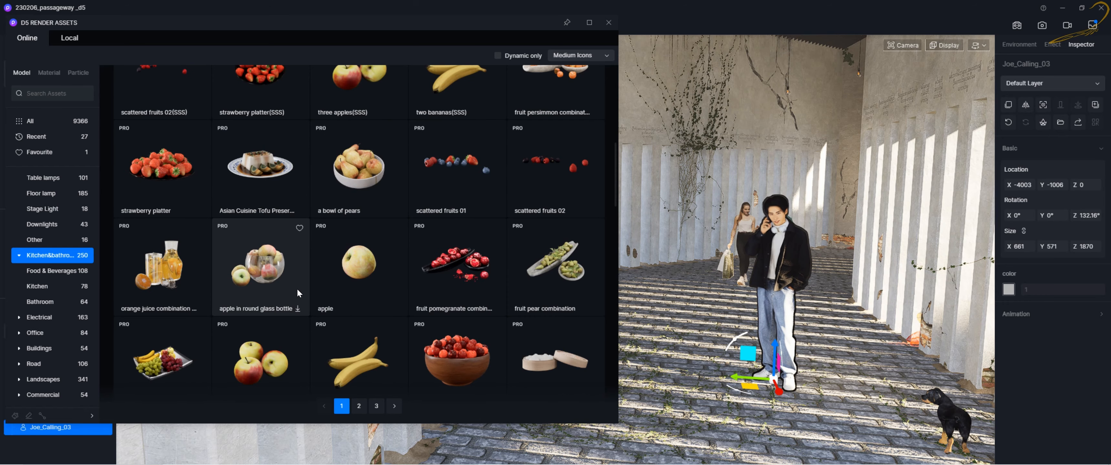
pyautogui.scroll(-4, 297, 294)
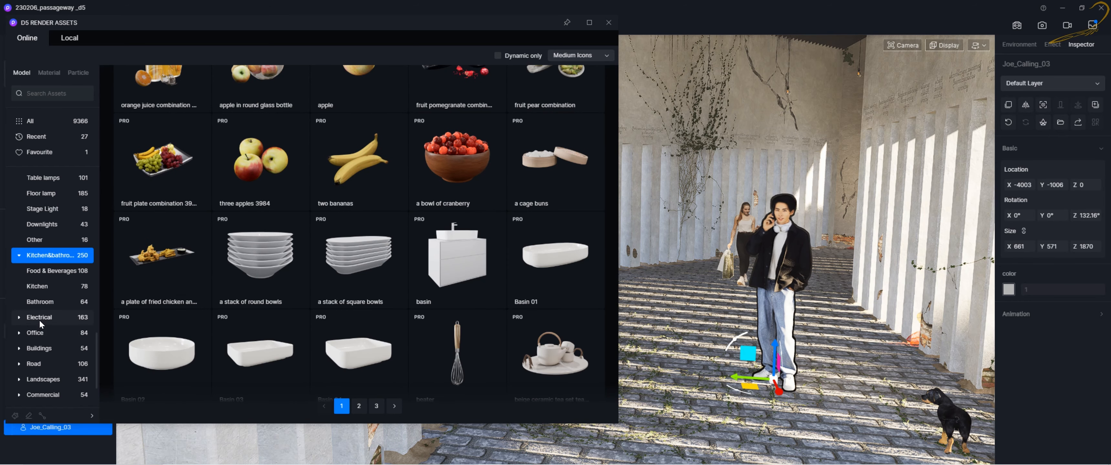
# - Expand the Electrical category and look through the models in its Home Appliances subcategory
pyautogui.click(40, 320)
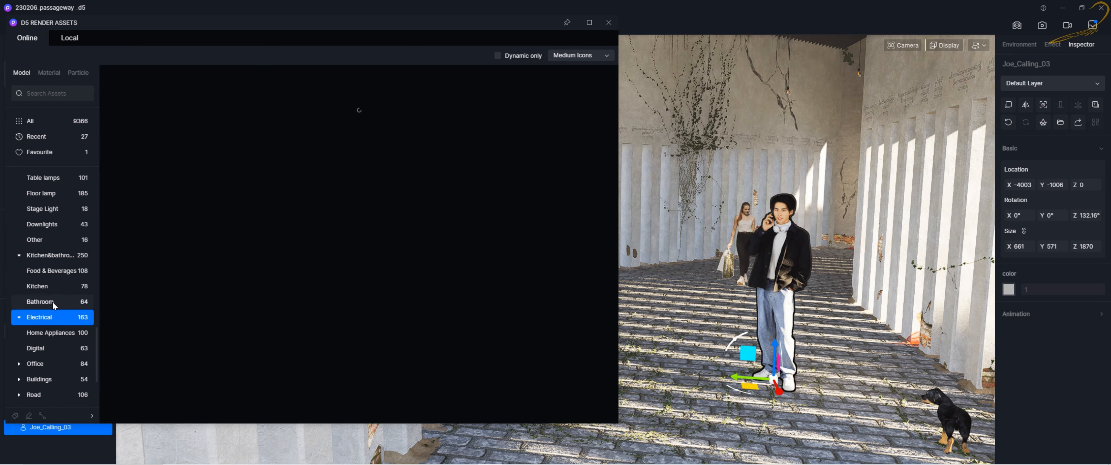
pyautogui.scroll(-3, 52, 301)
pyautogui.click(49, 275)
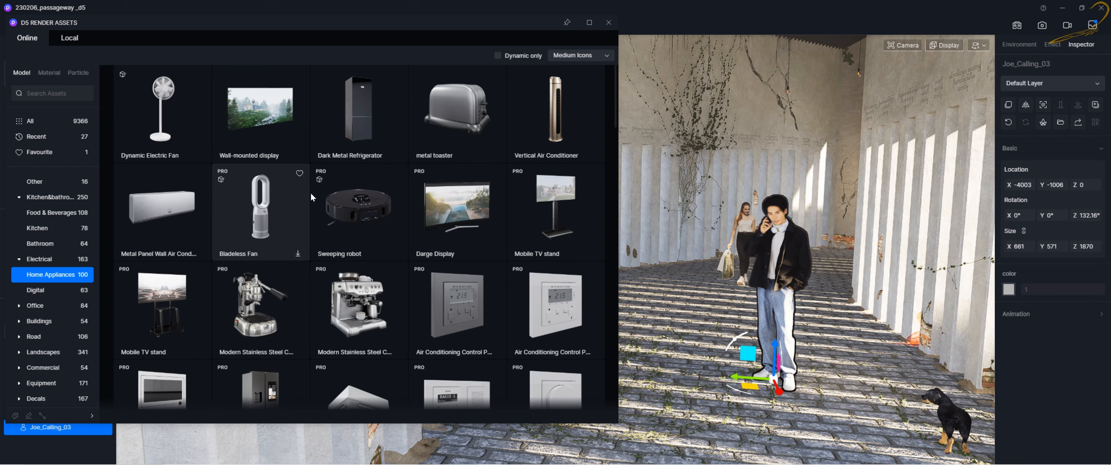
pyautogui.scroll(-5, 441, 284)
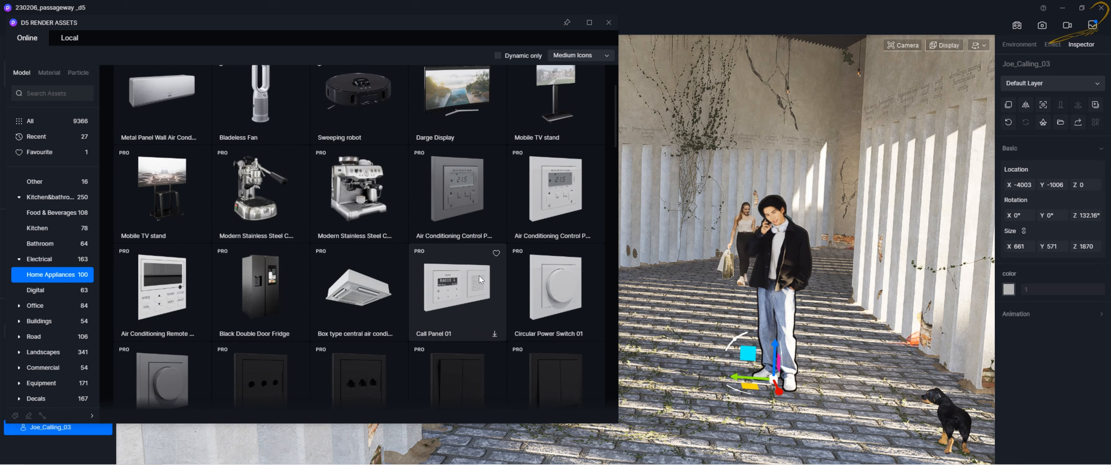
pyautogui.scroll(-3, 461, 283)
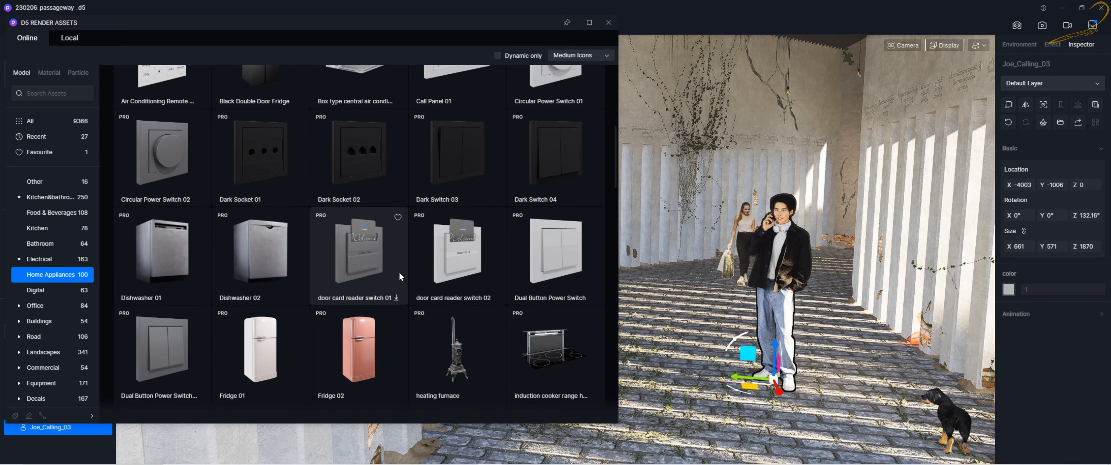
# - View the Office and Buildings categories, and open the Public Buildings subcategory
pyautogui.click(45, 305)
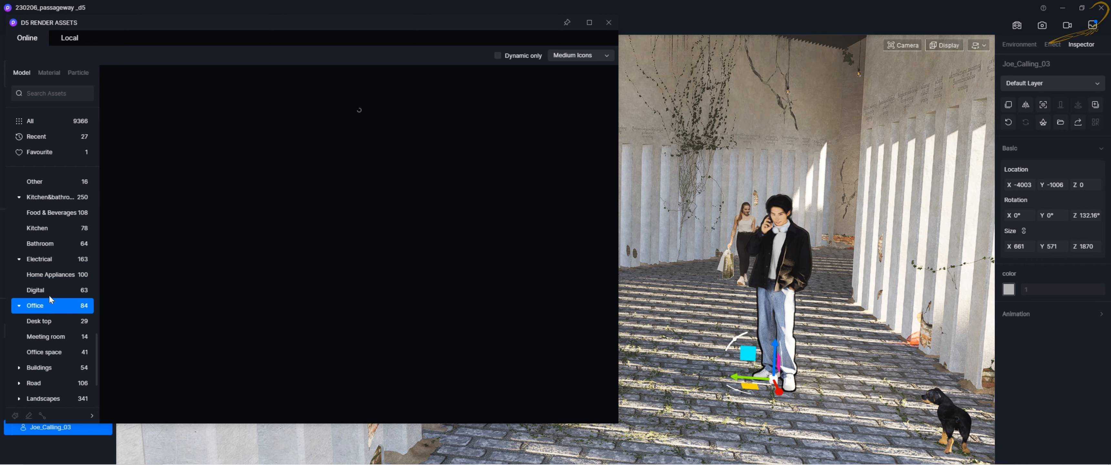
pyautogui.scroll(-3, 53, 313)
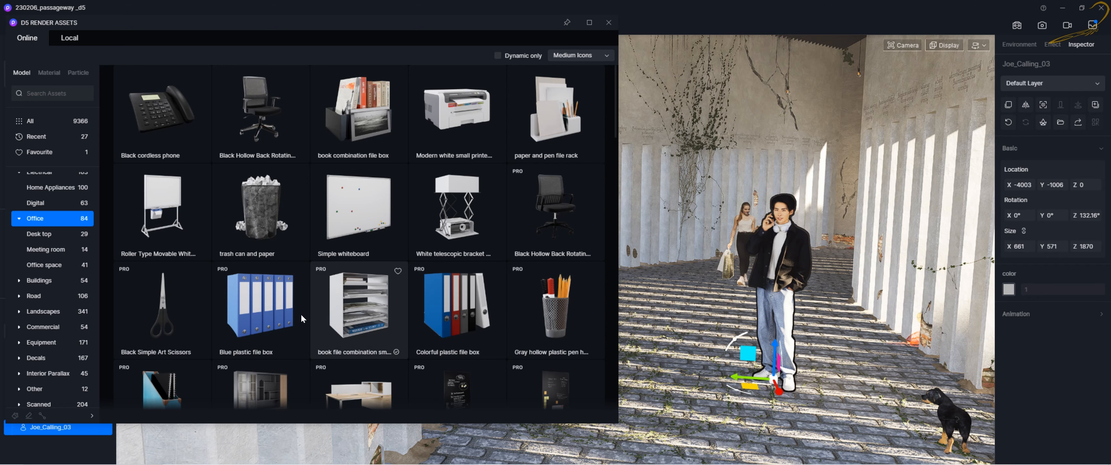
pyautogui.click(55, 282)
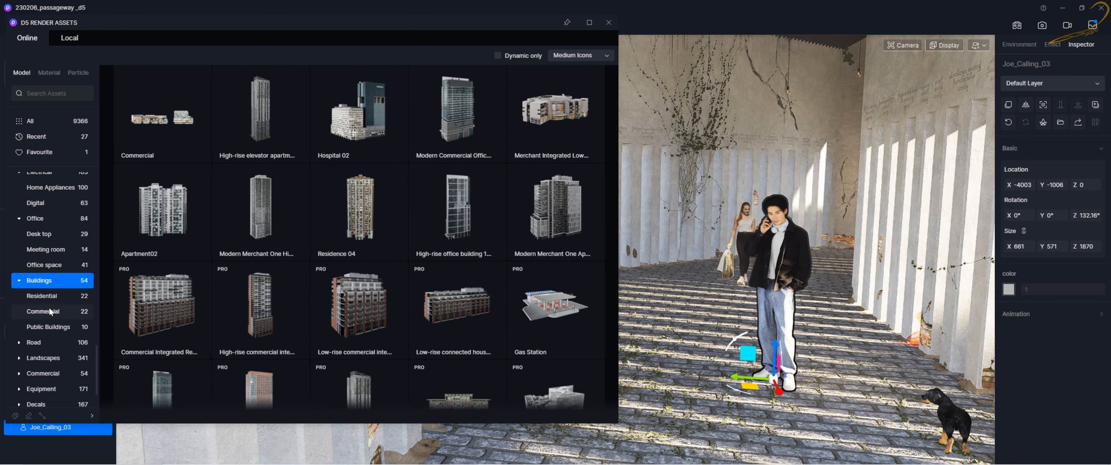
pyautogui.click(64, 329)
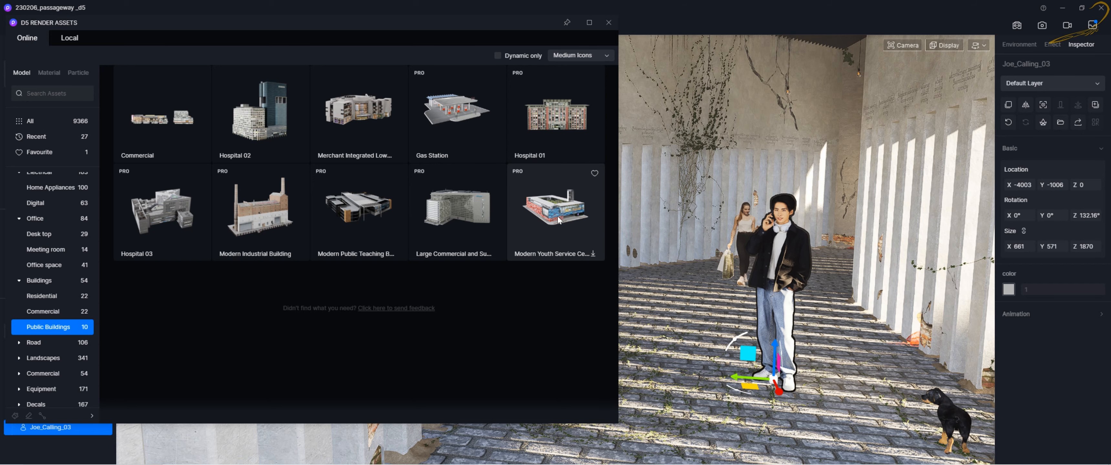
# - Expand the Road category and view its Traffic Signs and Road Facilities subcategories
pyautogui.scroll(-2, 69, 317)
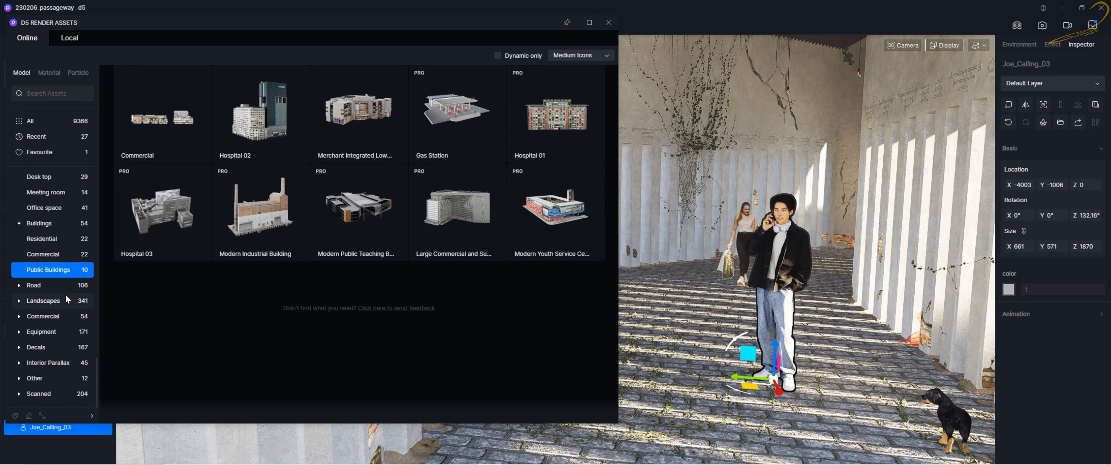
pyautogui.click(45, 285)
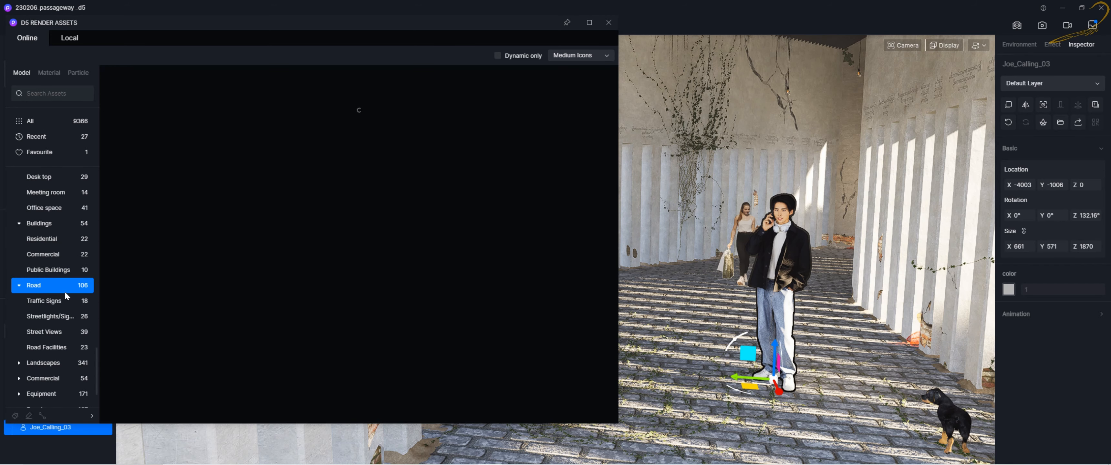
pyautogui.click(51, 304)
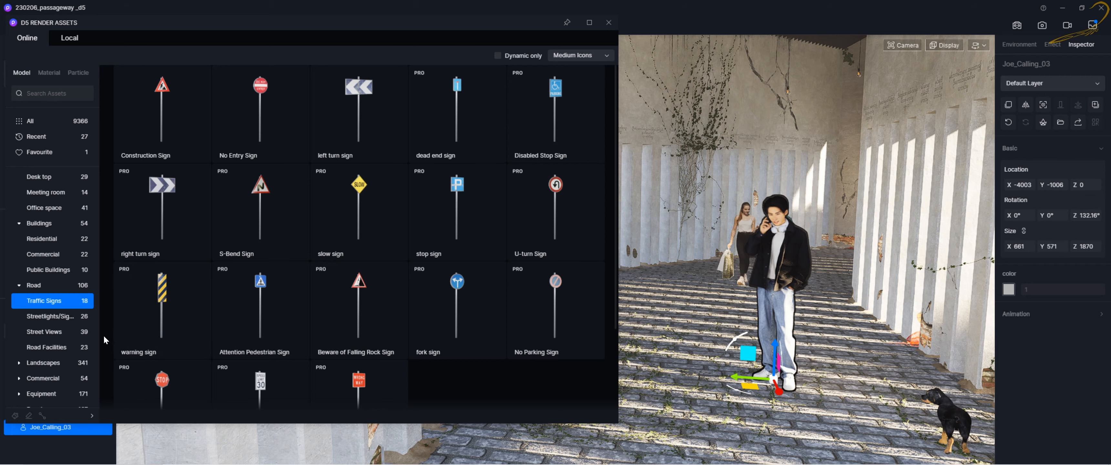
pyautogui.click(32, 348)
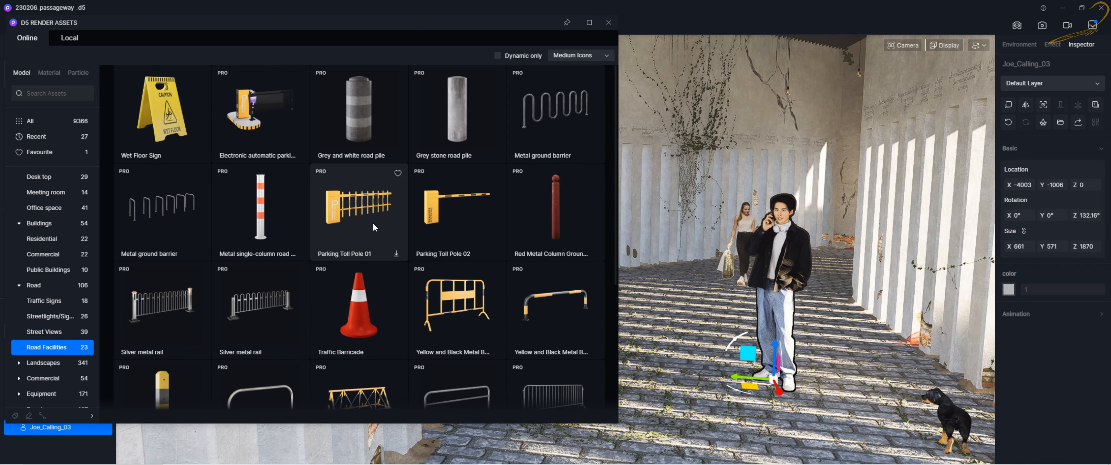
# - Expand the Landscapes category and look through the models on its first page
pyautogui.click(51, 363)
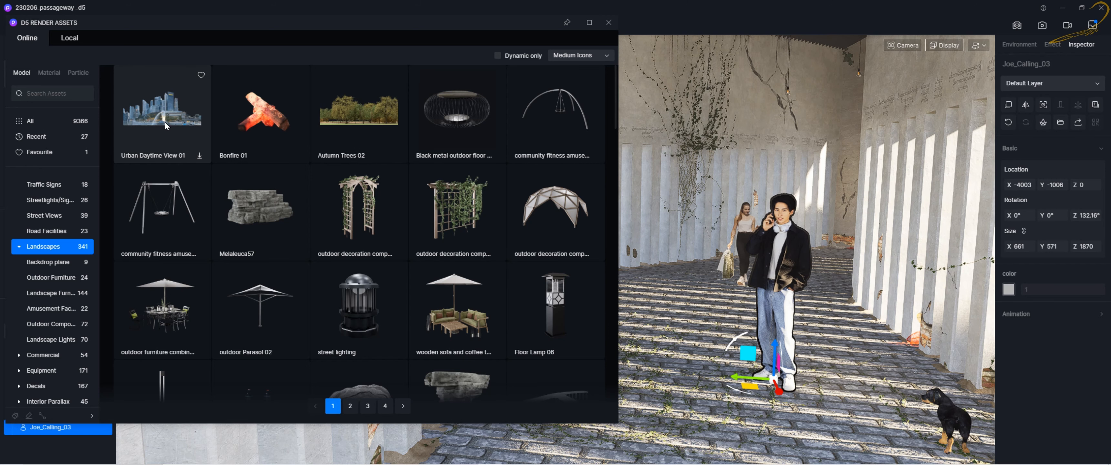
pyautogui.scroll(-6, 367, 197)
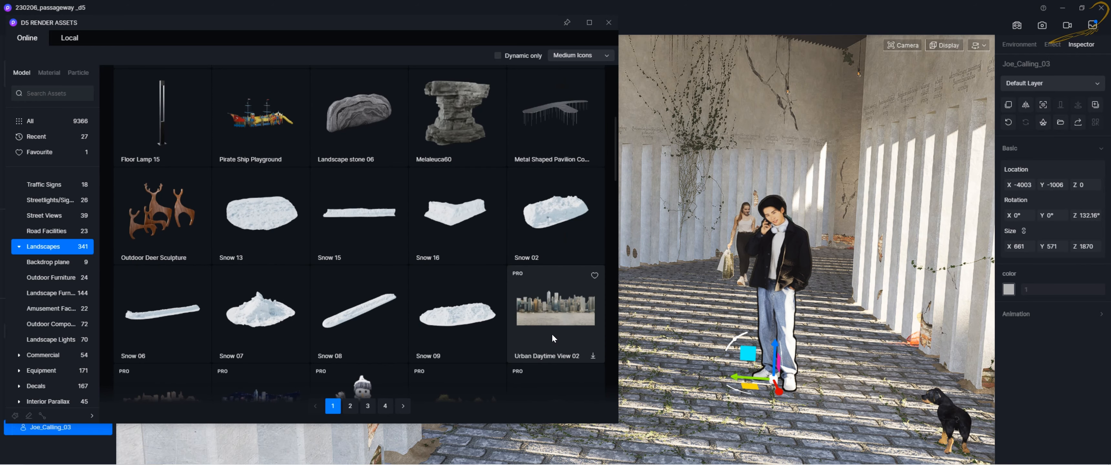
pyautogui.scroll(6, 439, 261)
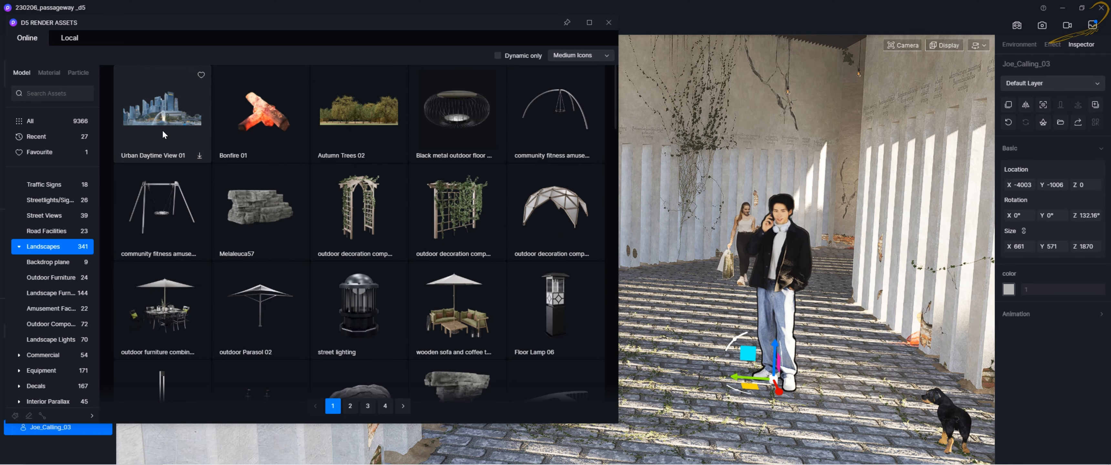
# - Download the Urban Daytime View 01 model and place it in the scene beyond the paved area
pyautogui.click(163, 130)
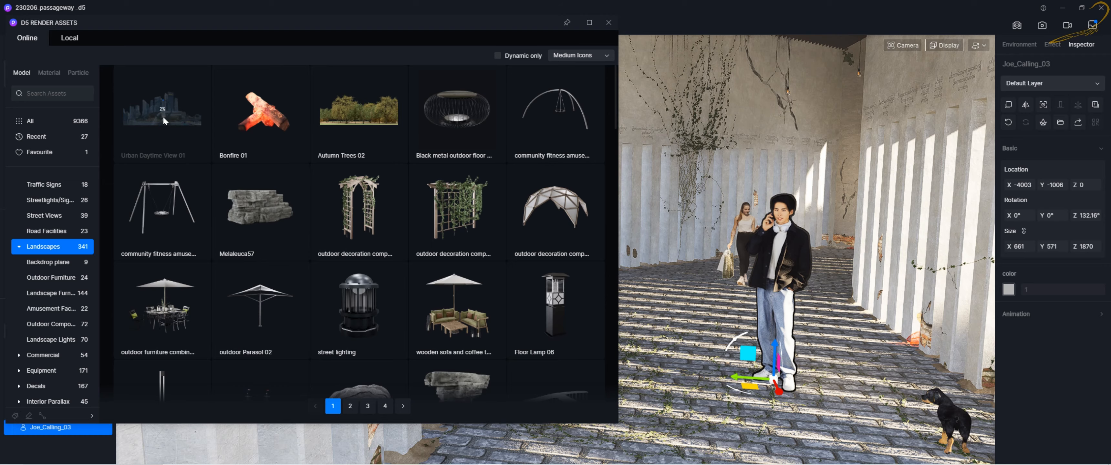
pyautogui.moveTo(692, 237); pyautogui.dragTo(667, 300, button='right')
pyautogui.click(870, 218)
pyautogui.click(778, 284)
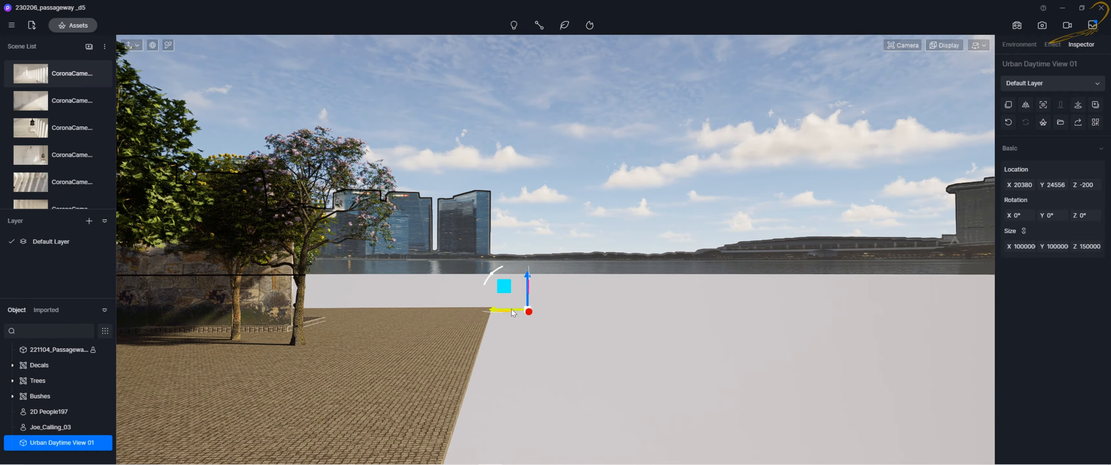
# - Move the Urban Daytime View 01 backdrop to about 24783 on Y and rotate it to about 309° on Z
pyautogui.moveTo(496, 311)
pyautogui.mouseDown()
pyautogui.moveTo(854, 311)
pyautogui.moveTo(500, 310)
pyautogui.mouseUp()
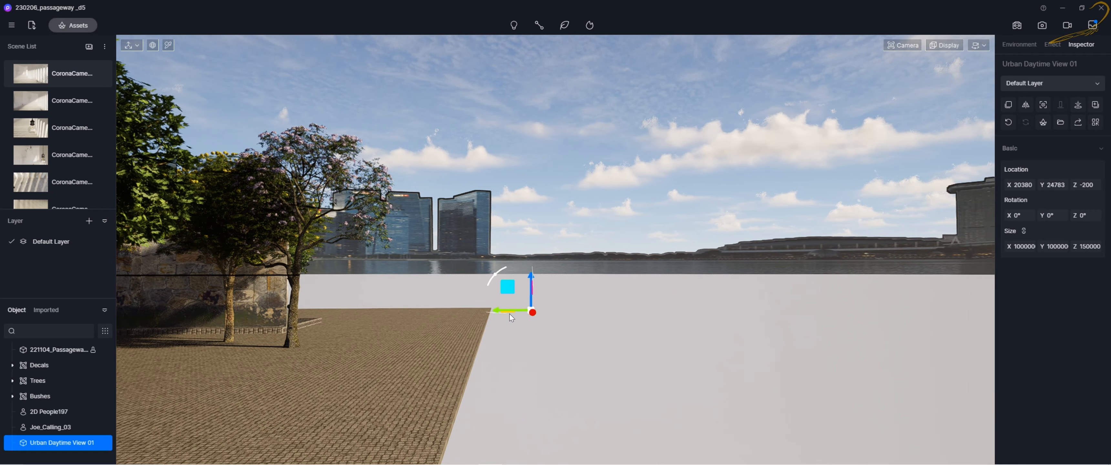
pyautogui.moveTo(496, 275); pyautogui.dragTo(474, 309)
pyautogui.moveTo(496, 275); pyautogui.dragTo(574, 317)
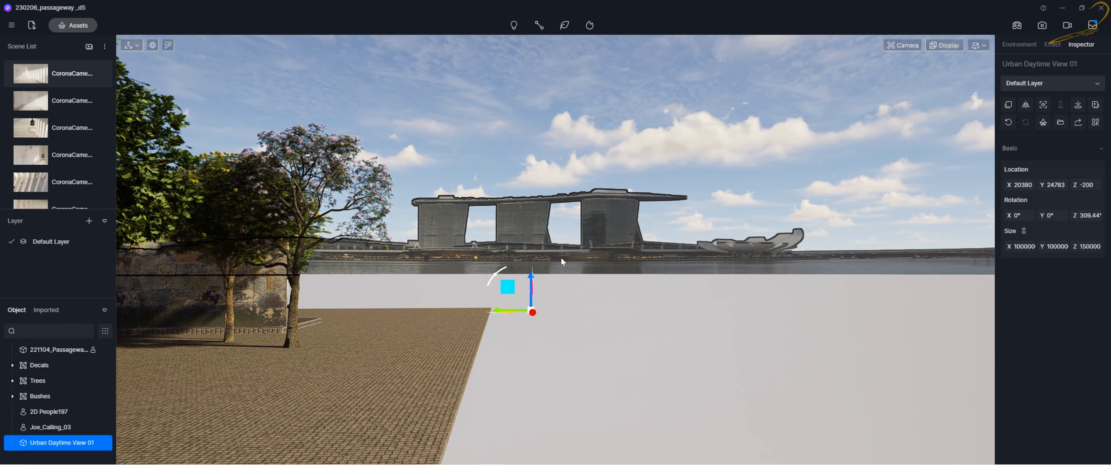
# - Delete the Urban Daytime View 01 backdrop from the scene and return to the passageway
pyautogui.press('Delete')
pyautogui.press('w')
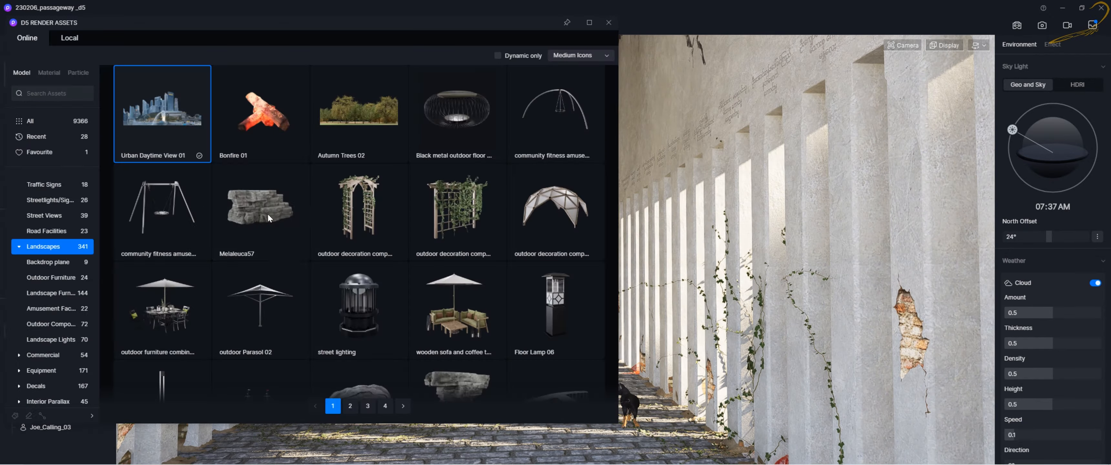
# - Return to the asset library and look further through the Landscapes models
pyautogui.hotkey('ctrl', 'shift', 'a')
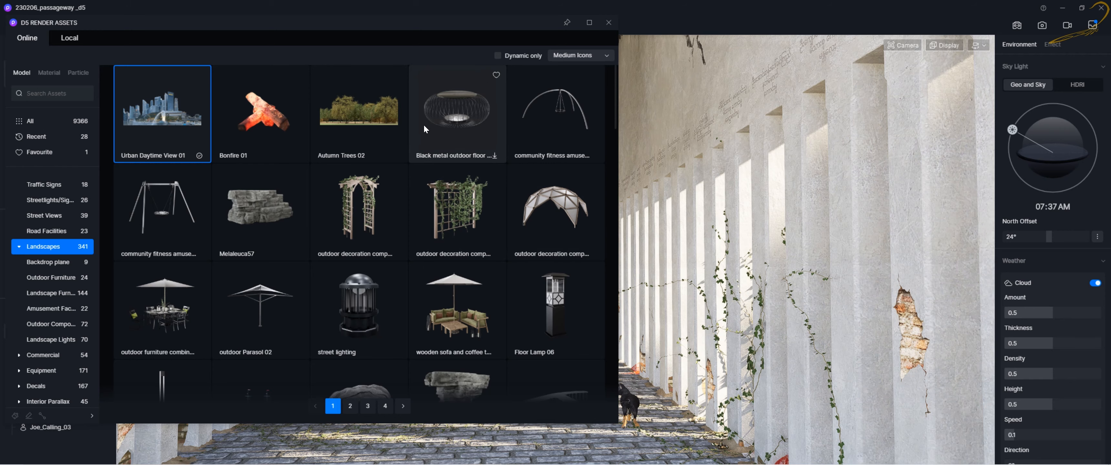
pyautogui.scroll(-1, 422, 134)
pyautogui.scroll(-4, 421, 135)
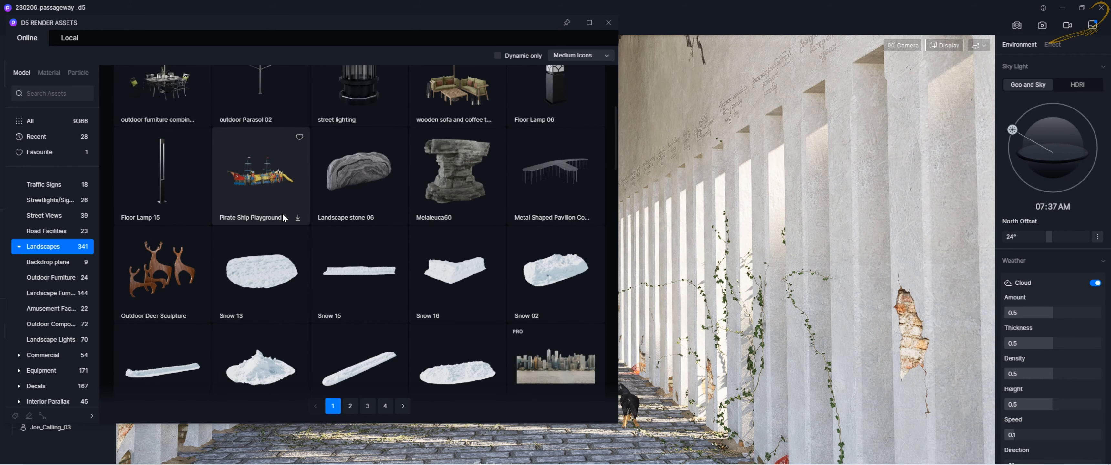
# - Look through the Outdoor Furniture, Landscape Lights and Commercial models, including the shop display windows
pyautogui.click(60, 278)
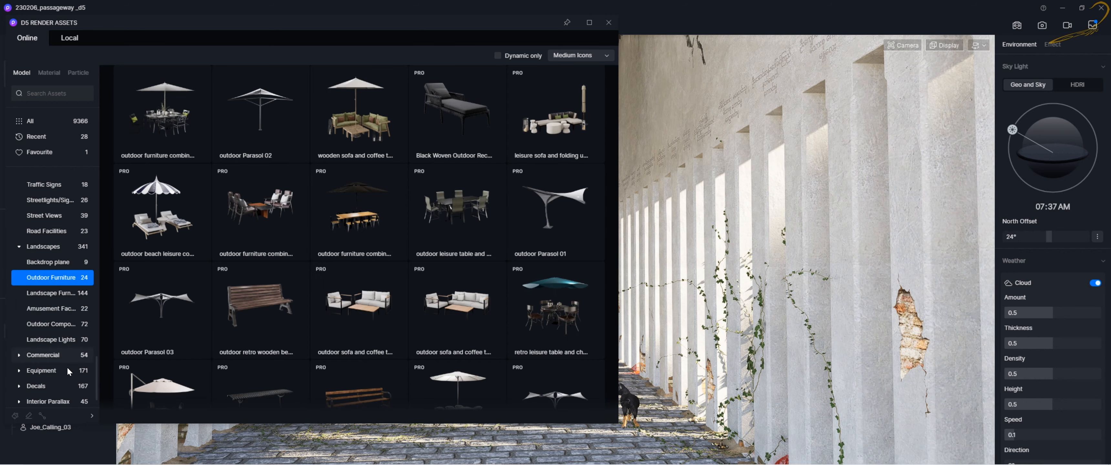
pyautogui.click(62, 339)
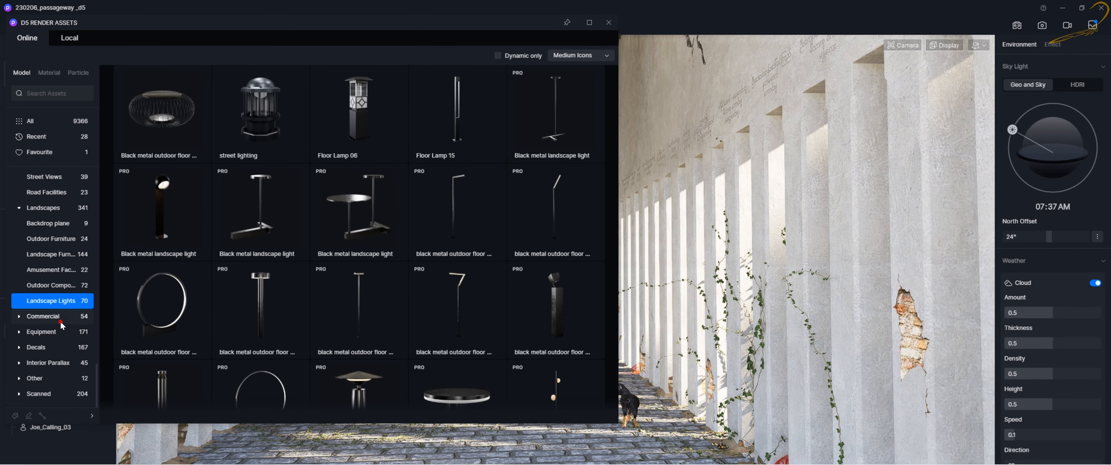
pyautogui.scroll(-1, 60, 321)
pyautogui.click(60, 321)
pyautogui.scroll(-3, 61, 320)
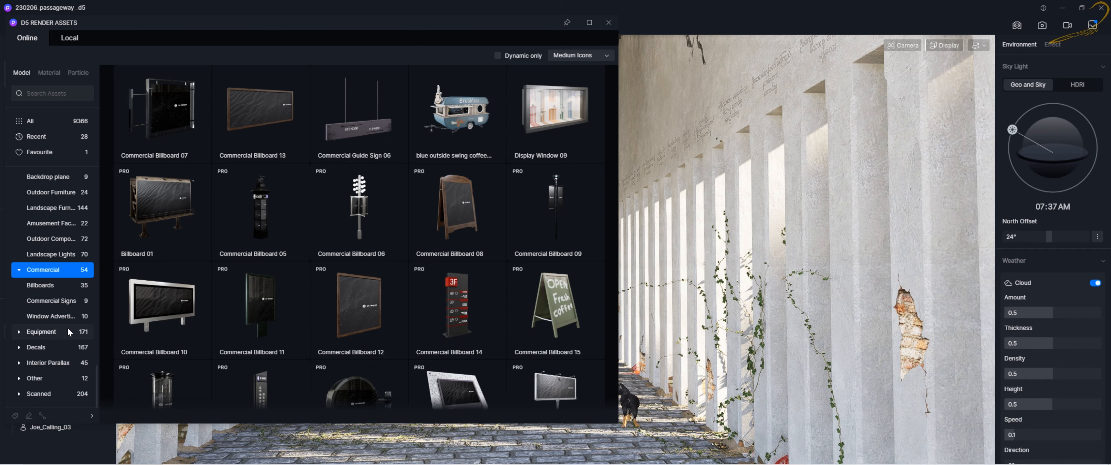
pyautogui.click(60, 316)
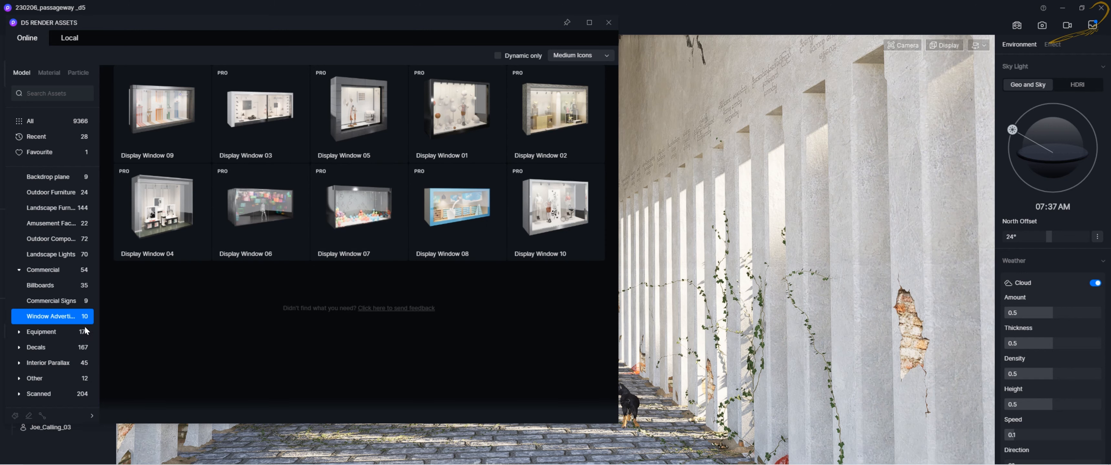
# - Browse the Equipment models, covering charging piles, gym machines and medical devices
pyautogui.click(33, 333)
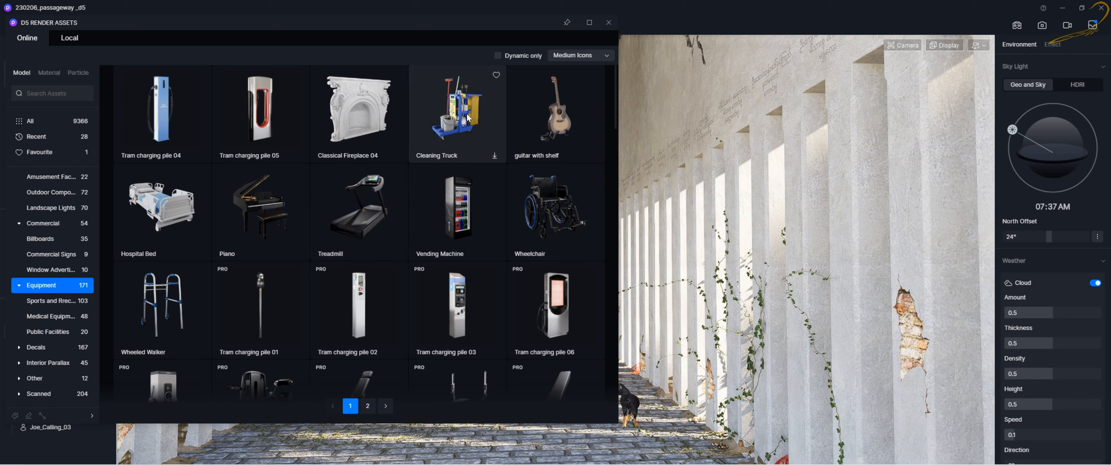
pyautogui.scroll(-5, 441, 161)
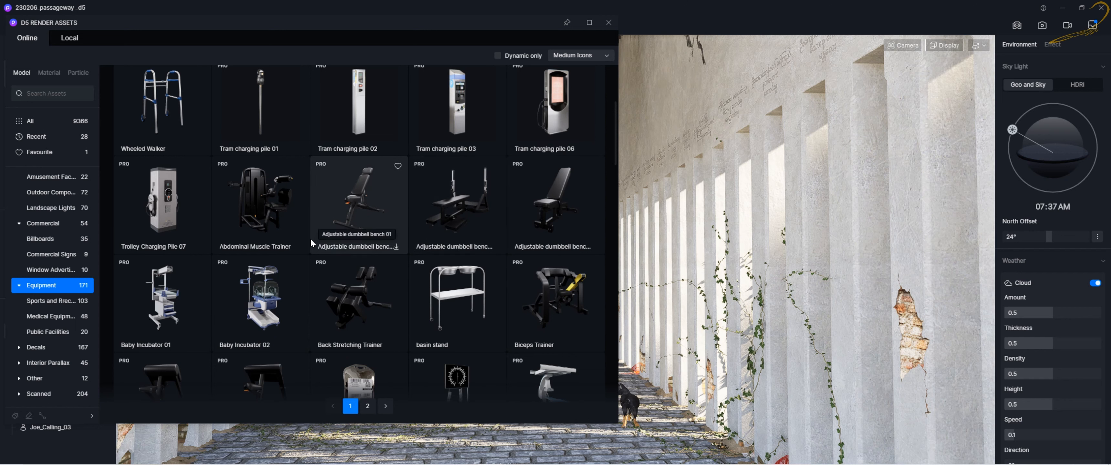
pyautogui.moveTo(464, 4)
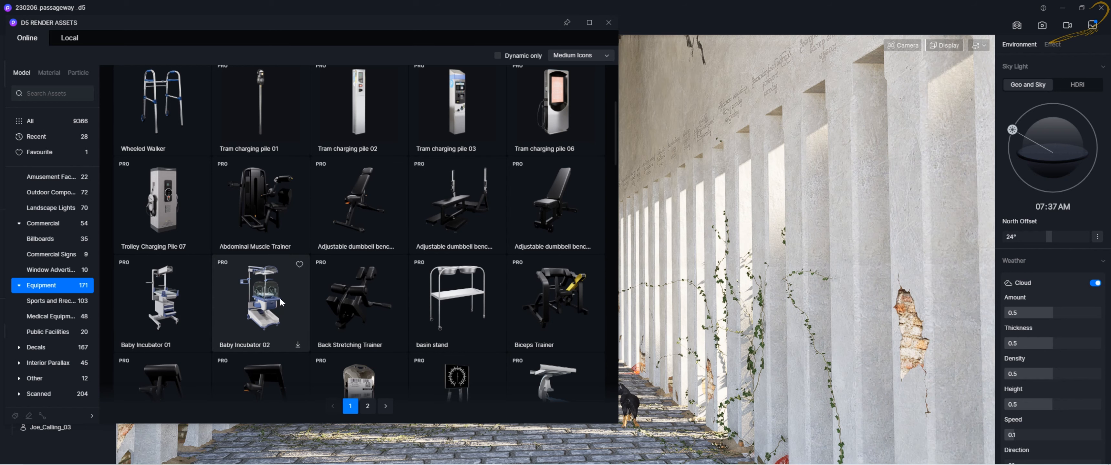
pyautogui.scroll(-5, 450, 298)
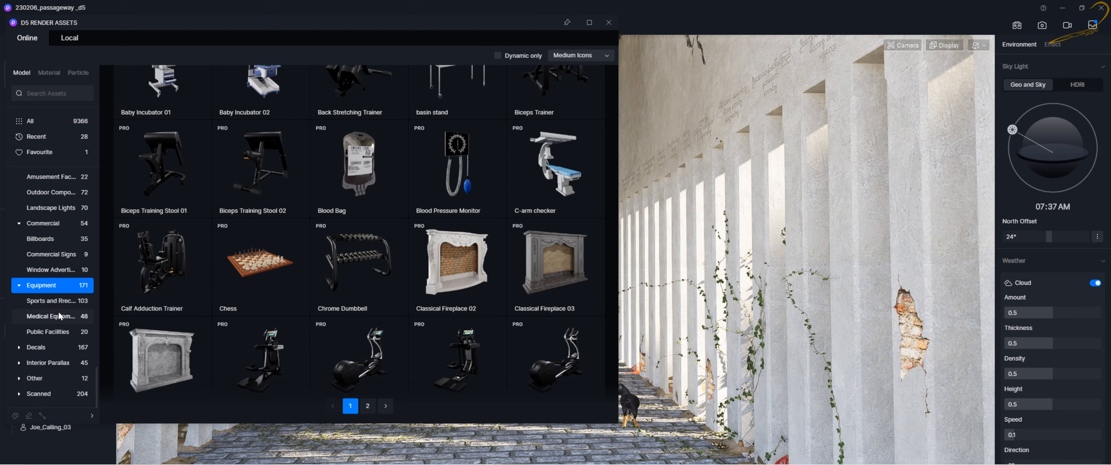
# - Show the Decals models and review their subcategories, such as Road Signs, Damaged walls and Graffiti
pyautogui.click(36, 347)
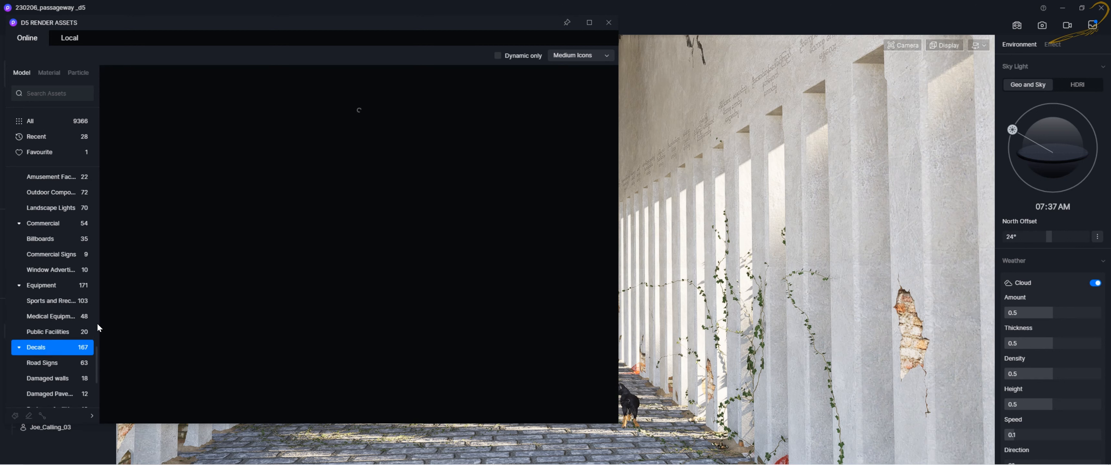
pyautogui.scroll(-3, 55, 315)
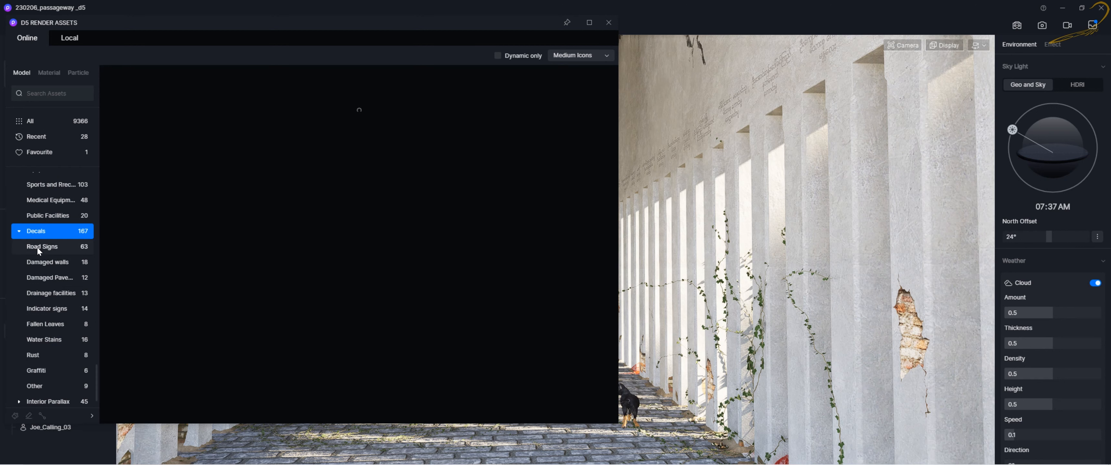
pyautogui.scroll(-1, 38, 242)
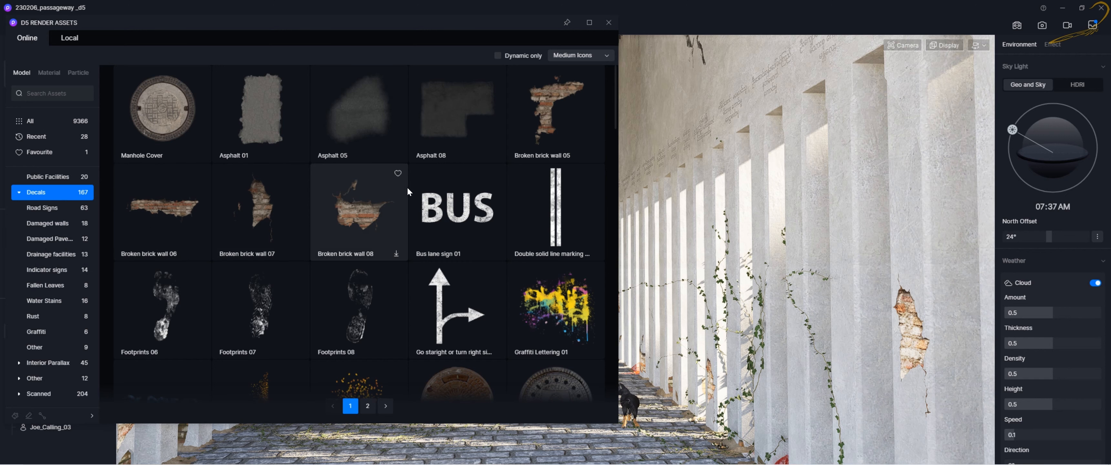
# - Examine the broken brick and wall dirt decals already applied to the passageway columns
pyautogui.moveTo(777, 246); pyautogui.dragTo(724, 283, button='right')
pyautogui.scroll(5, 724, 274)
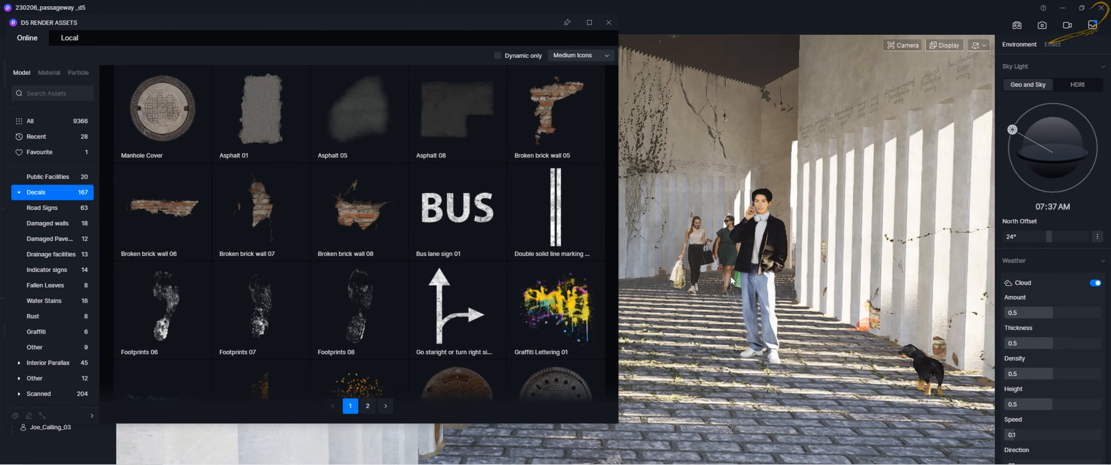
pyautogui.moveTo(767, 248); pyautogui.dragTo(909, 365, button='right')
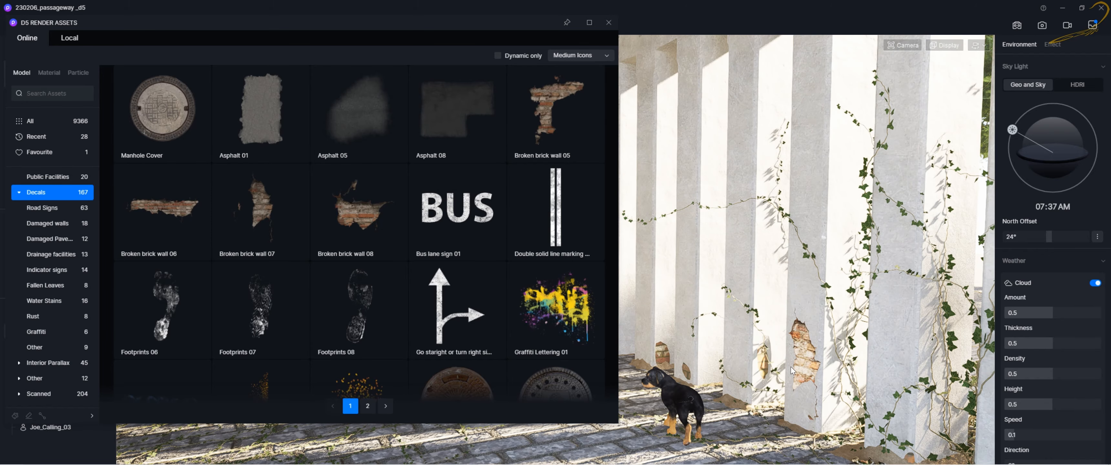
pyautogui.moveTo(793, 370); pyautogui.dragTo(754, 384, button='right')
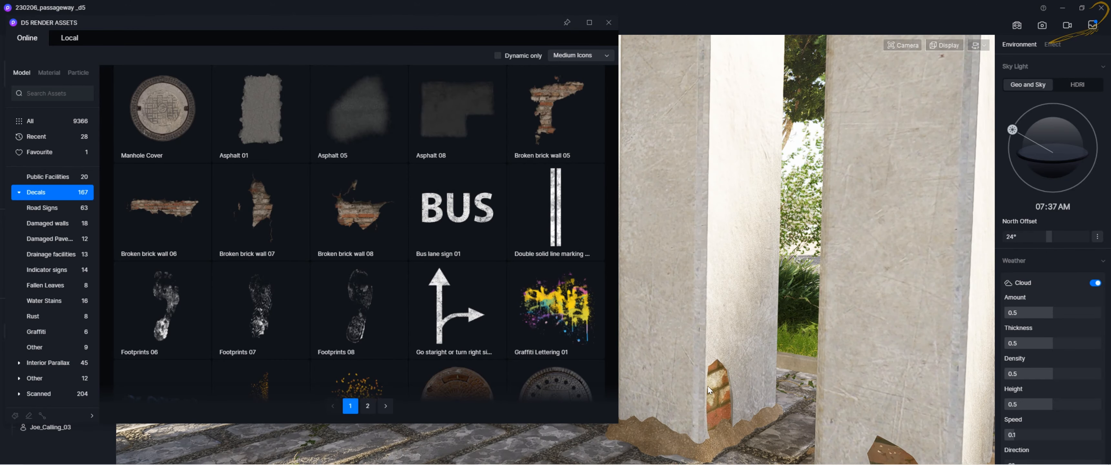
pyautogui.scroll(-3, 723, 365)
pyautogui.click(608, 22)
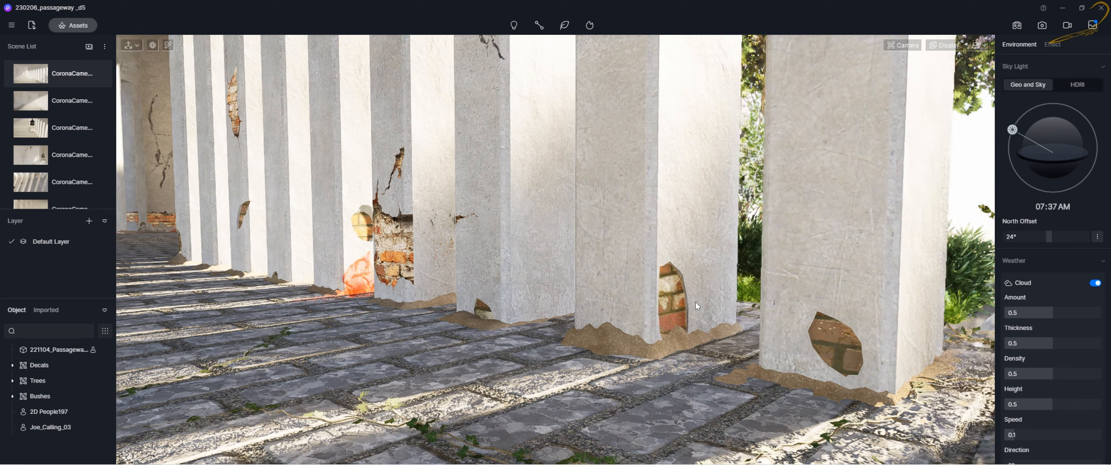
pyautogui.scroll(5, 696, 302)
pyautogui.scroll(5, 655, 212)
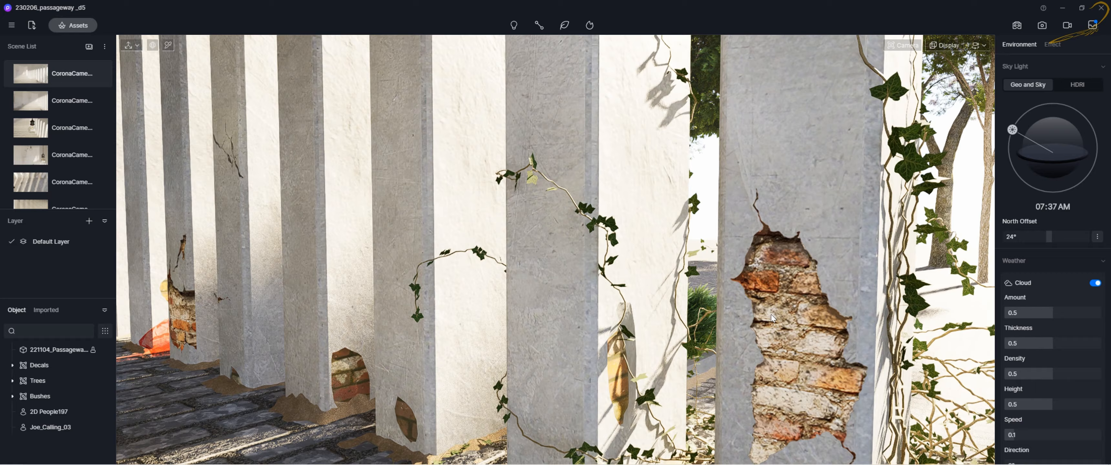
pyautogui.doubleClick(773, 319)
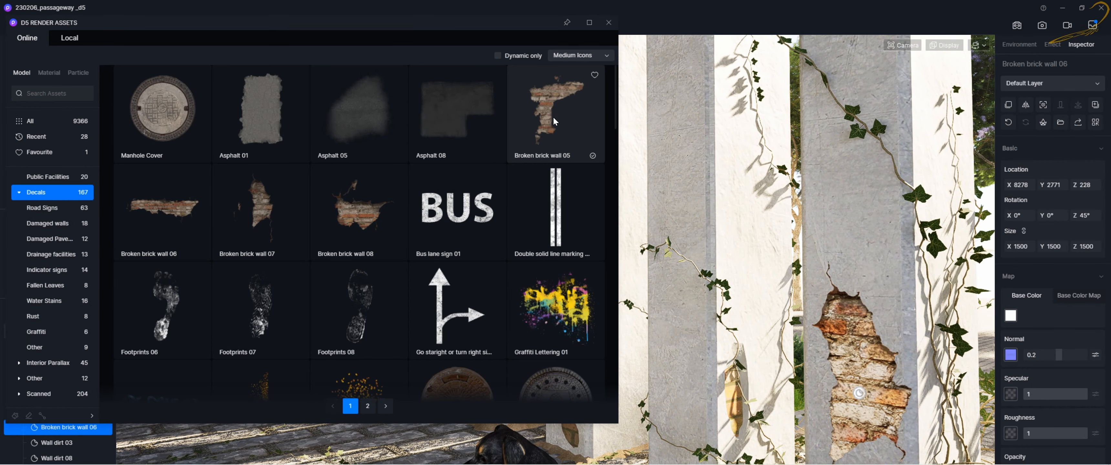
# - Find Broken brick wall 05 among the Decals and select its existing instance high on the passageway wall for a close look
pyautogui.click(553, 117)
pyautogui.scroll(-5, 696, 149)
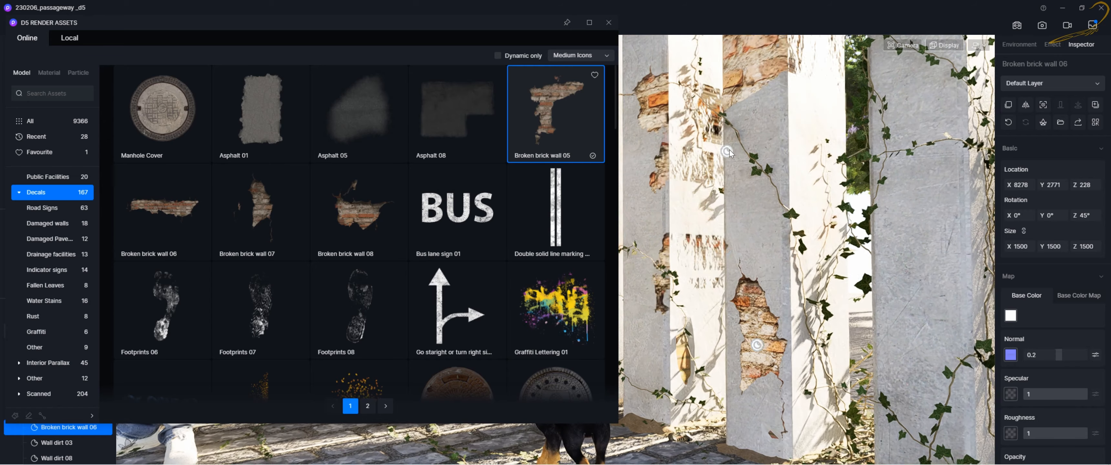
pyautogui.scroll(-5, 743, 174)
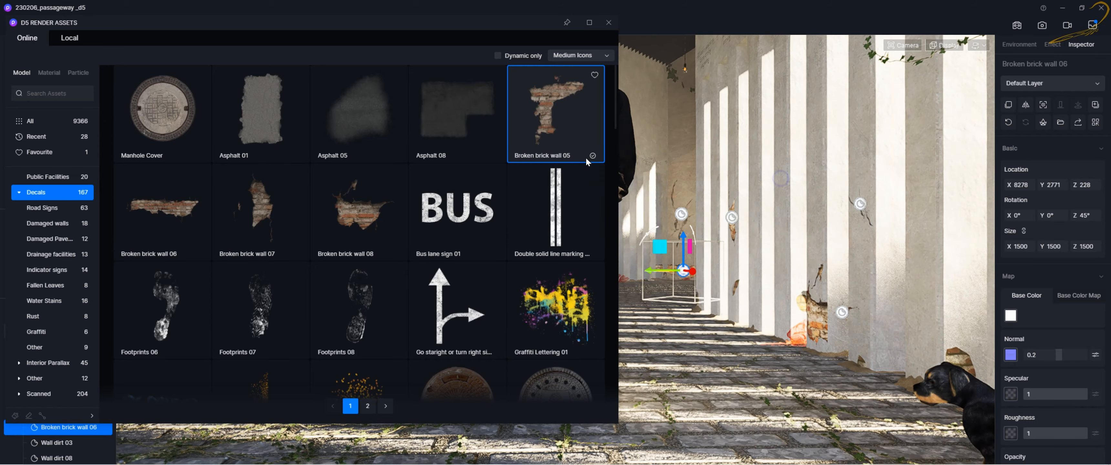
pyautogui.scroll(-5, 728, 168)
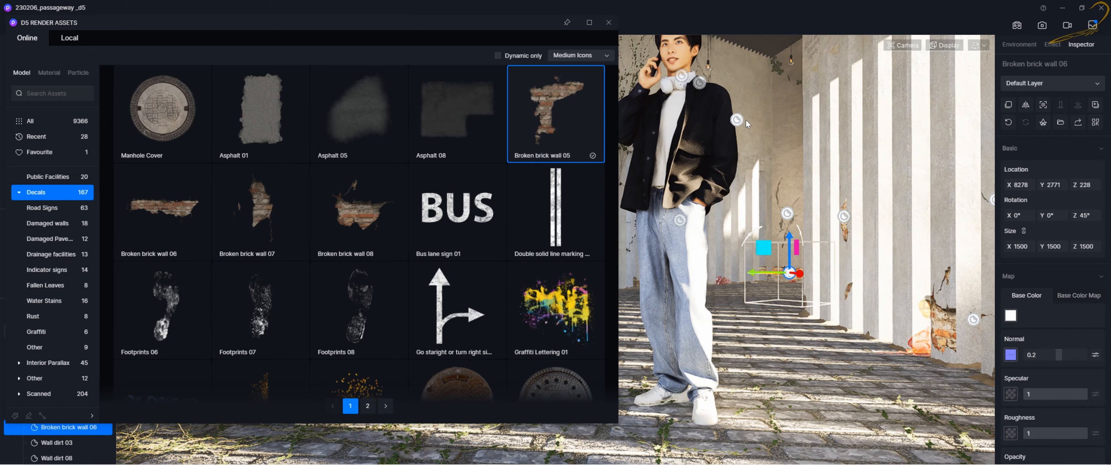
pyautogui.scroll(5, 780, 168)
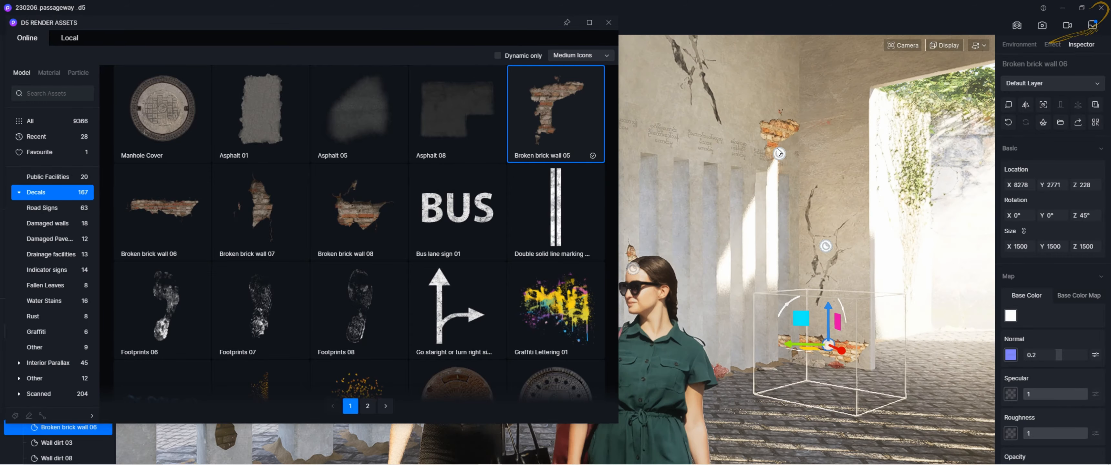
pyautogui.click(770, 80)
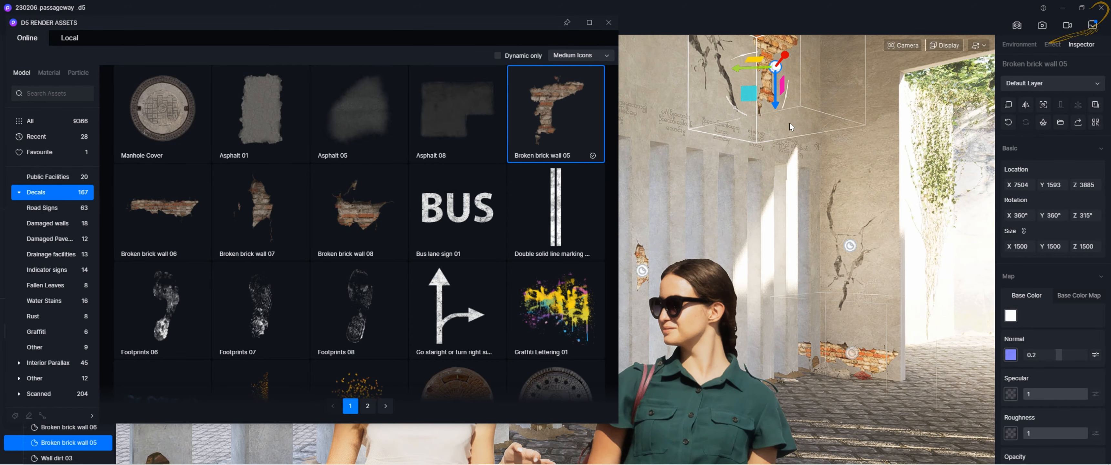
pyautogui.scroll(5, 789, 123)
pyautogui.scroll(5, 766, 181)
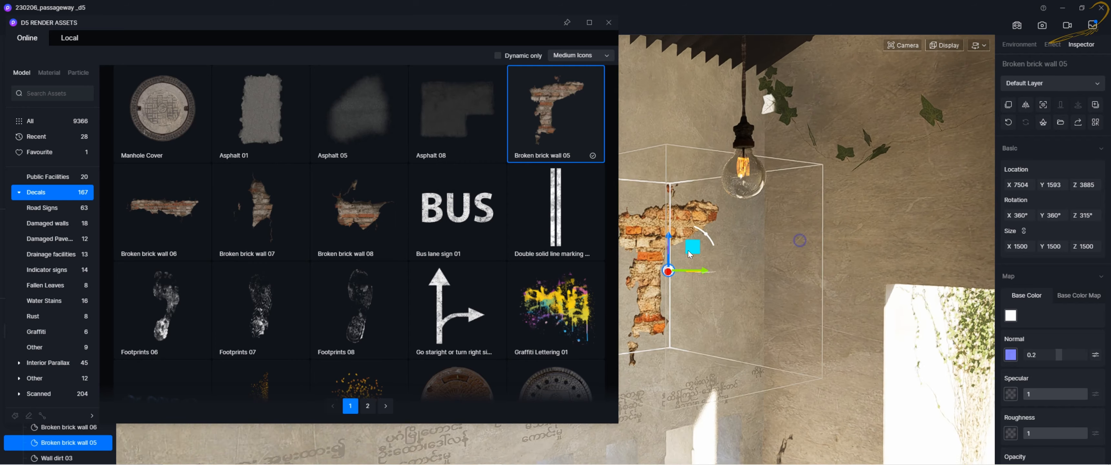
pyautogui.press('f')
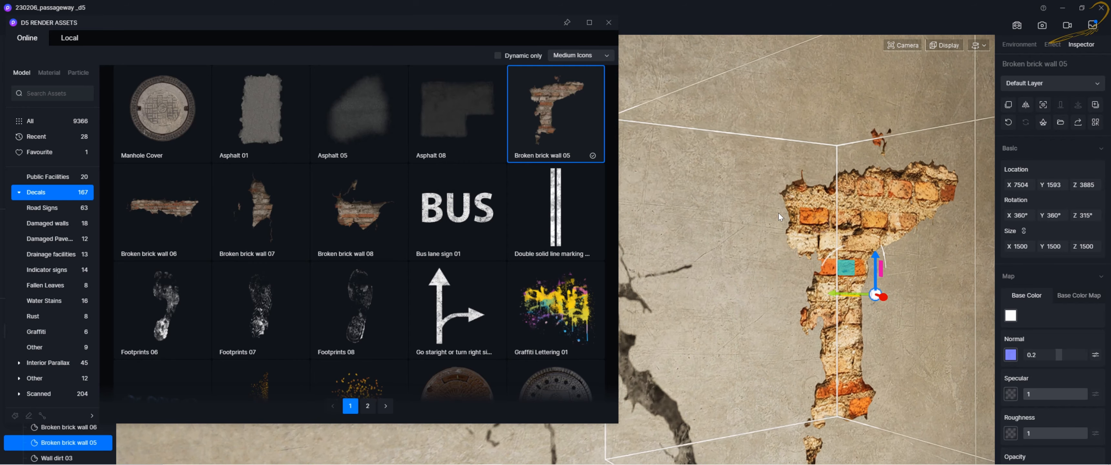
# - Leave the asset library and place a separate Broken brick wall 05 decal on the upper wall beside the large crack
pyautogui.click(609, 22)
pyautogui.scroll(-3, 686, 197)
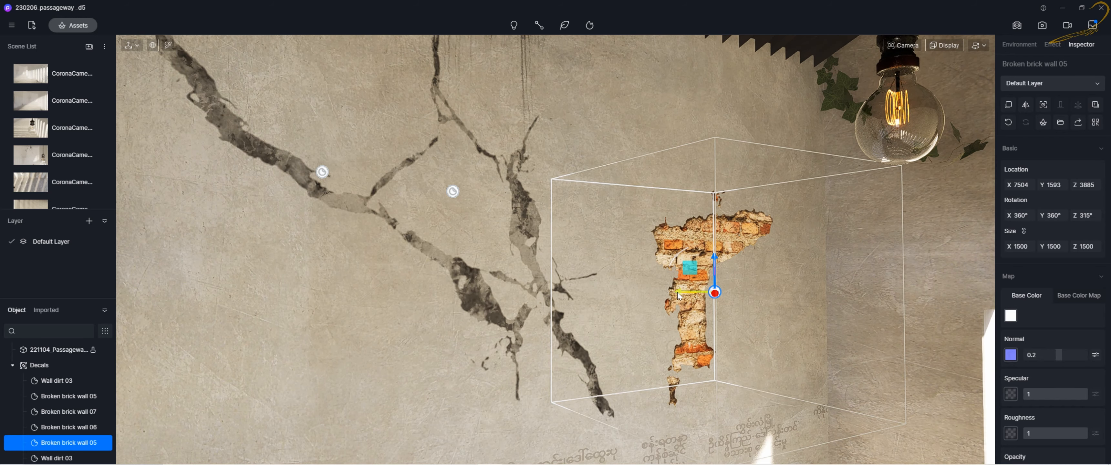
pyautogui.hotkey('ctrl', 'z')
pyautogui.scroll(3, 725, 300)
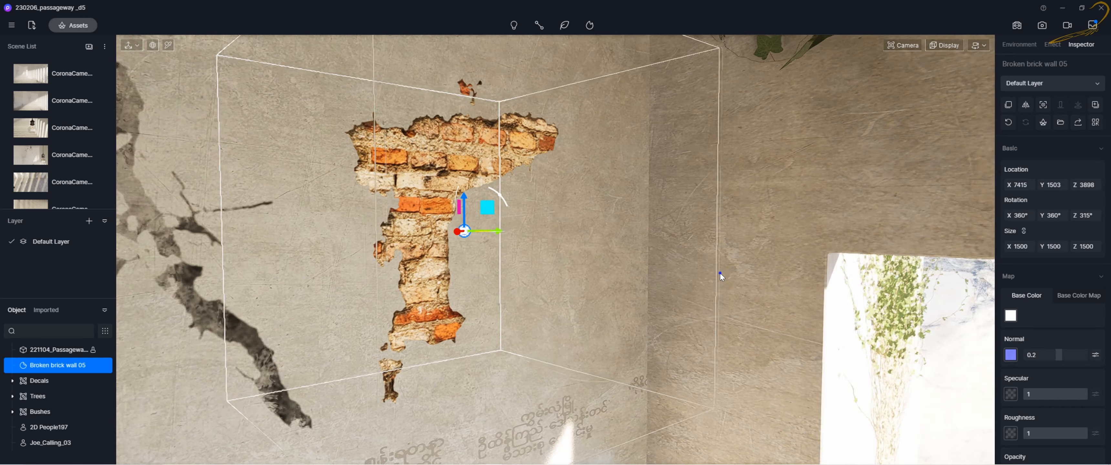
# - Try to move the Broken brick wall 05 decal along the world Y axis to about 255
pyautogui.moveTo(645, 284); pyautogui.dragTo(748, 222, button='right')
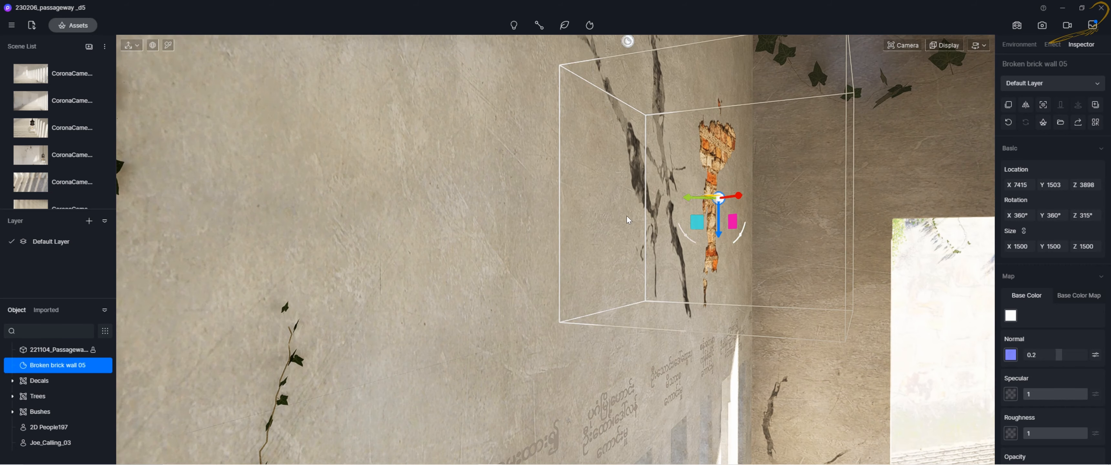
pyautogui.moveTo(628, 220); pyautogui.dragTo(759, 328, button='right')
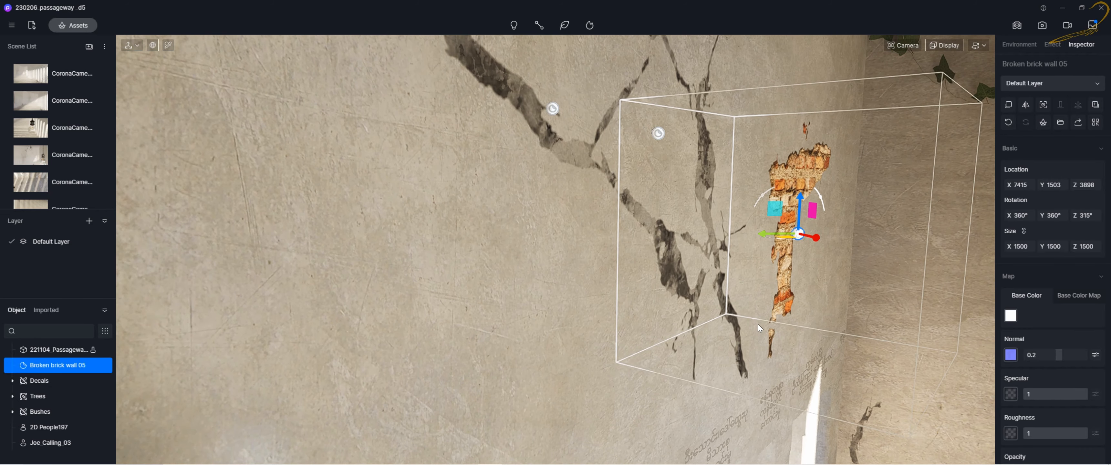
pyautogui.press('d')
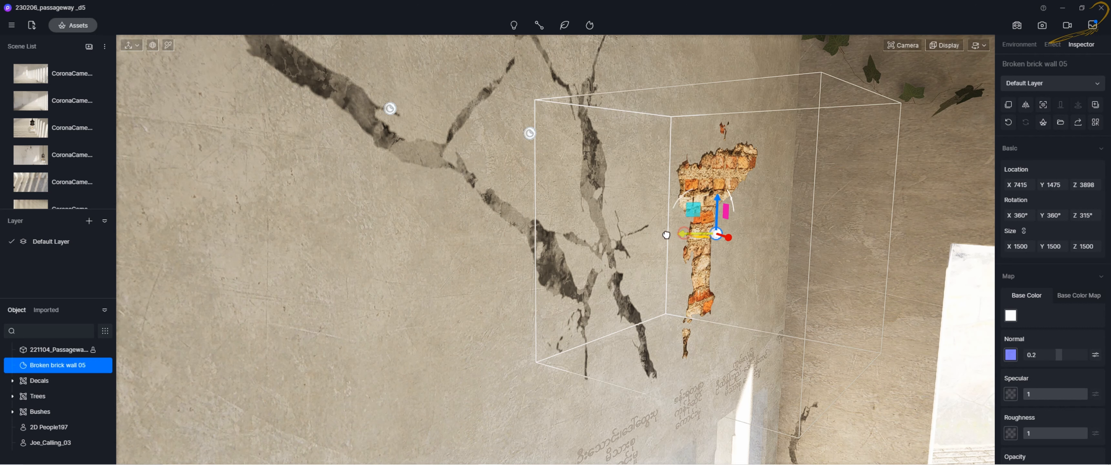
pyautogui.moveTo(666, 235); pyautogui.dragTo(468, 248)
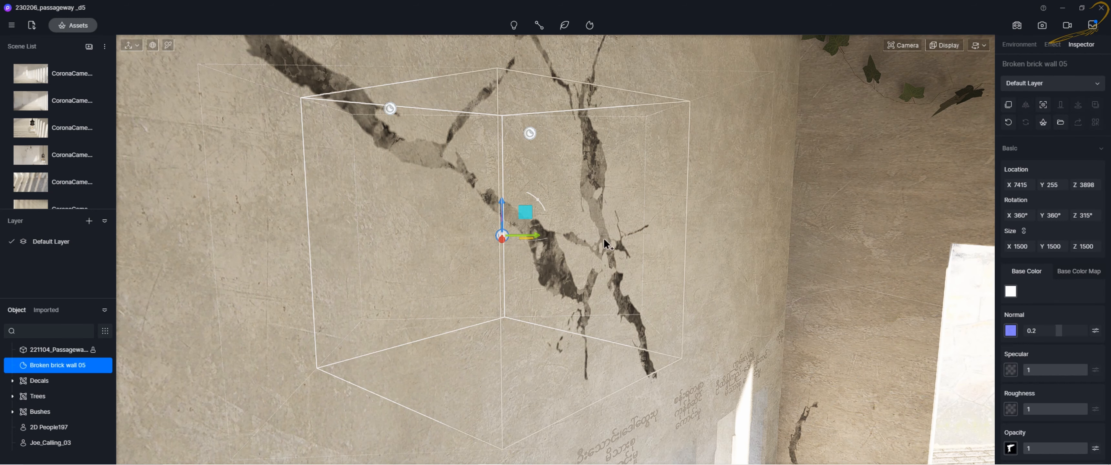
pyautogui.click(732, 232)
pyautogui.scroll(3, 711, 259)
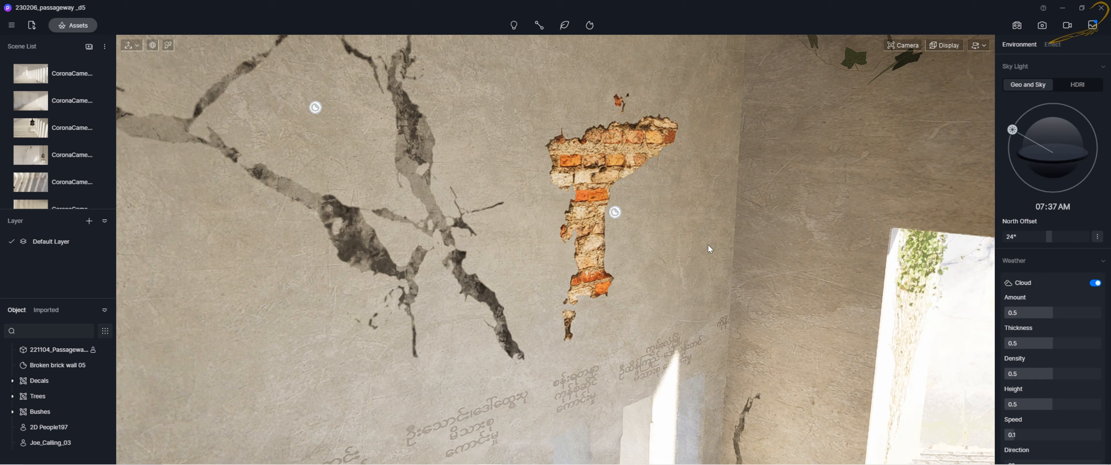
# - Switch the Broken brick wall 05 decal's gizmo to local axes and slide it along the wall to about X 6055, Y 143
pyautogui.click(612, 212)
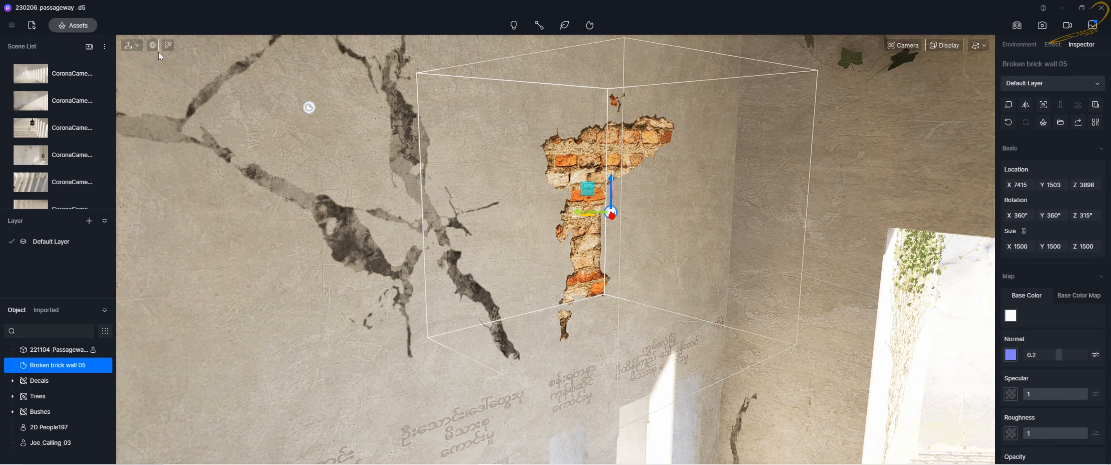
pyautogui.click(152, 46)
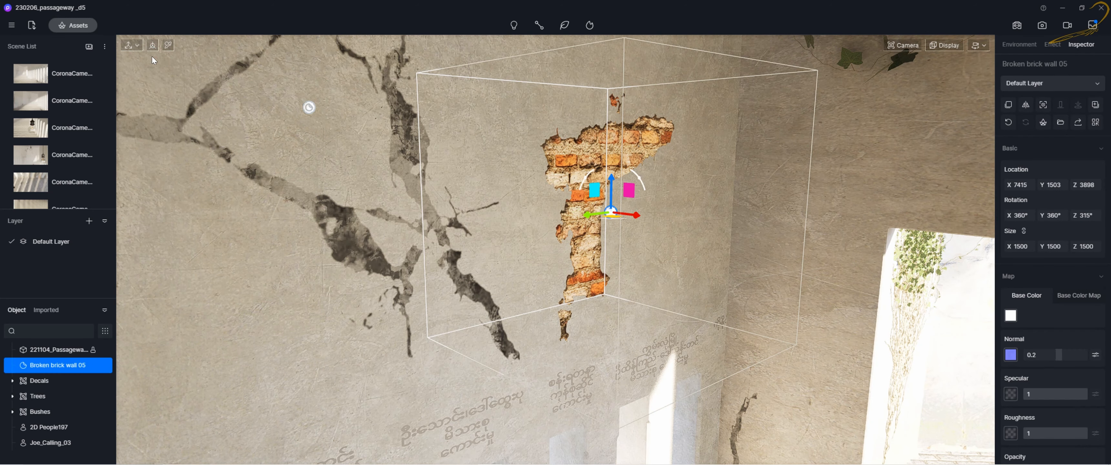
pyautogui.moveTo(692, 237); pyautogui.dragTo(629, 236, button='right')
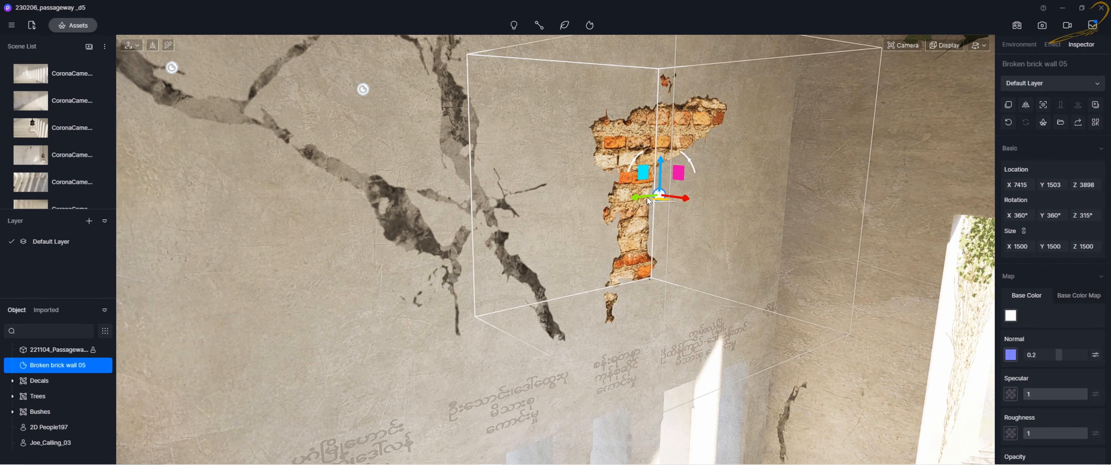
pyautogui.moveTo(642, 201); pyautogui.dragTo(248, 252)
pyautogui.scroll(-10, 488, 231)
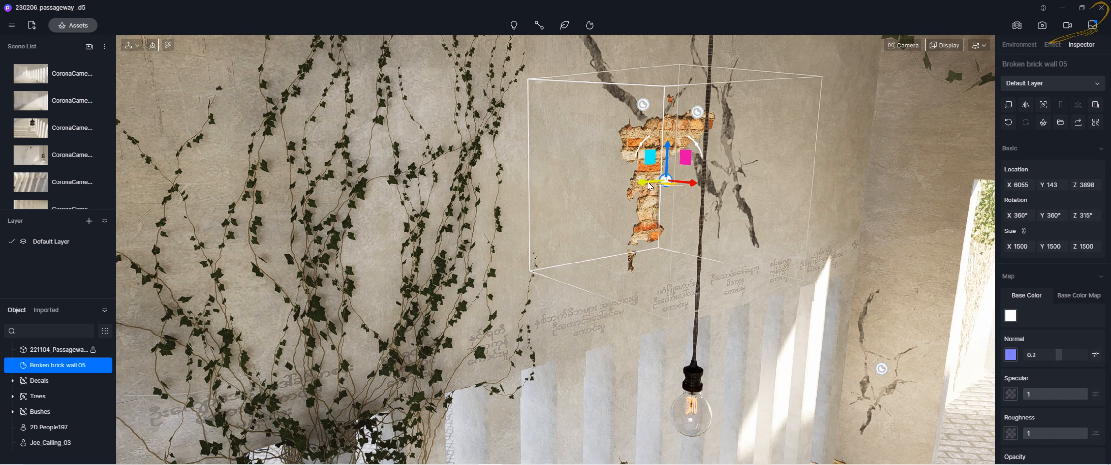
# - Slide the Broken brick wall 05 decal along the wall past the large crack to about X 7307, Y 1396
pyautogui.moveTo(649, 185); pyautogui.dragTo(545, 201)
pyautogui.moveTo(676, 204); pyautogui.dragTo(550, 205, button='right')
pyautogui.scroll(-6, 529, 257)
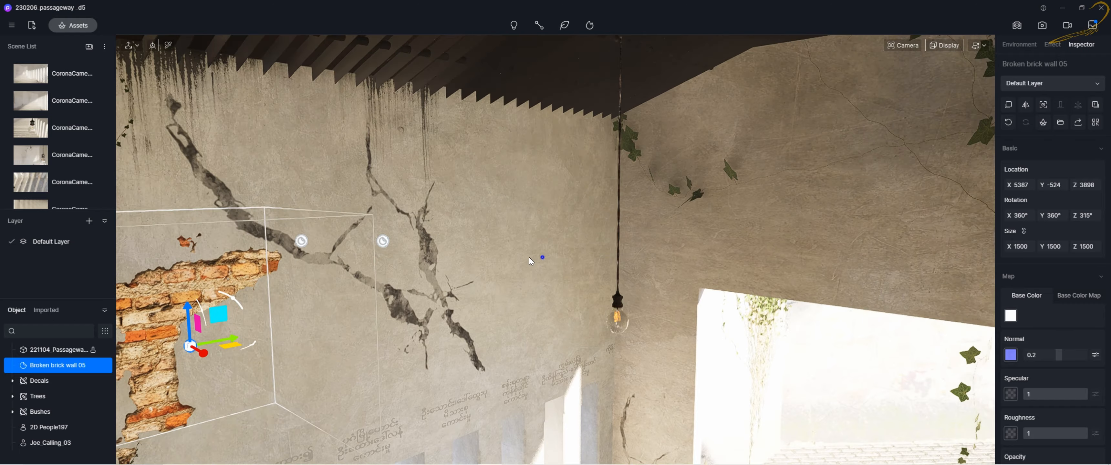
pyautogui.moveTo(394, 351); pyautogui.dragTo(742, 293)
pyautogui.scroll(5, 780, 305)
pyautogui.press('f')
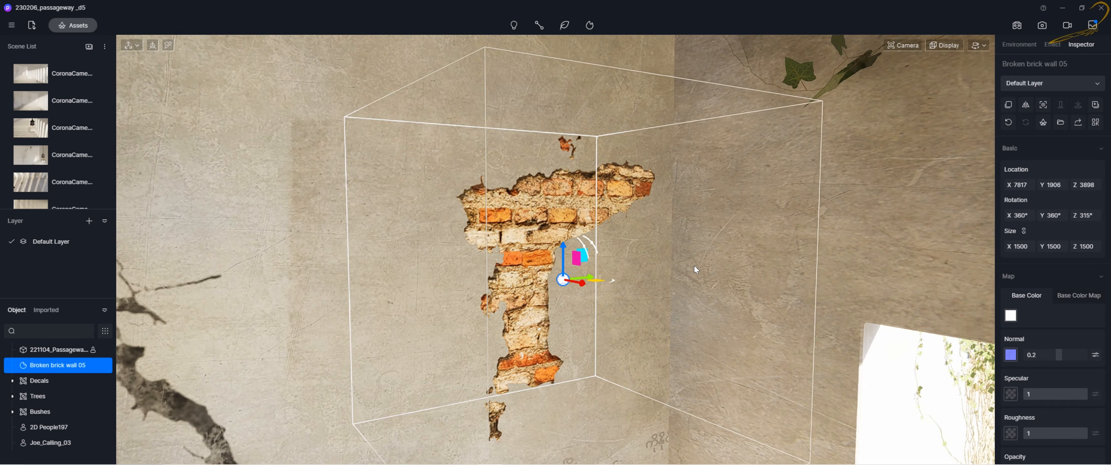
pyautogui.moveTo(694, 266); pyautogui.dragTo(764, 298, button='right')
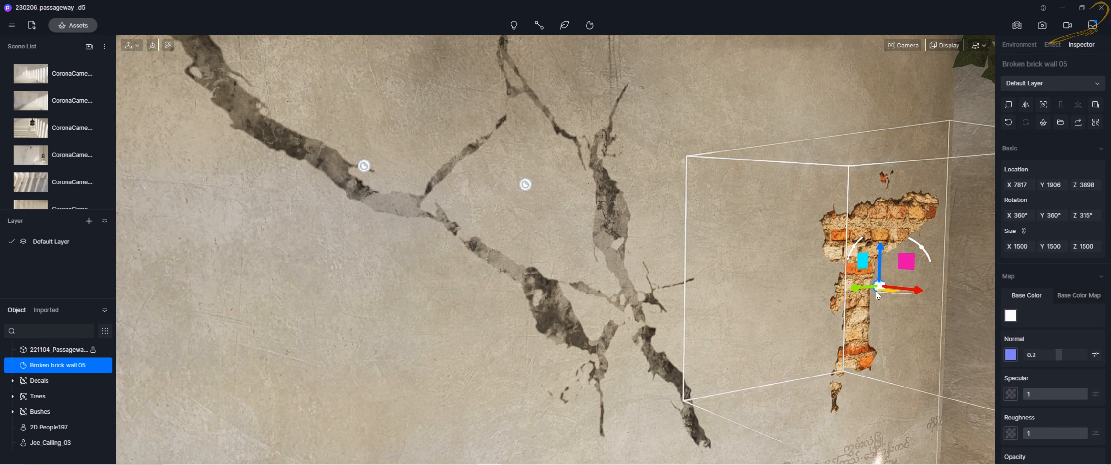
pyautogui.moveTo(871, 292); pyautogui.dragTo(768, 295)
# - Place the Manhole Cover decal from the asset library on the sunlit paving in front of the walking women, then leave the library
pyautogui.scroll(-10, 768, 294)
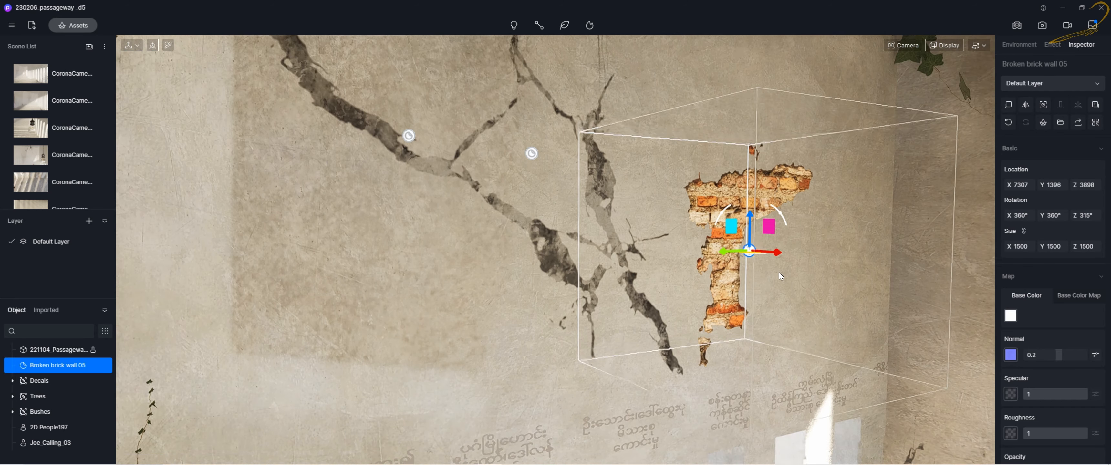
pyautogui.scroll(-10, 833, 318)
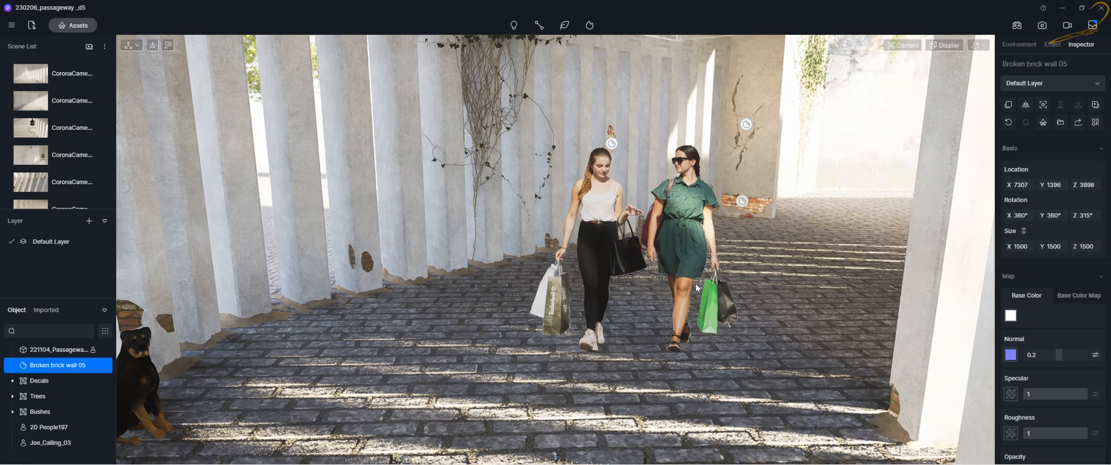
pyautogui.moveTo(695, 283); pyautogui.dragTo(666, 326, button='right')
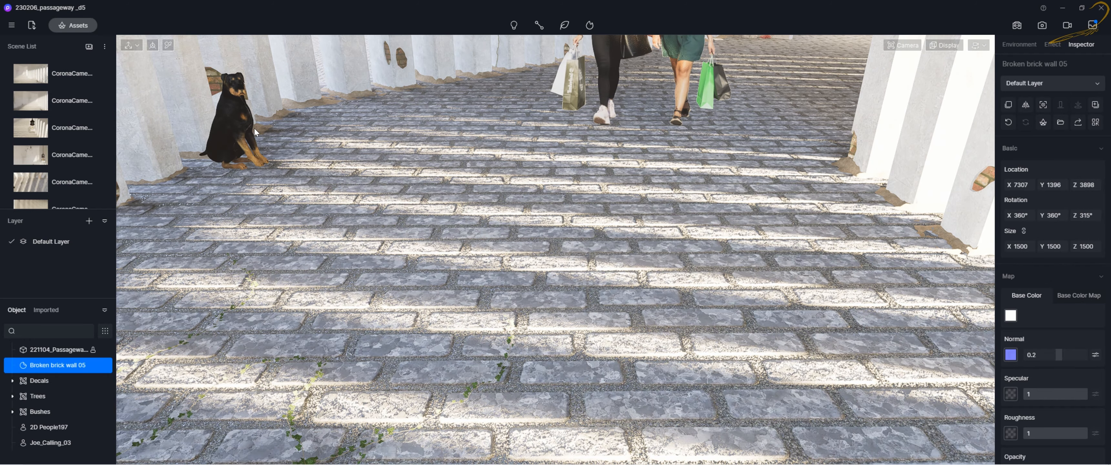
pyautogui.hotkey('ctrl', 'shift', 'a')
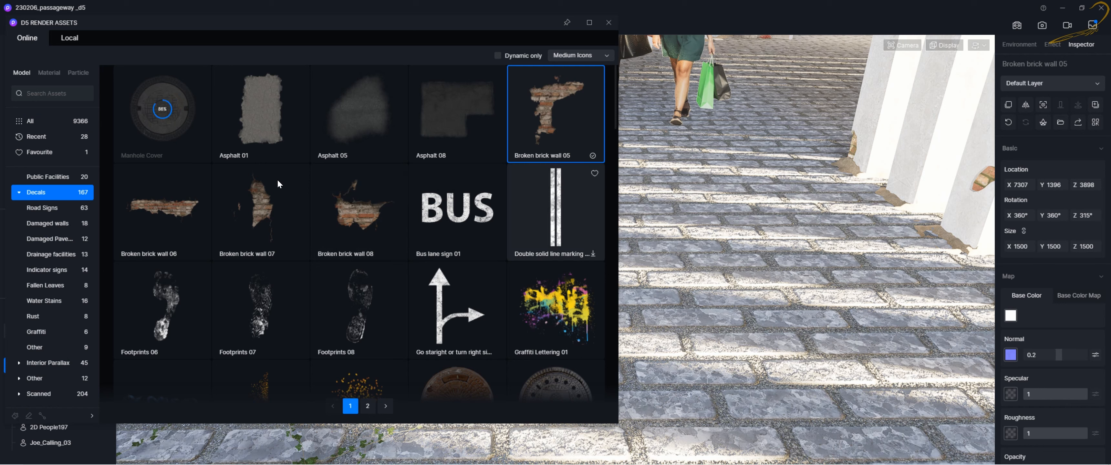
pyautogui.click(177, 127)
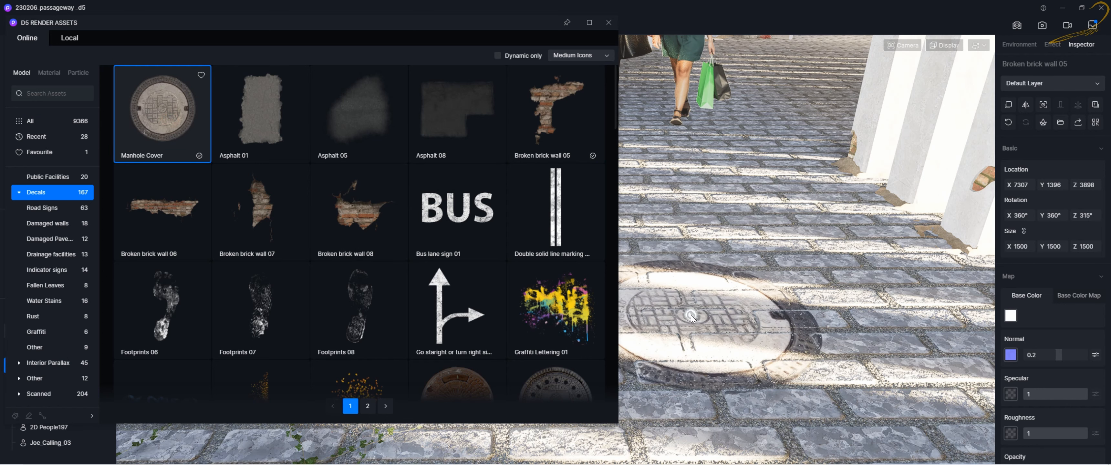
pyautogui.click(692, 319)
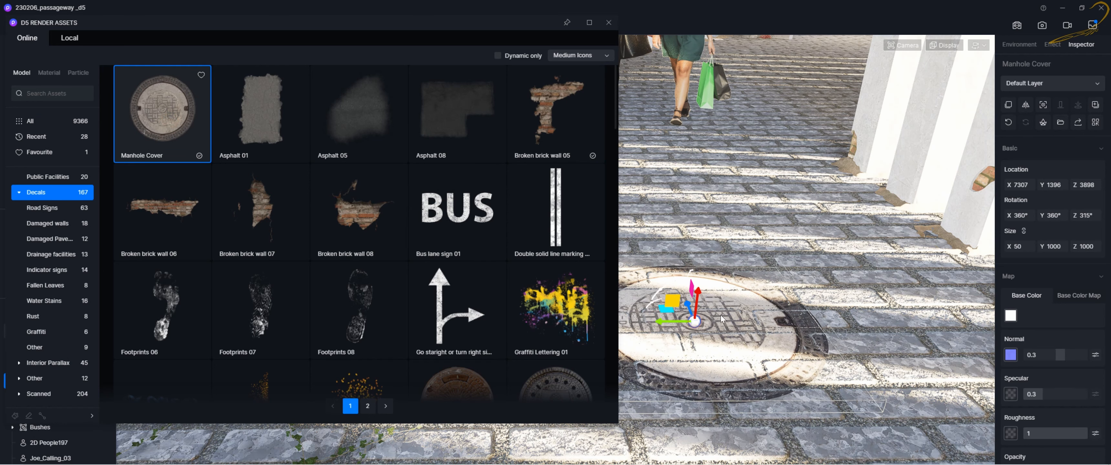
pyautogui.click(608, 23)
# - Select the Manhole Cover decal on the paving and slide it sideways to about Y -820
pyautogui.scroll(5, 734, 361)
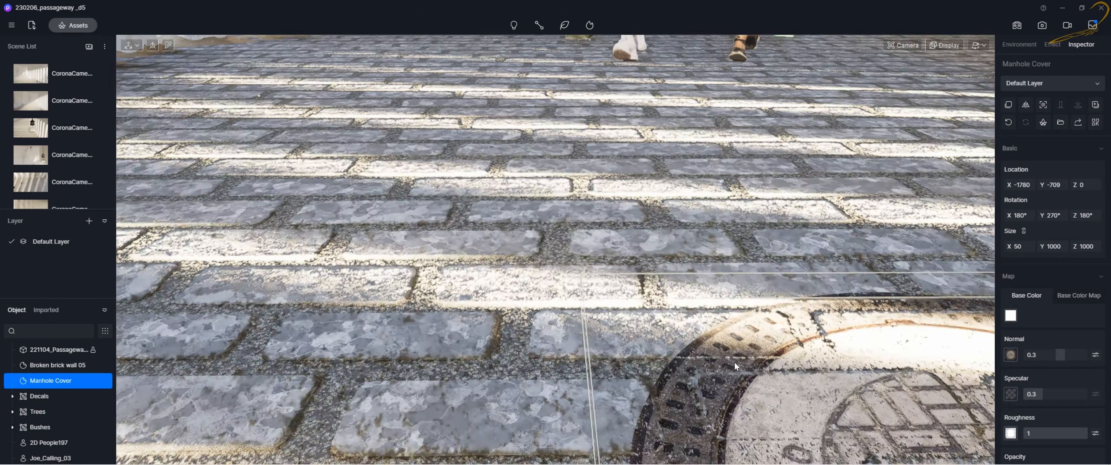
pyautogui.scroll(-5, 734, 361)
pyautogui.scroll(4, 800, 234)
pyautogui.press('Escape')
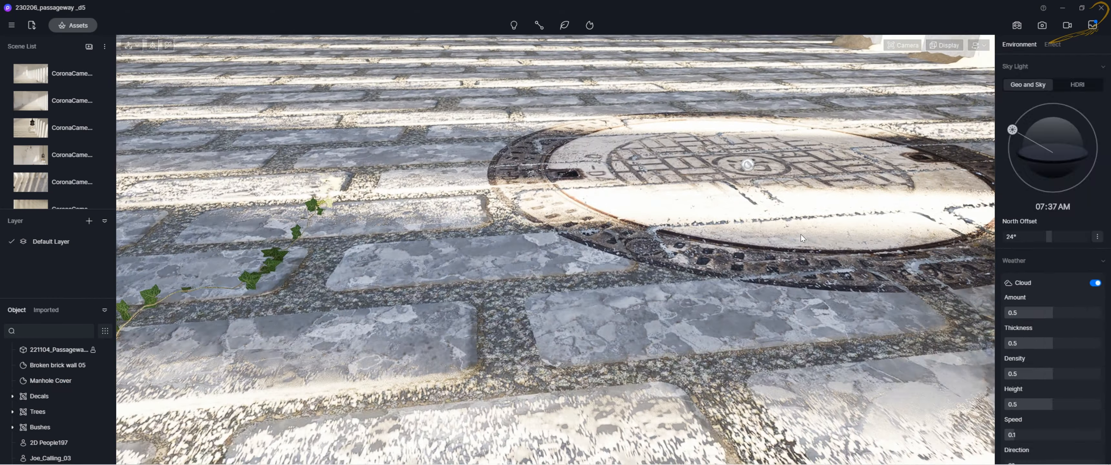
pyautogui.moveTo(801, 234); pyautogui.dragTo(568, 277, button='right')
pyautogui.click(572, 271)
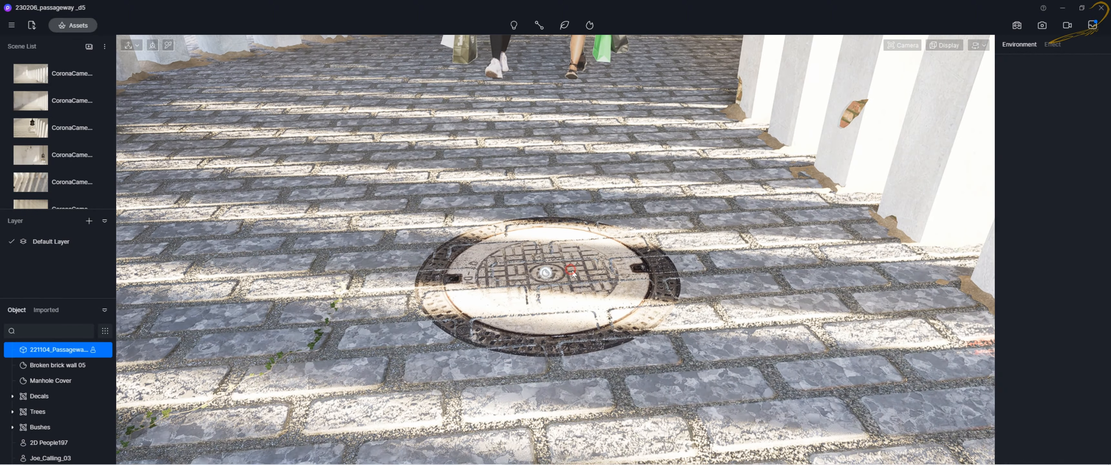
pyautogui.click(546, 276)
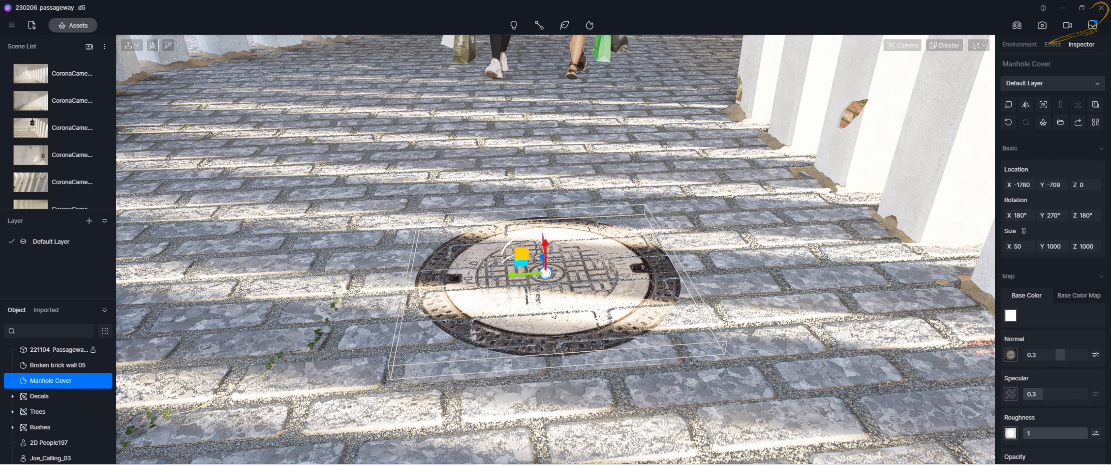
pyautogui.moveTo(524, 275); pyautogui.dragTo(716, 307)
pyautogui.moveTo(716, 307); pyautogui.dragTo(610, 317, button='middle')
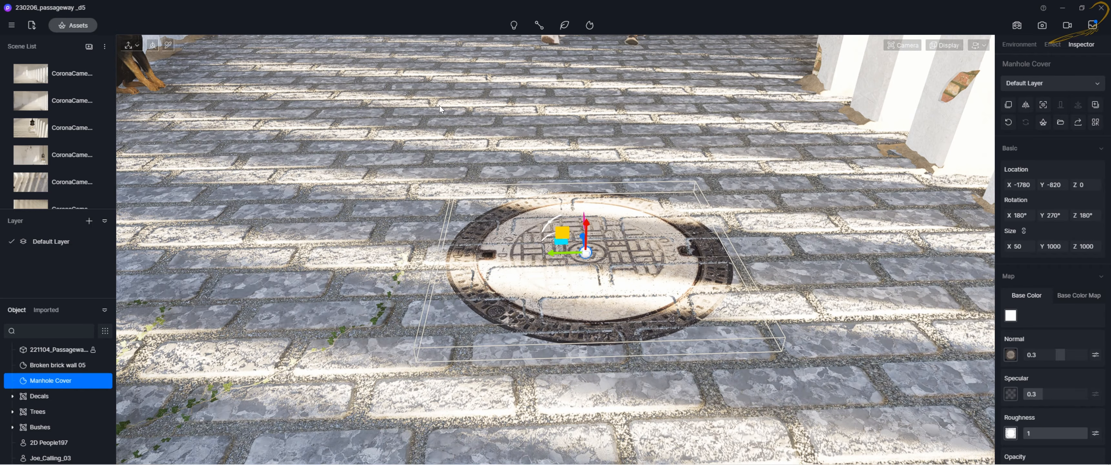
# - Find Road cracks 04 among the Decals, place it over the manhole cover, and leave the asset library
pyautogui.press('a')
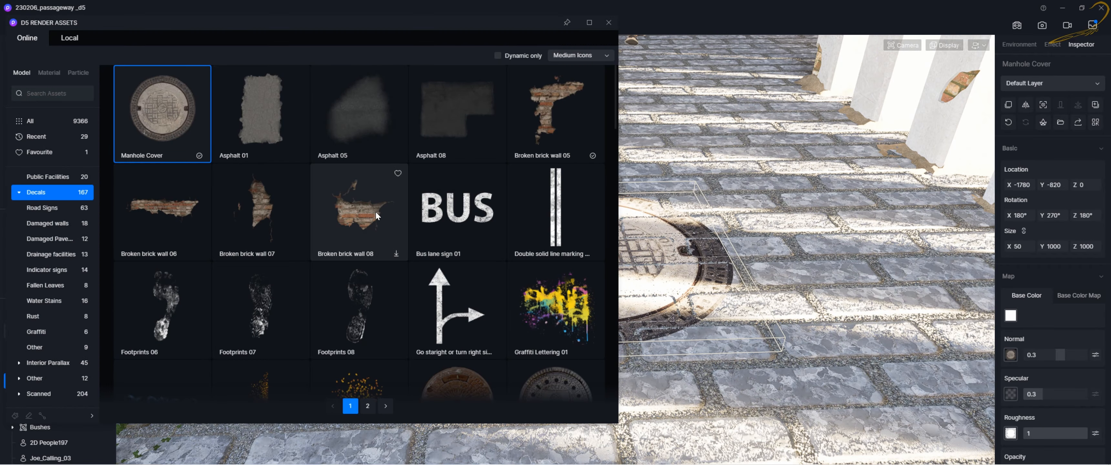
pyautogui.scroll(-4, 374, 206)
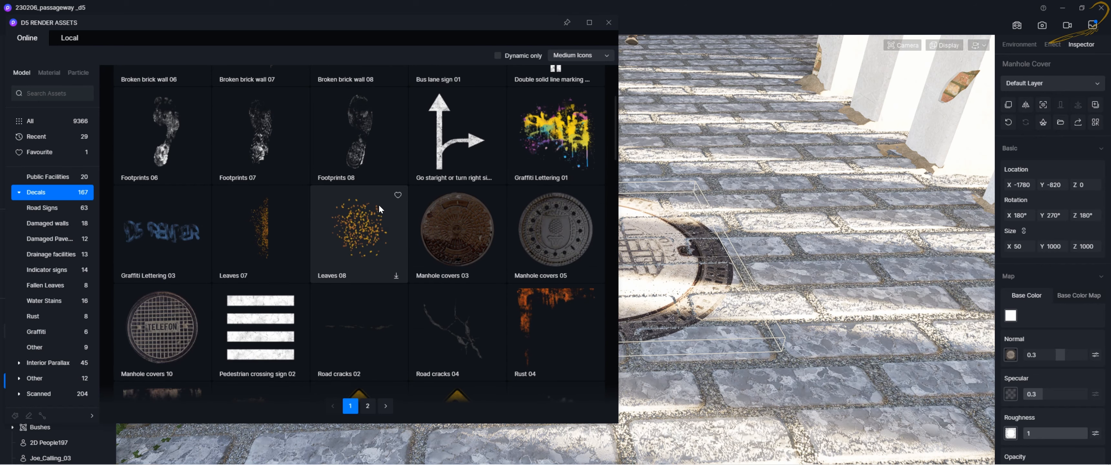
pyautogui.scroll(-1, 471, 248)
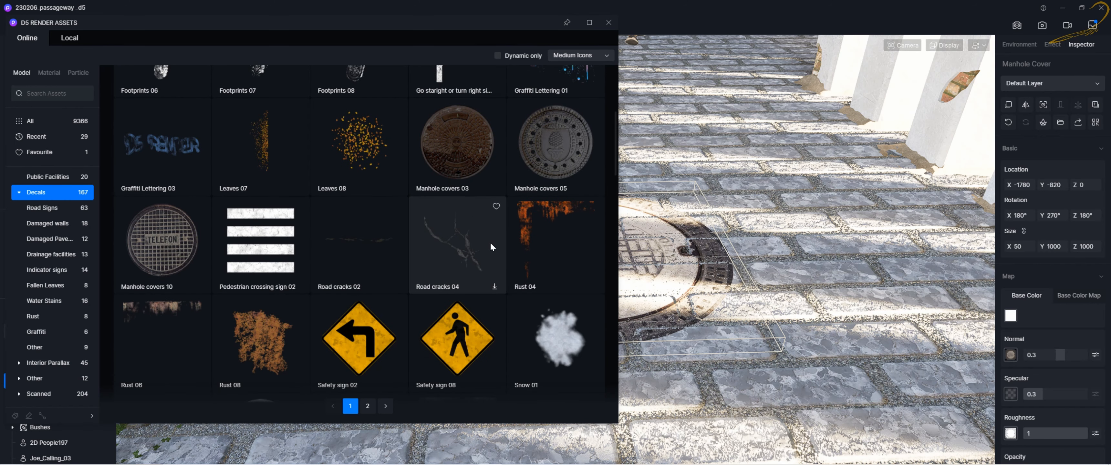
pyautogui.scroll(1, 472, 270)
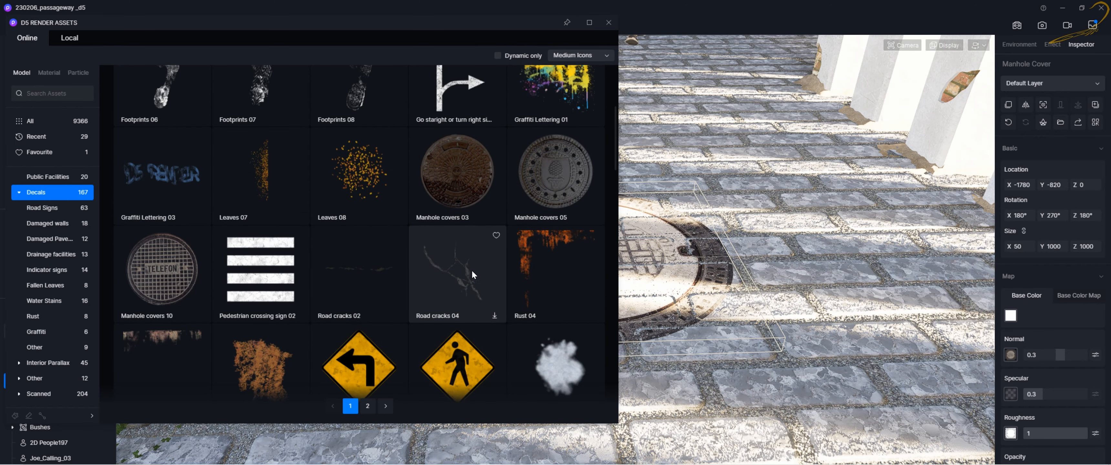
pyautogui.click(455, 279)
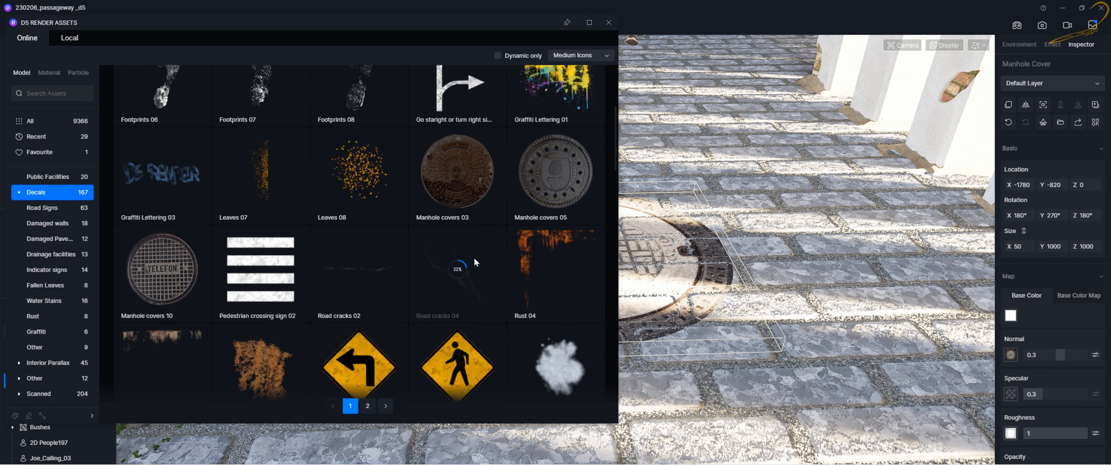
pyautogui.click(649, 250)
pyautogui.click(609, 22)
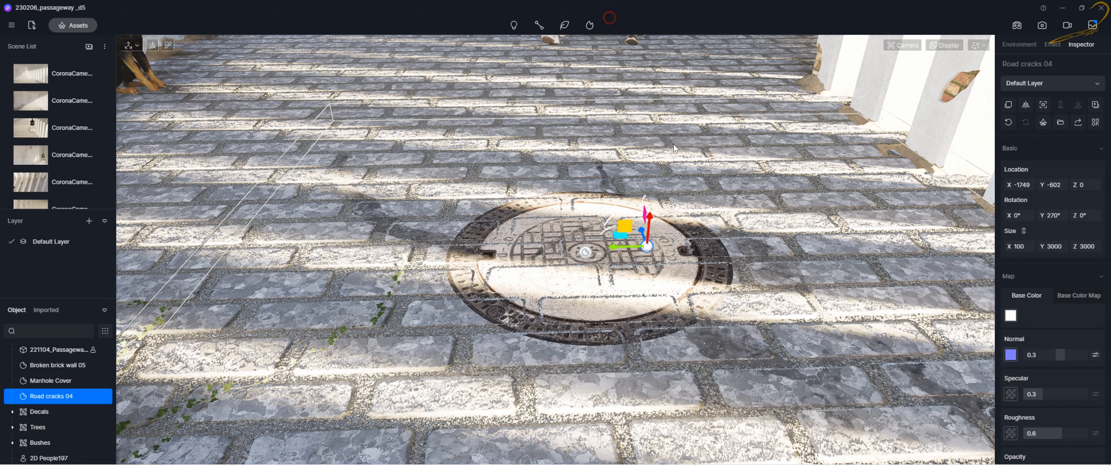
# - Move the Road cracks 04 decal across the paving to about X -1430, Y -1087 so it overlaps the manhole cover
pyautogui.moveTo(674, 145); pyautogui.dragTo(724, 264, button='right')
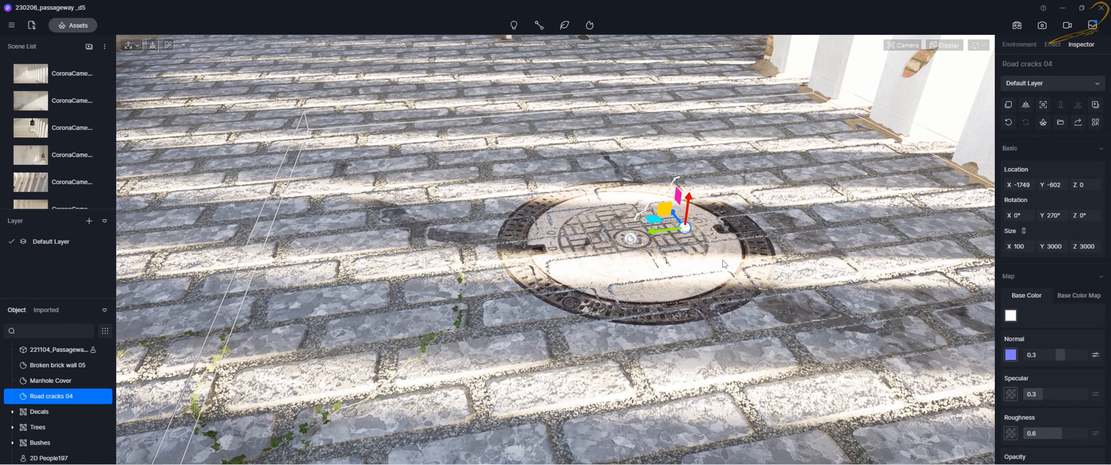
pyautogui.moveTo(654, 219); pyautogui.dragTo(513, 192)
pyautogui.moveTo(598, 233); pyautogui.dragTo(628, 272, button='middle')
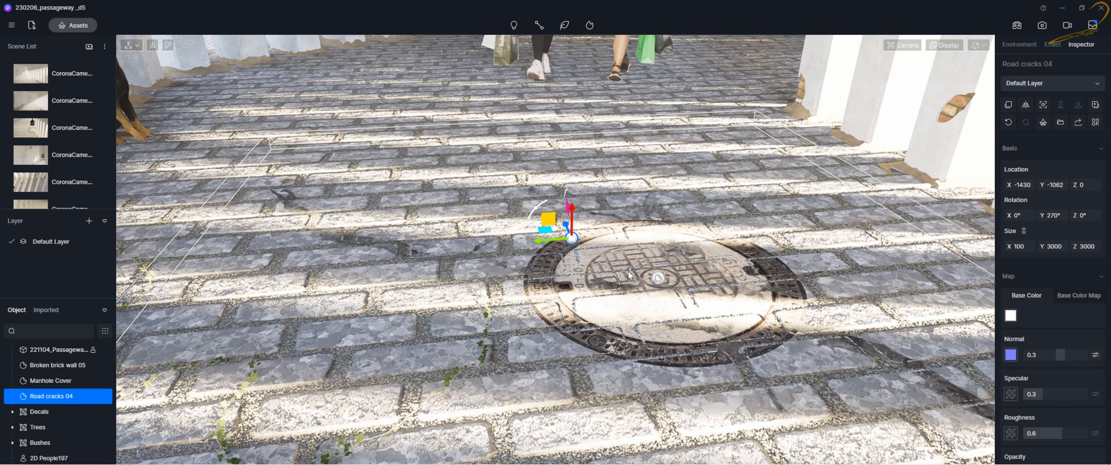
pyautogui.scroll(5, 586, 297)
pyautogui.scroll(-3, 586, 297)
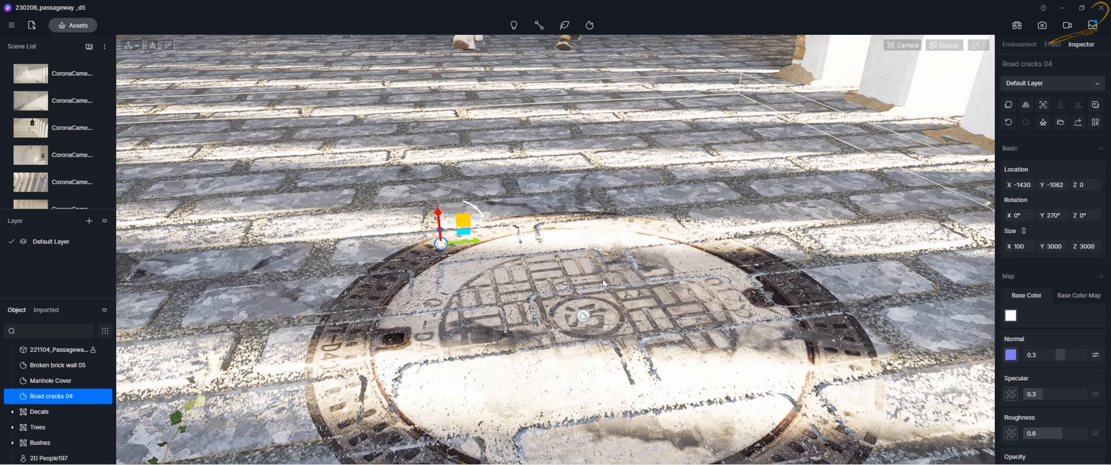
pyautogui.scroll(-3, 603, 280)
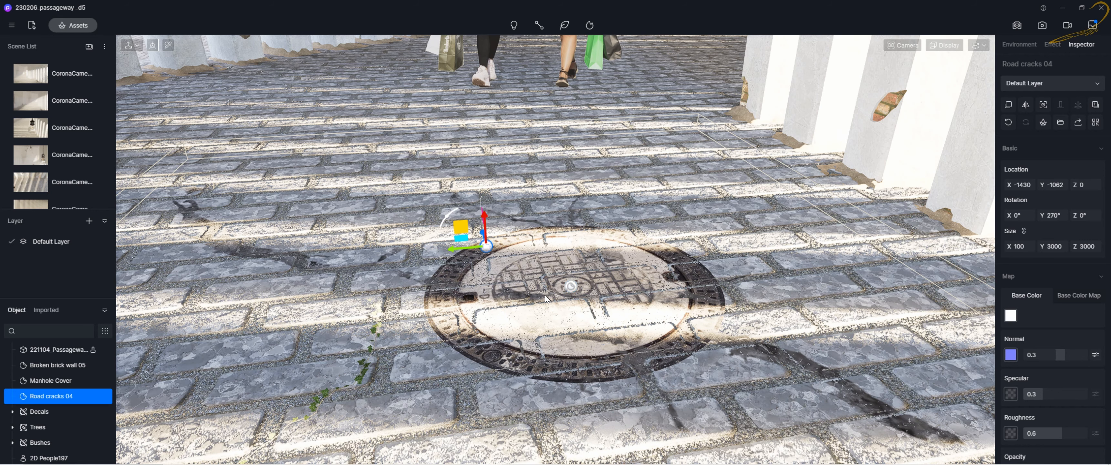
pyautogui.moveTo(567, 292); pyautogui.dragTo(565, 292)
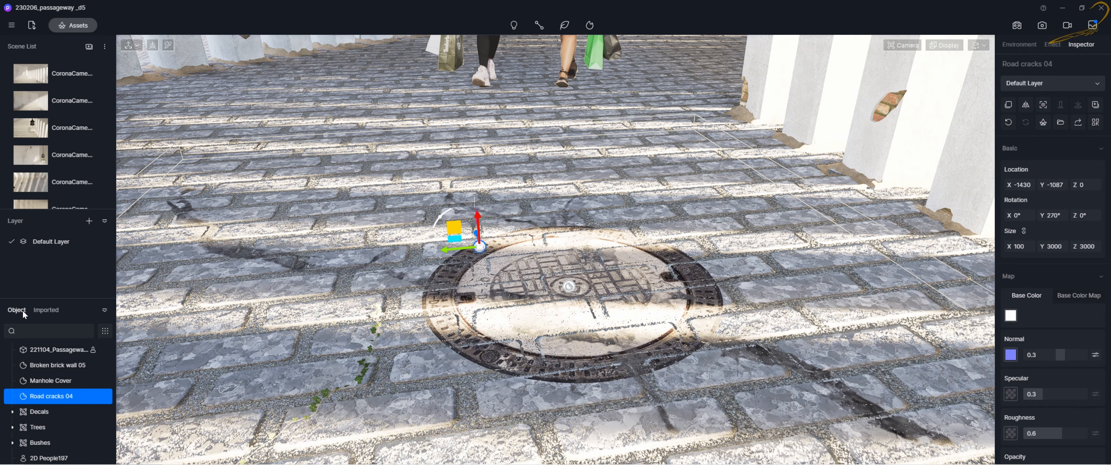
# - Send the Road cracks 04 decal to the back and inspect its overlap with the manhole cover
pyautogui.rightClick(48, 397)
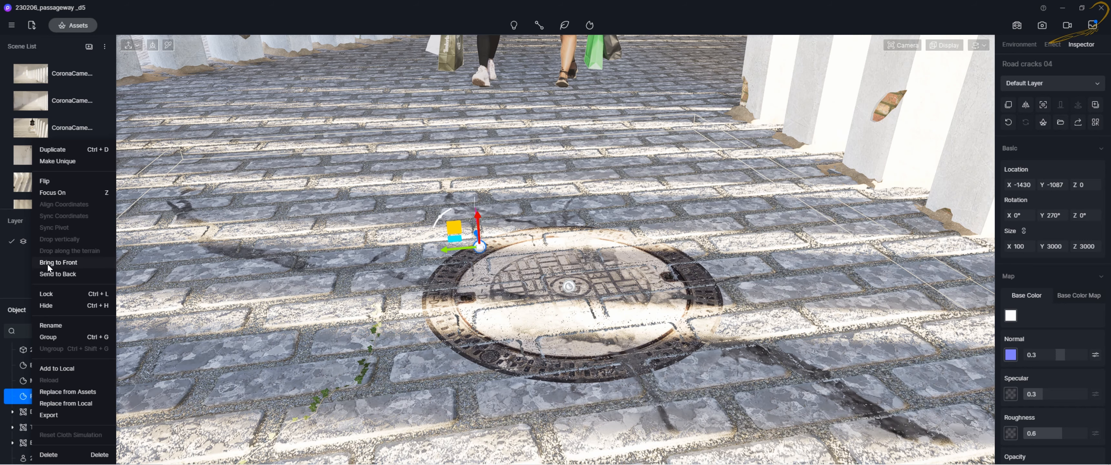
pyautogui.click(66, 275)
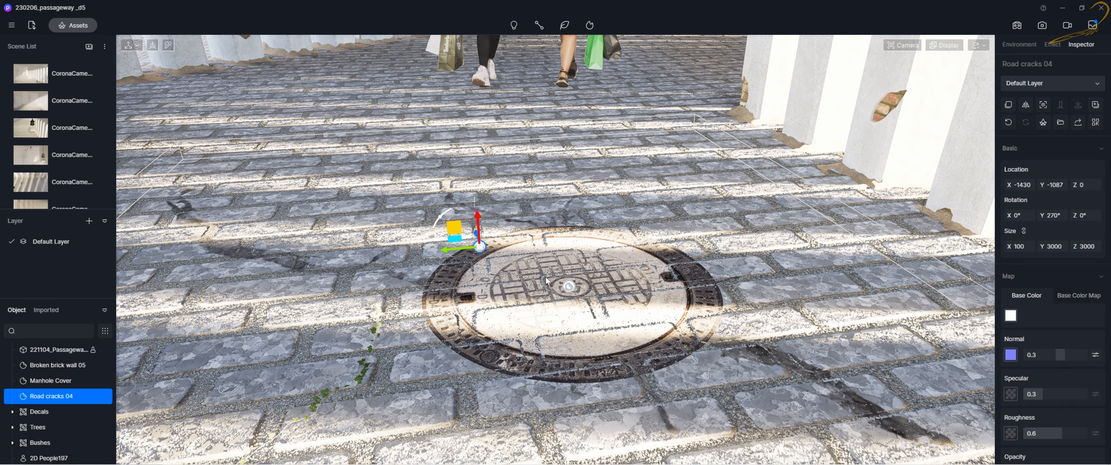
pyautogui.moveTo(547, 281); pyautogui.dragTo(533, 271, button='right')
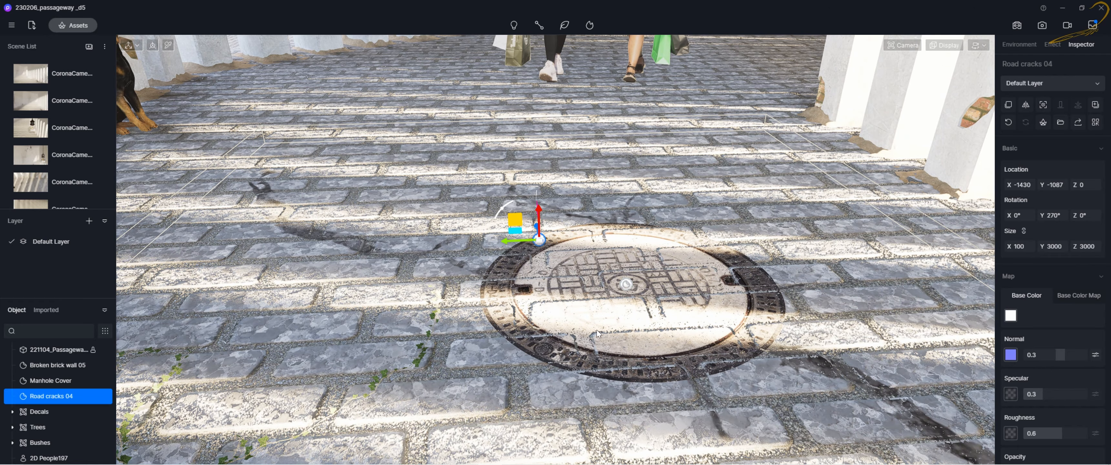
pyautogui.moveTo(598, 333); pyautogui.dragTo(603, 342, button='right')
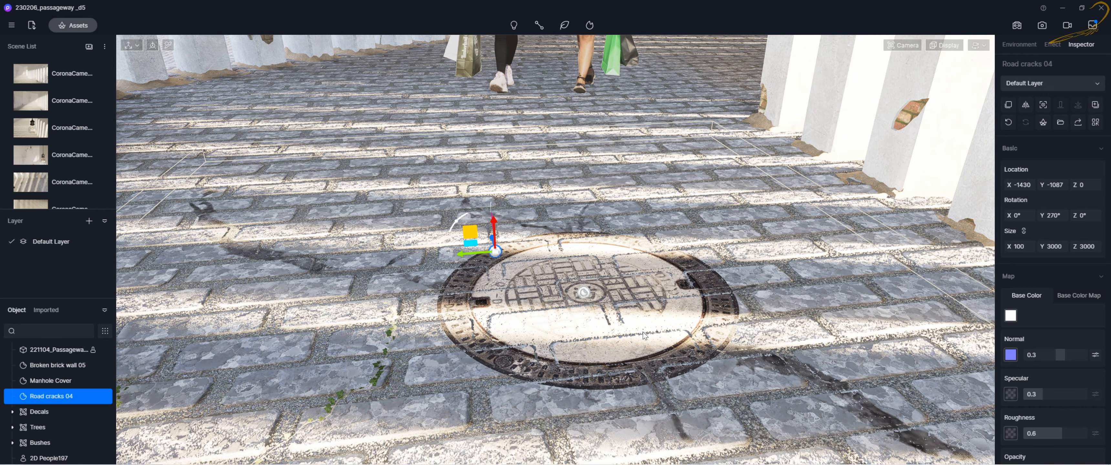
pyautogui.scroll(-6, 639, 314)
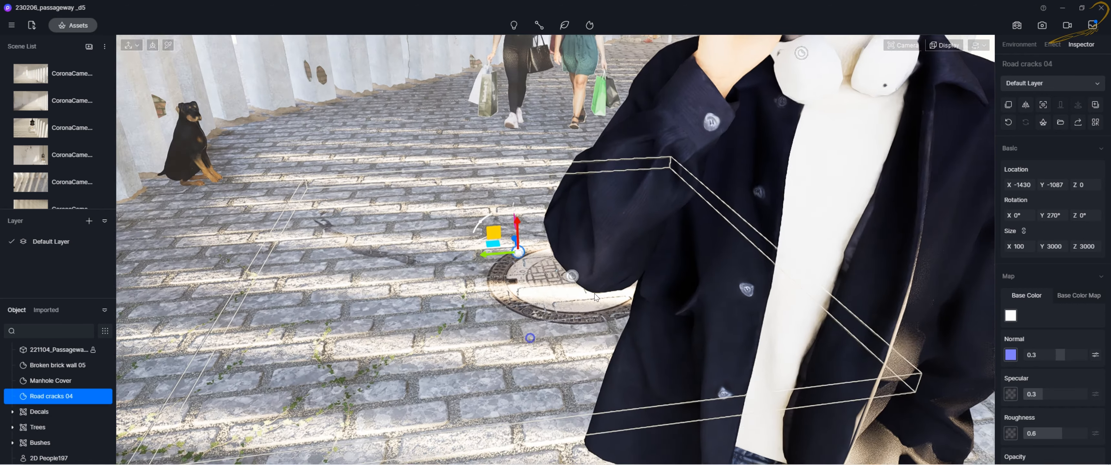
pyautogui.scroll(6, 571, 281)
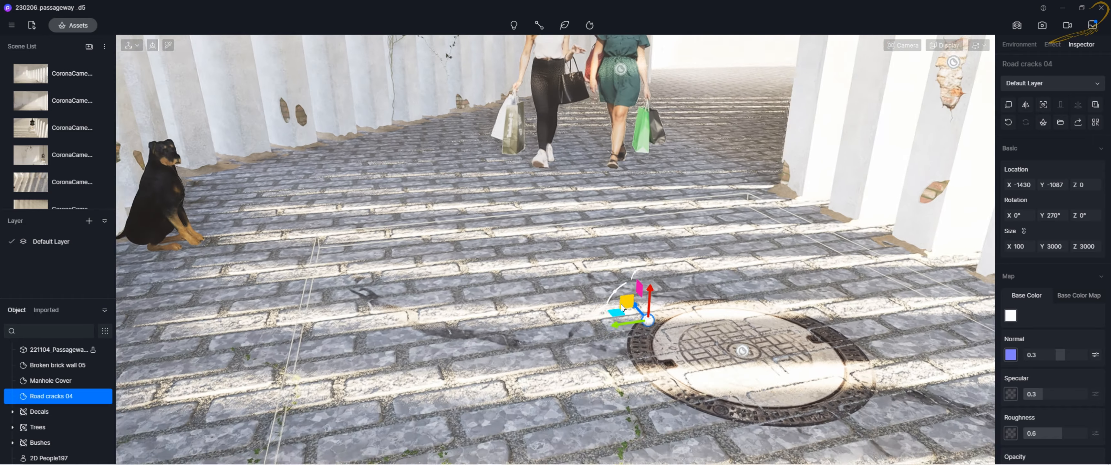
pyautogui.press('d')
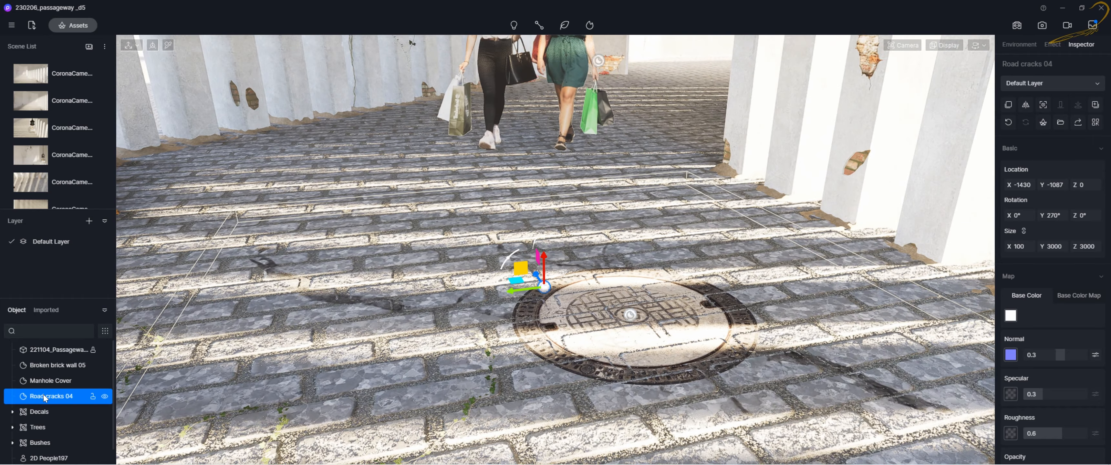
# - Bring the Road cracks 04 decal to the front of the overlapping decals
pyautogui.rightClick(45, 396)
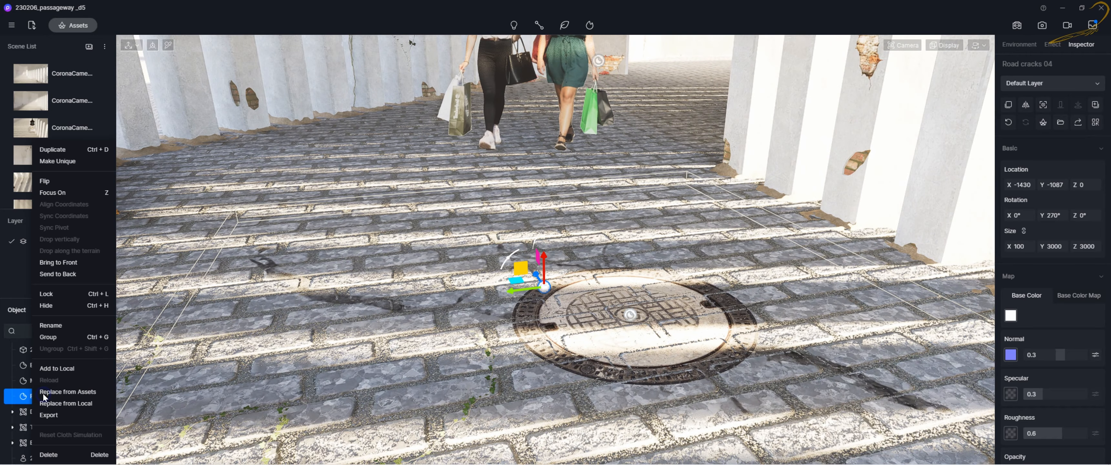
pyautogui.click(59, 263)
# - Select the Footprints 02 decal beside the manhole cover and examine it up close on the paving
pyautogui.click(48, 381)
pyautogui.scroll(3, 643, 434)
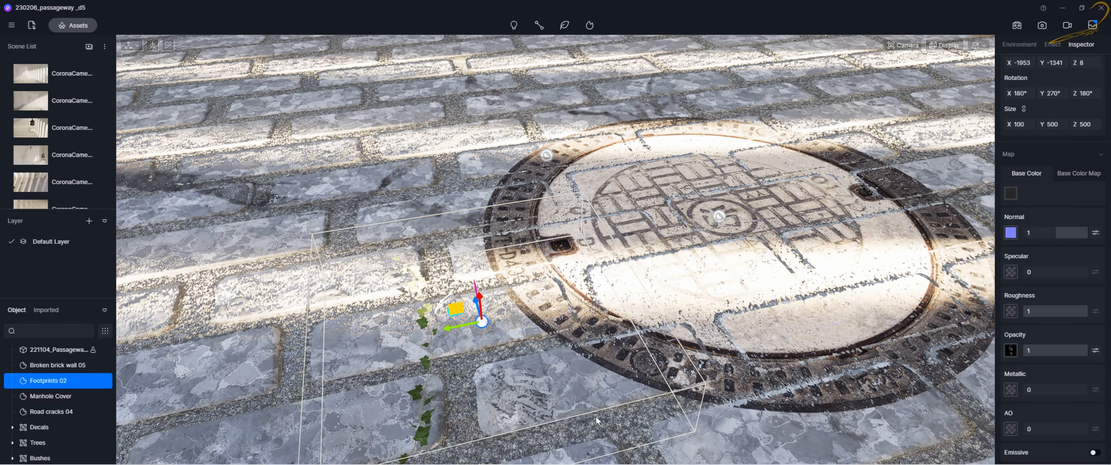
pyautogui.scroll(1, 547, 417)
pyautogui.scroll(5, 547, 416)
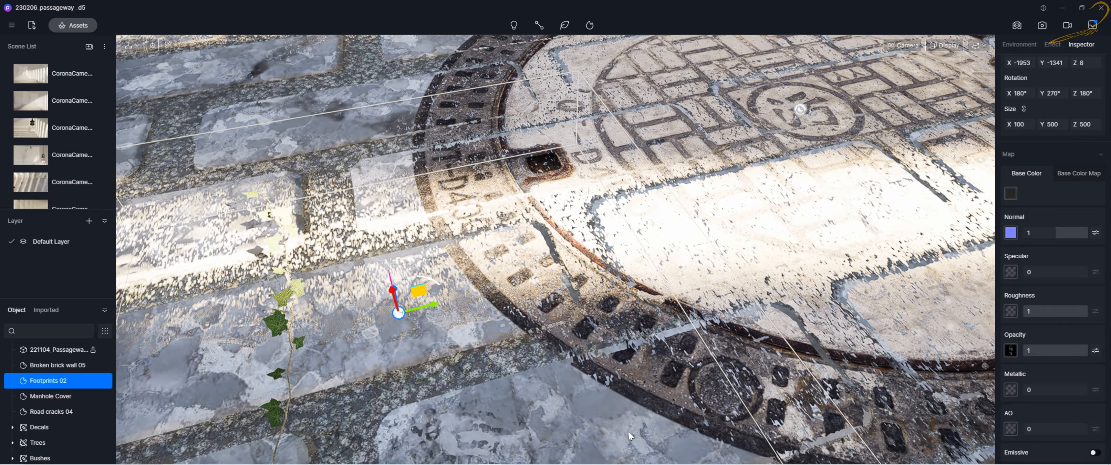
# - Open the online model library and look through the Interior Parallax category with the passageway in view
pyautogui.scroll(-5, 616, 416)
pyautogui.scroll(2, 581, 384)
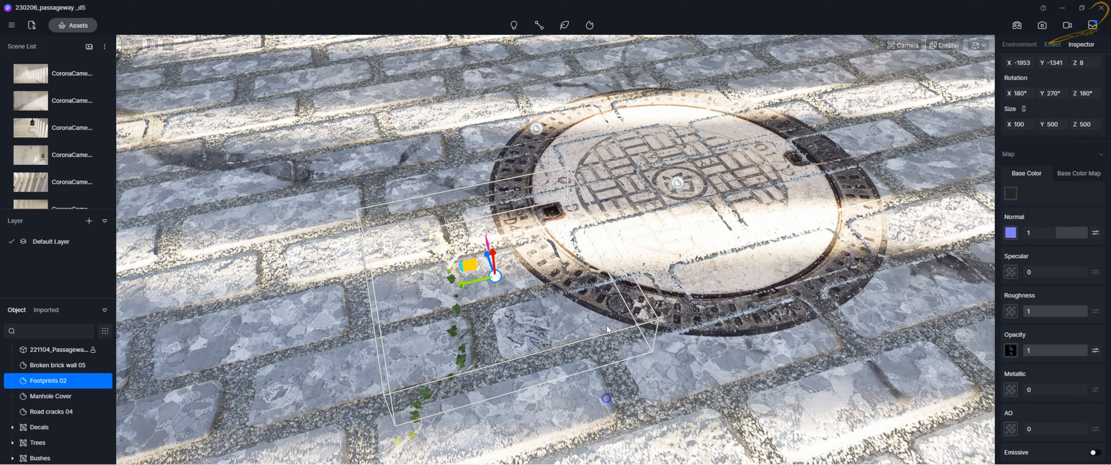
pyautogui.click(72, 25)
pyautogui.scroll(-5, 608, 315)
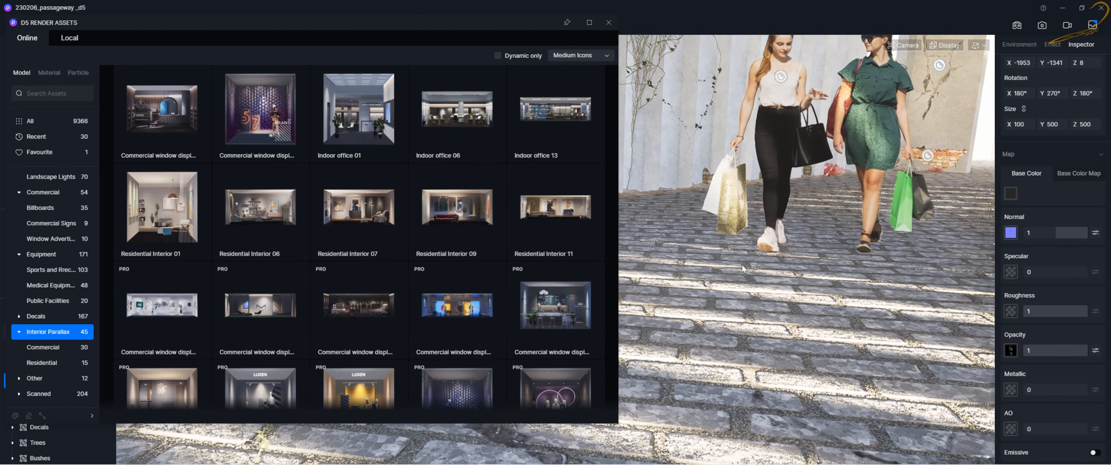
pyautogui.press('s')
pyautogui.press('a')
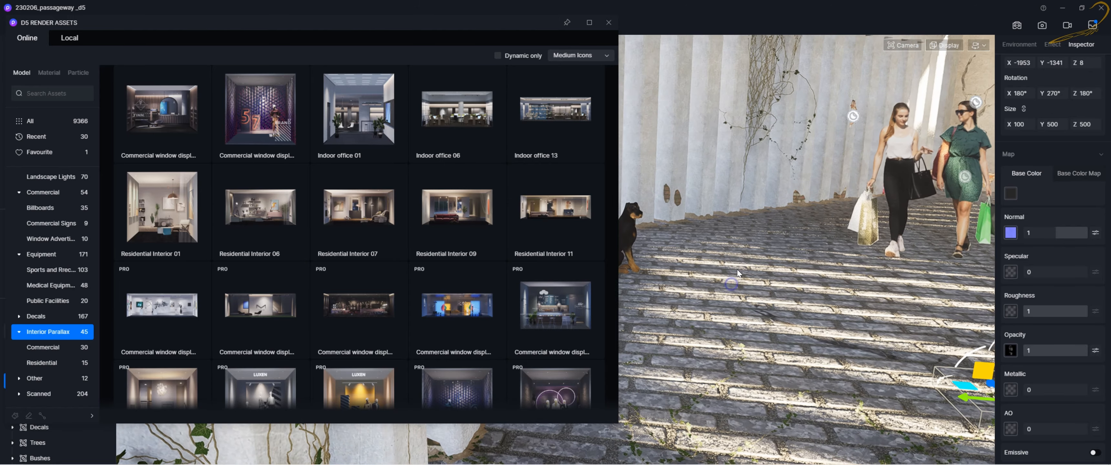
pyautogui.press('d')
pyautogui.moveTo(550, 211)
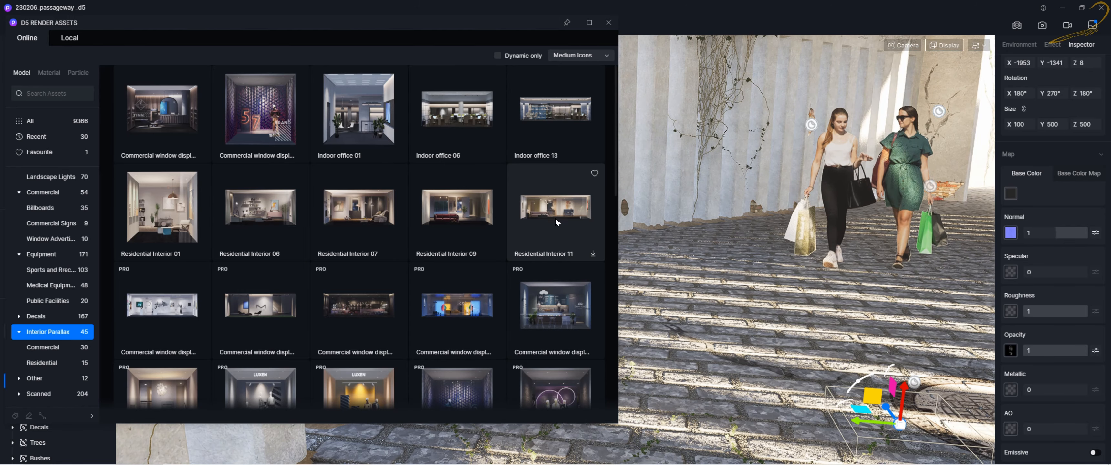
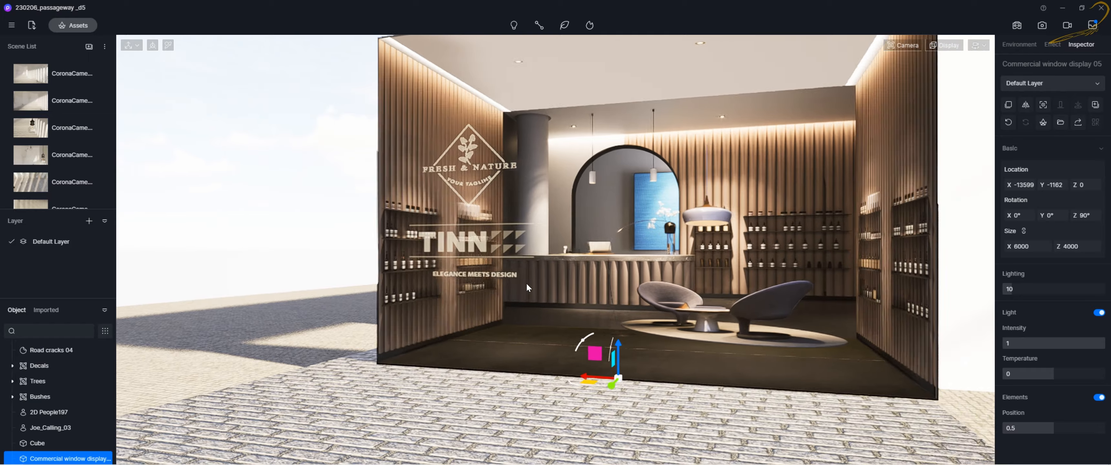
# - Examine the parallax depth of the Commercial window display 05 interior from several viewing angles
pyautogui.moveTo(526, 283); pyautogui.dragTo(708, 226, button='right')
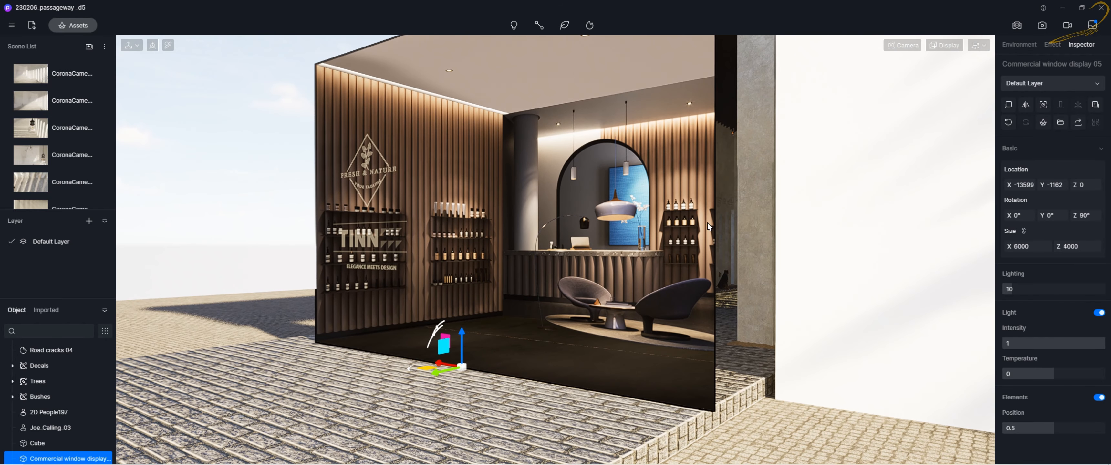
pyautogui.moveTo(758, 283); pyautogui.dragTo(682, 288, button='right')
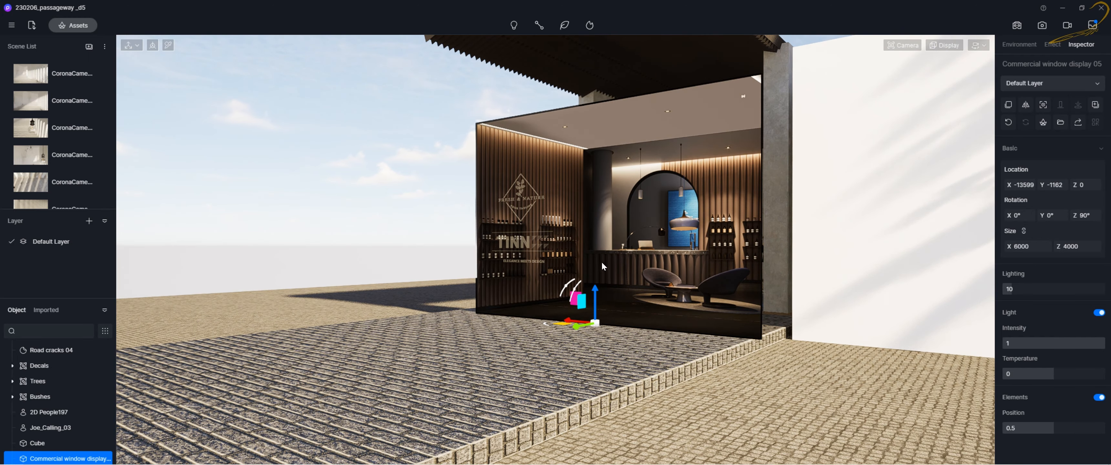
pyautogui.moveTo(602, 261); pyautogui.dragTo(646, 286, button='right')
pyautogui.scroll(5, 714, 302)
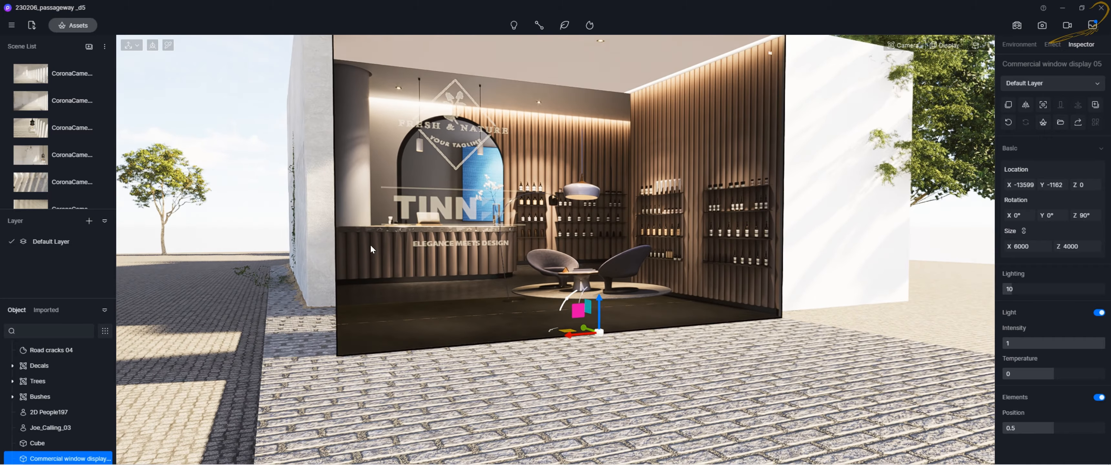
# - Browse the remaining window displays, indoor offices and residential interiors among the Interior Parallax models
pyautogui.click(78, 26)
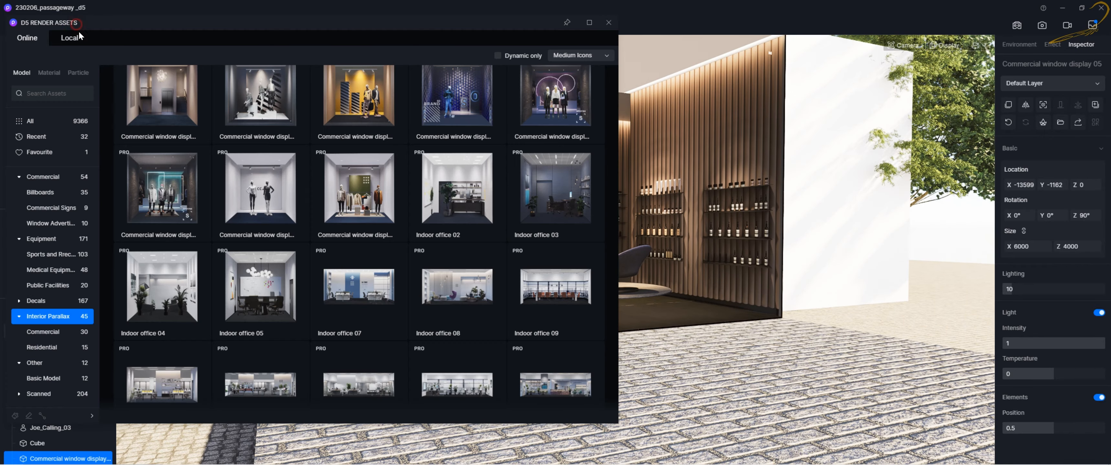
pyautogui.scroll(-4, 317, 270)
pyautogui.scroll(-3, 317, 270)
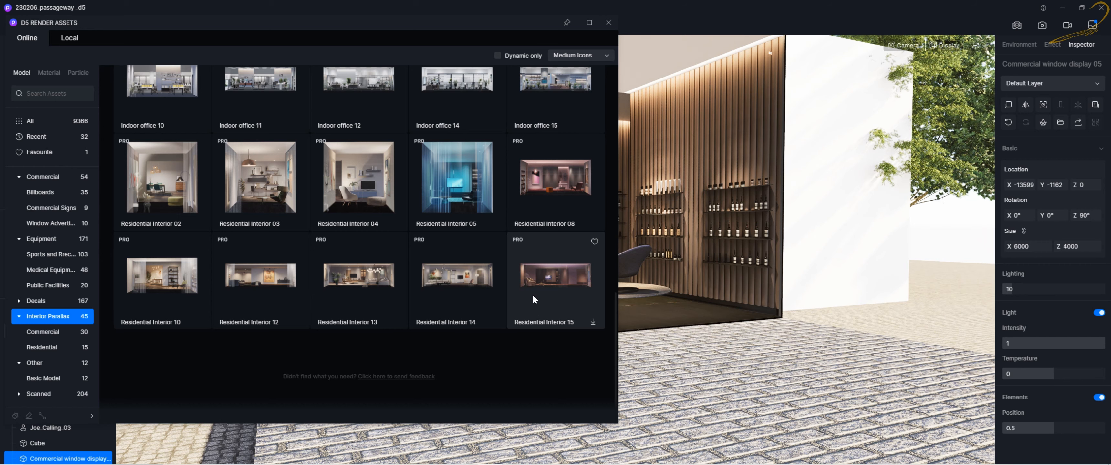
pyautogui.scroll(5, 529, 292)
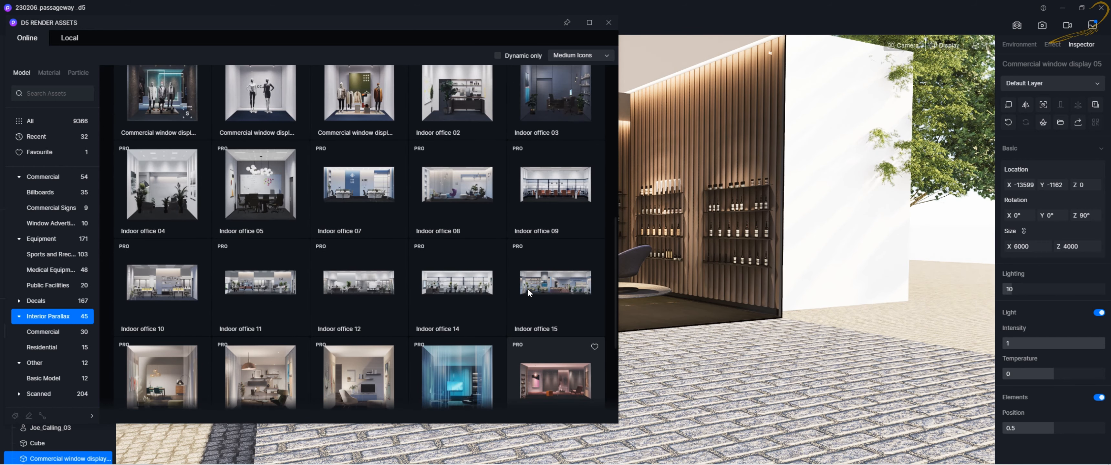
pyautogui.scroll(2, 528, 290)
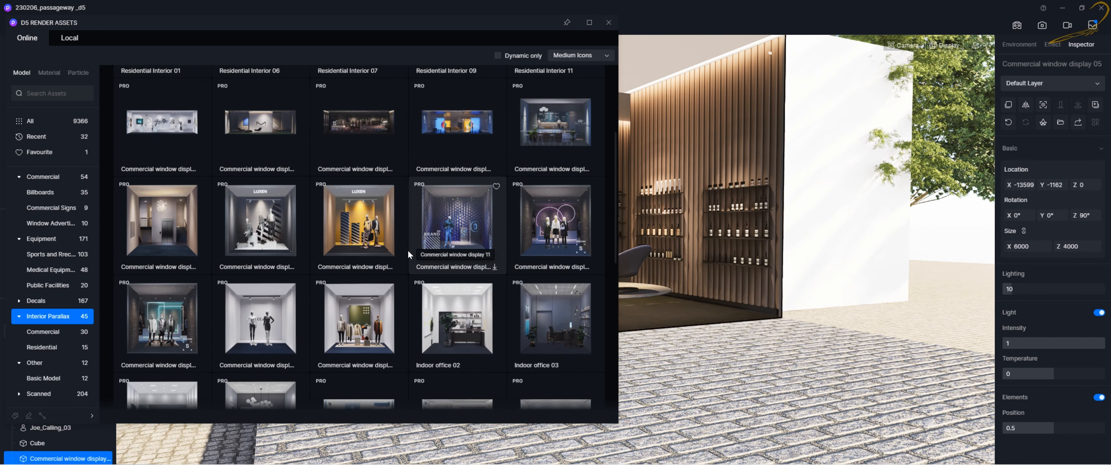
pyautogui.scroll(-3, 408, 251)
# - Look through the Scanned category of the model library down to the pottery, motorcycle and stone items
pyautogui.click(43, 393)
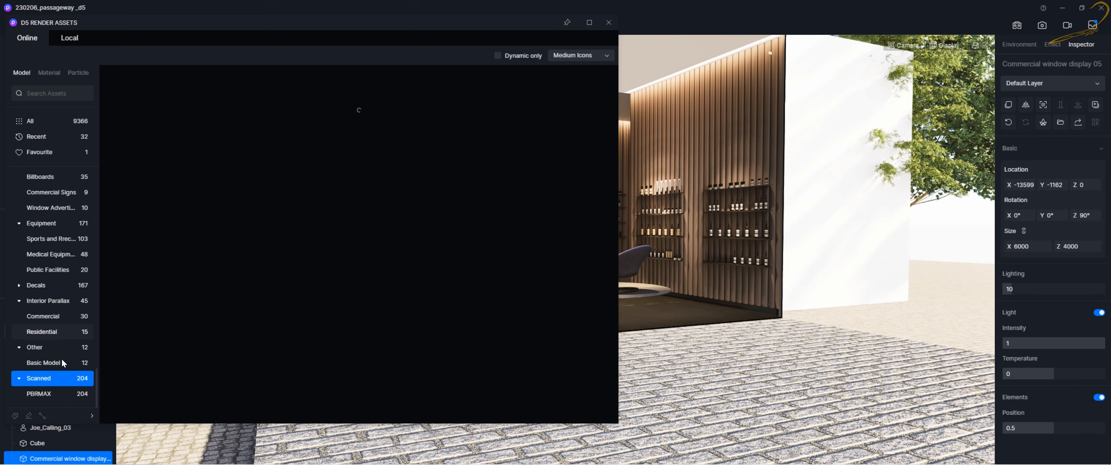
pyautogui.scroll(-2, 300, 318)
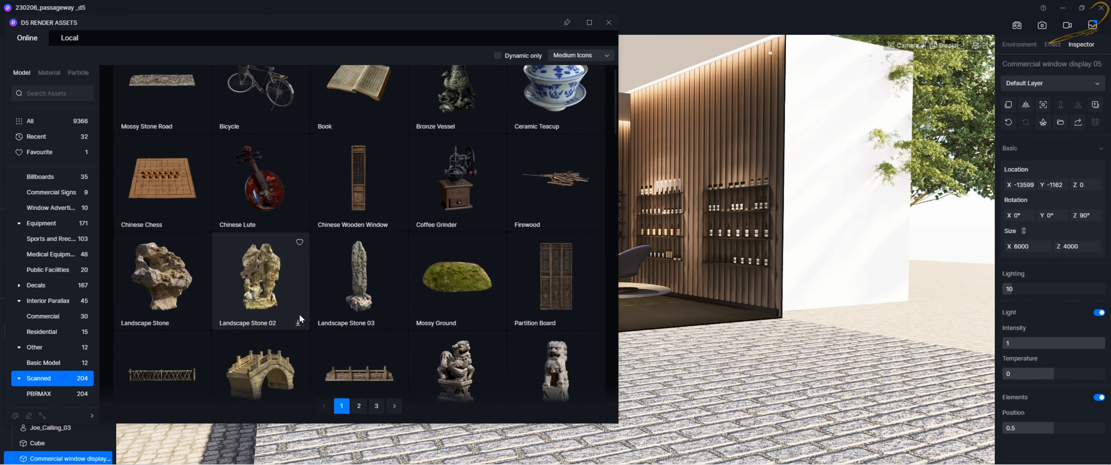
pyautogui.scroll(-12, 277, 208)
pyautogui.scroll(5, 267, 223)
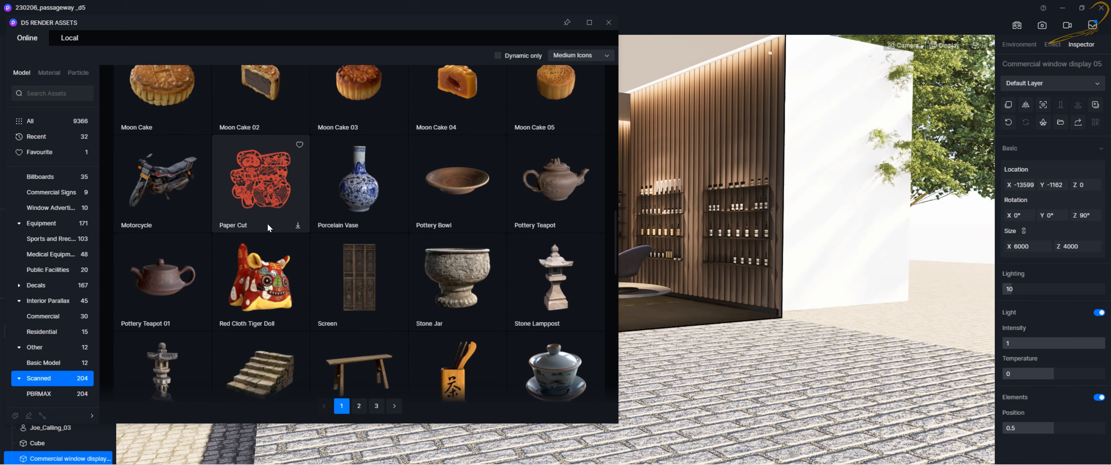
pyautogui.scroll(-3, 271, 224)
pyautogui.scroll(-2, 277, 231)
pyautogui.scroll(5, 285, 231)
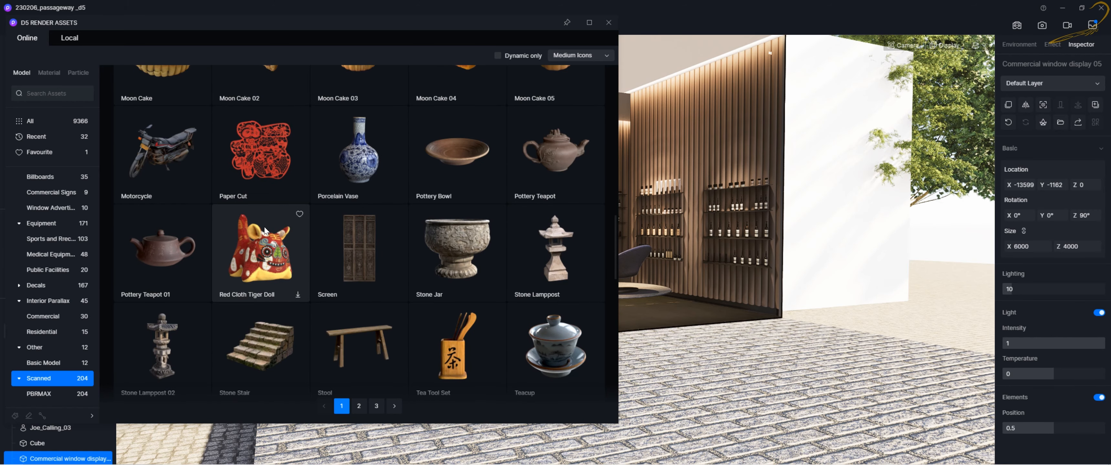
# - Place the scanned Motorcycle on the paving before the shop display at about X -16057, Y -1022, and inspect it up close
pyautogui.click(169, 167)
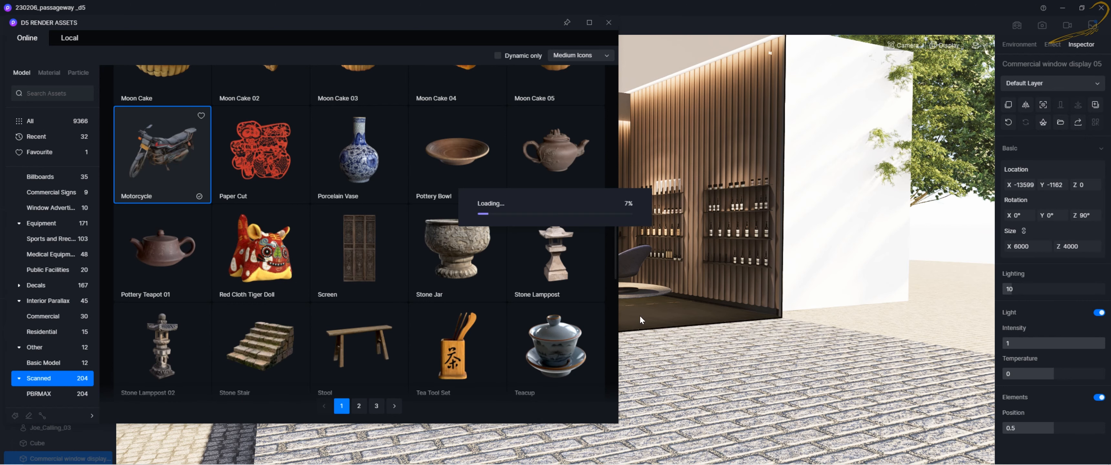
pyautogui.click(757, 378)
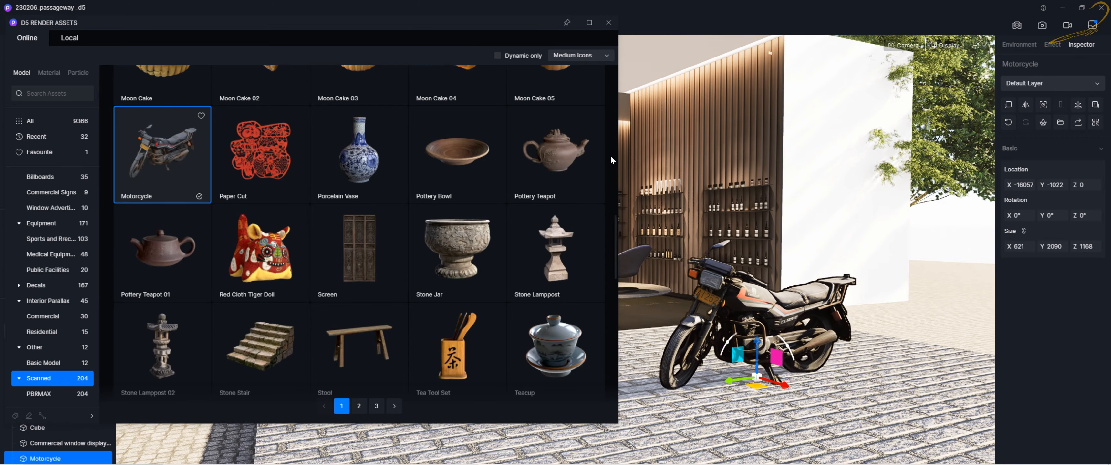
pyautogui.click(608, 22)
pyautogui.scroll(5, 744, 341)
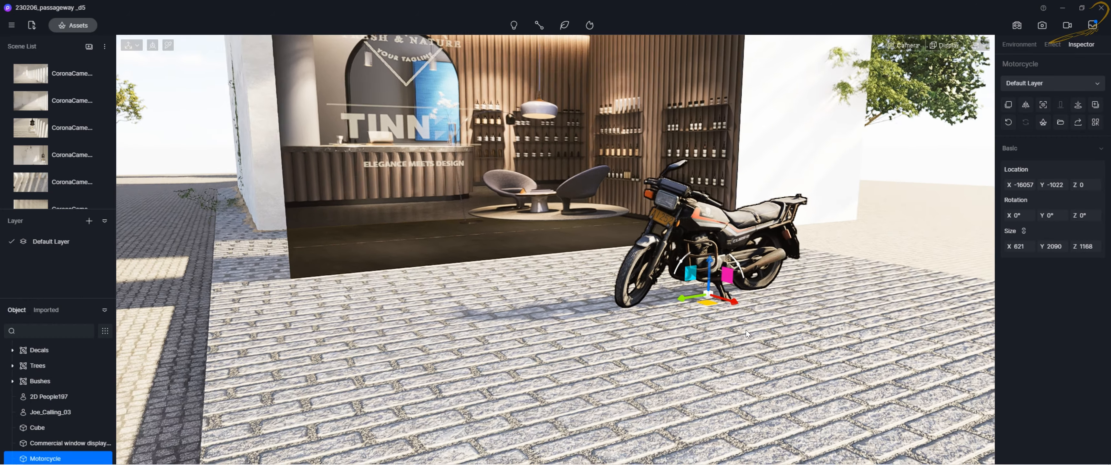
pyautogui.scroll(8, 470, 238)
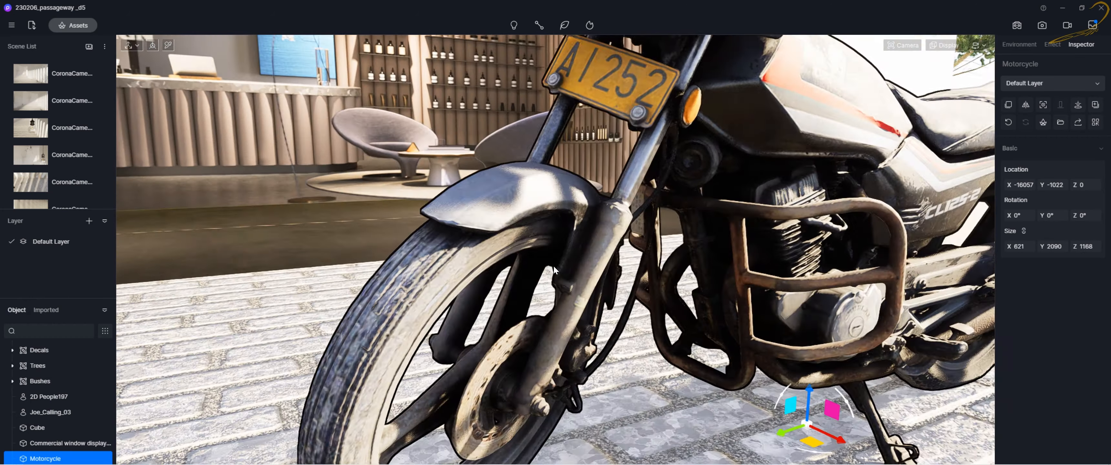
pyautogui.moveTo(553, 266); pyautogui.dragTo(478, 289, button='middle')
# - Return to the first saved scene view and browse the Ceramic and Fabric categories of the material library
pyautogui.click(30, 73)
pyautogui.click(73, 25)
pyautogui.click(101, 77)
pyautogui.click(90, 185)
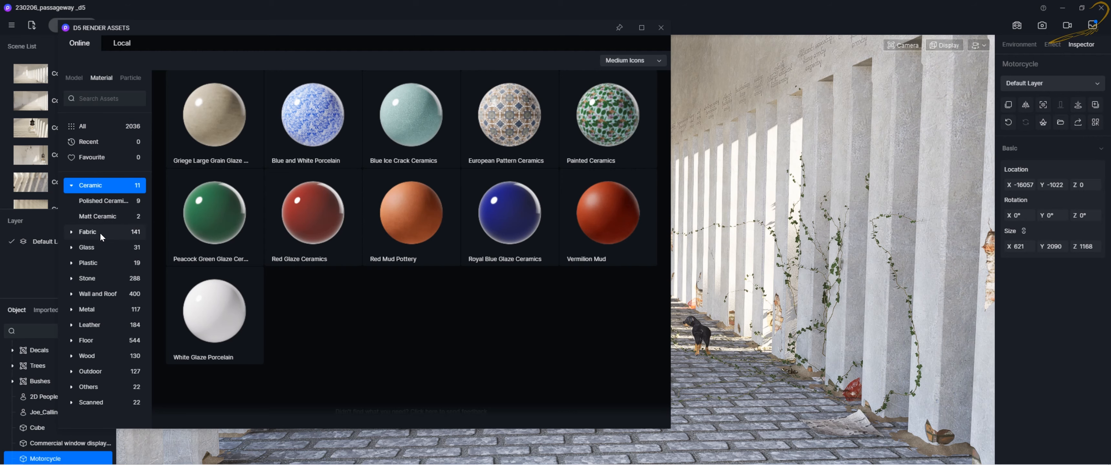
pyautogui.click(100, 232)
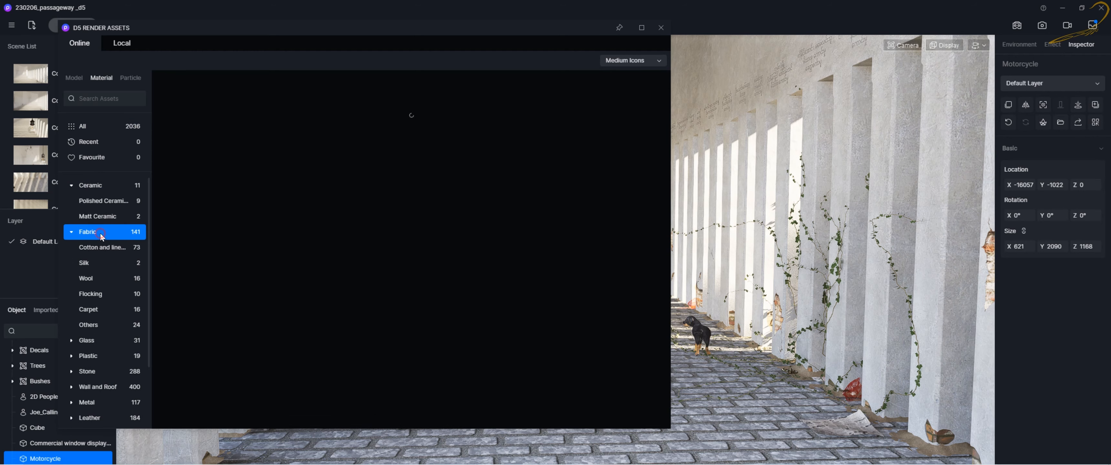
# - Look through the Glass and Floor categories of the material library
pyautogui.click(104, 340)
pyautogui.scroll(-1, 110, 317)
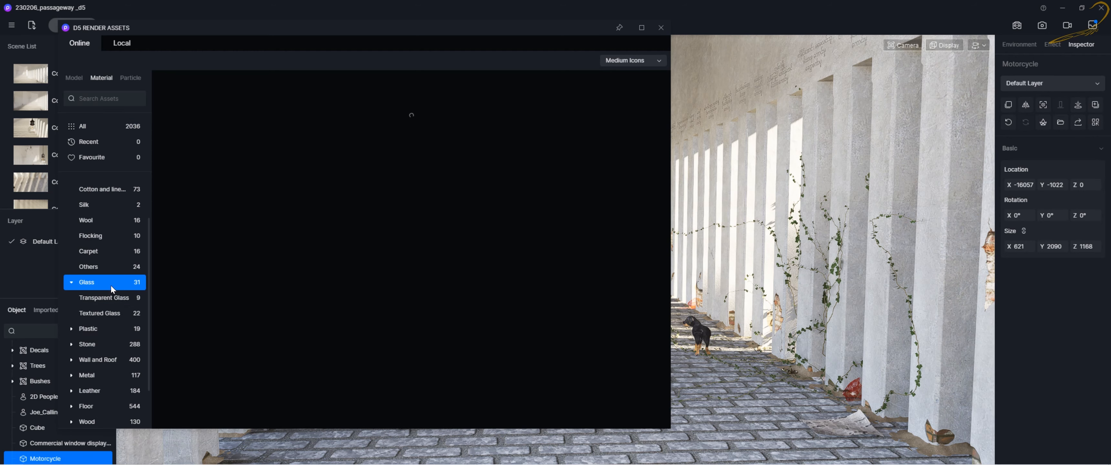
pyautogui.scroll(-1, 413, 283)
pyautogui.scroll(-10, 413, 282)
pyautogui.scroll(-1, 100, 349)
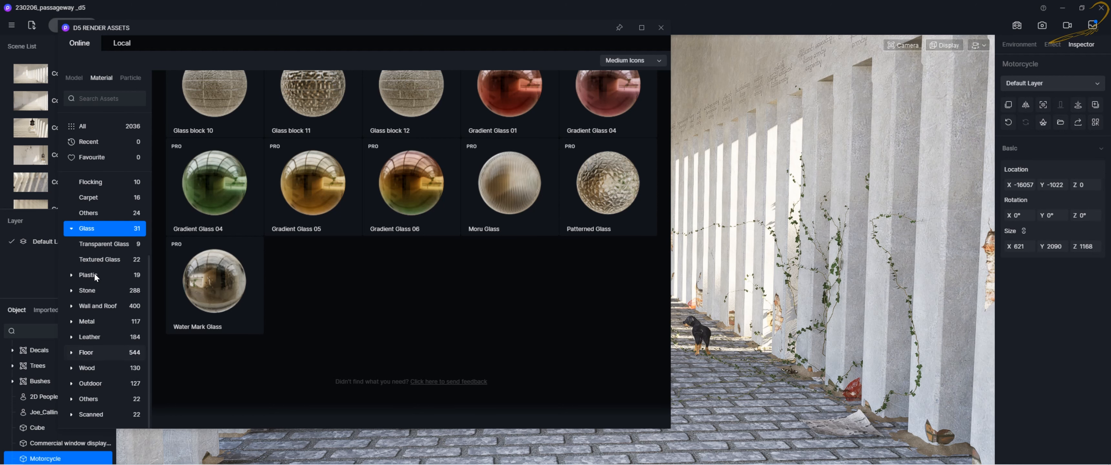
pyautogui.click(93, 353)
pyautogui.scroll(-1, 101, 335)
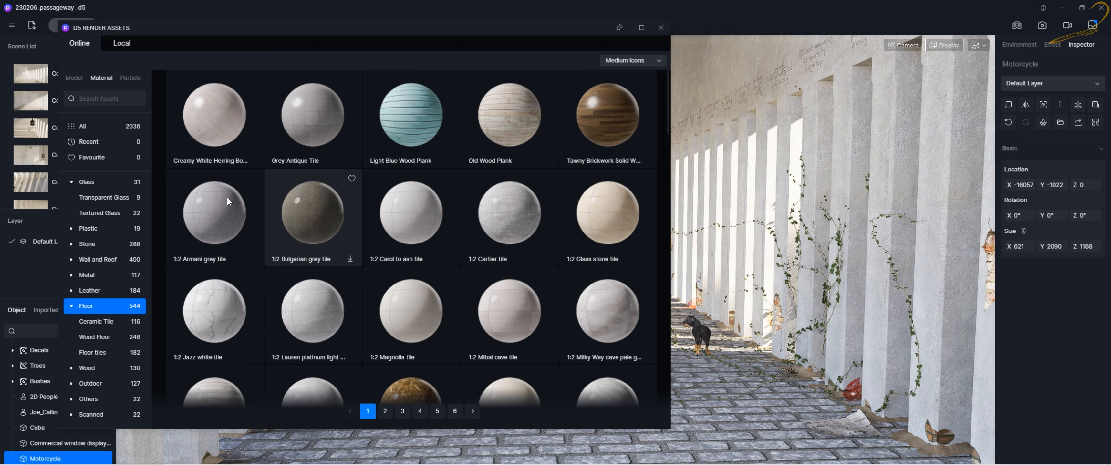
# - Browse all particle assets in the library down to the fountains and water effects
pyautogui.click(126, 80)
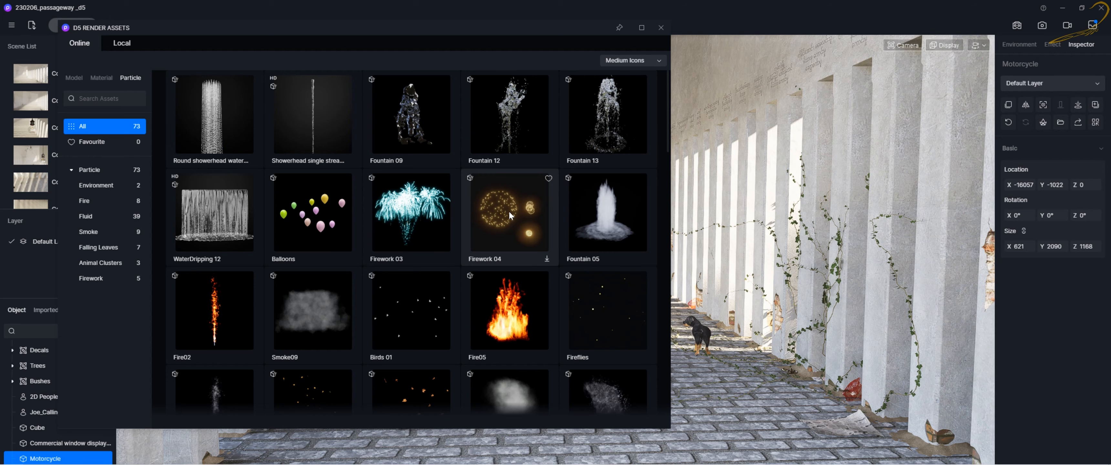
pyautogui.scroll(-3, 406, 200)
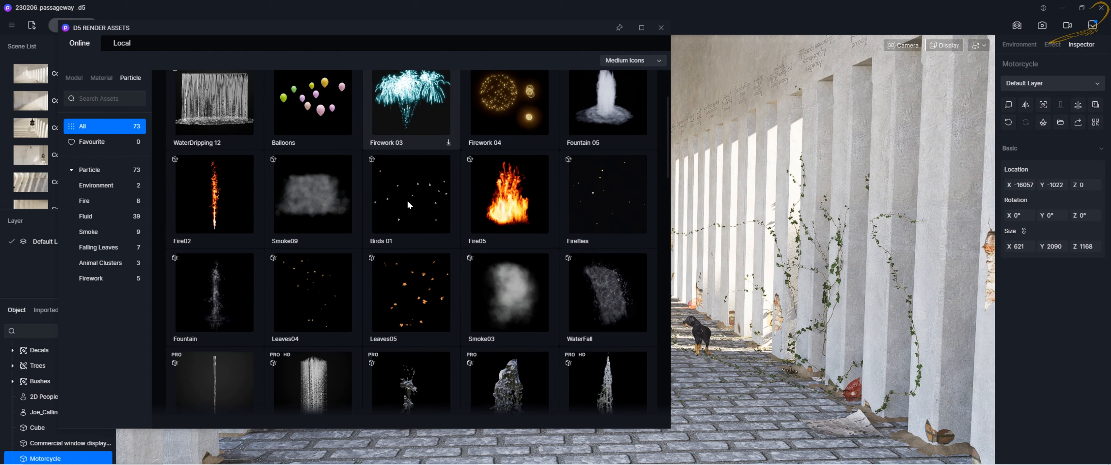
pyautogui.scroll(-5, 409, 206)
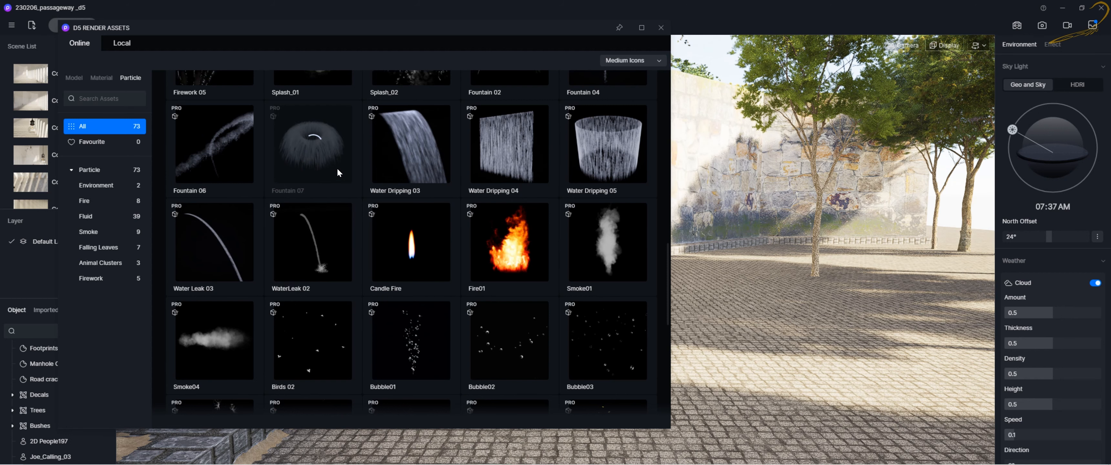
# - Place the Fountain 07 particle on the paved square at about X -4580, Y 5450, Z -190, and leave the asset library
pyautogui.click(335, 165)
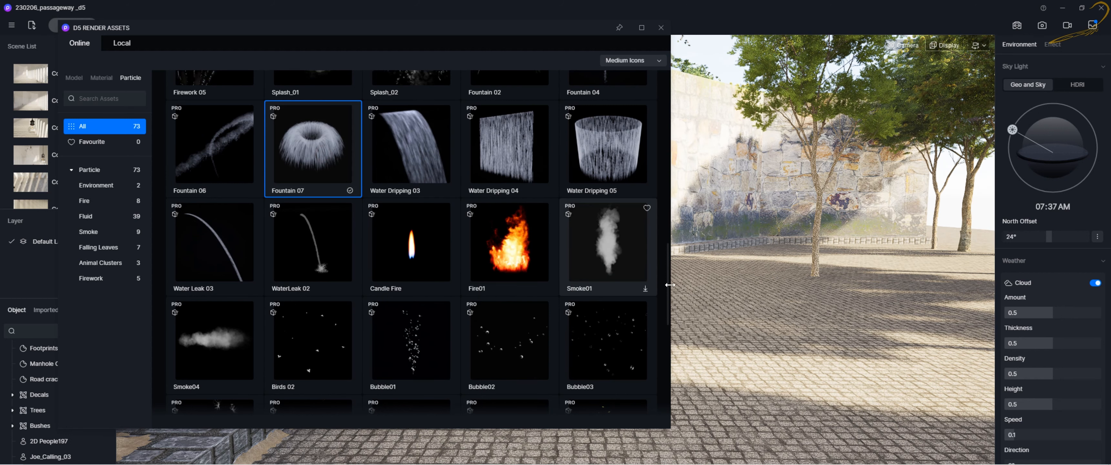
pyautogui.click(762, 309)
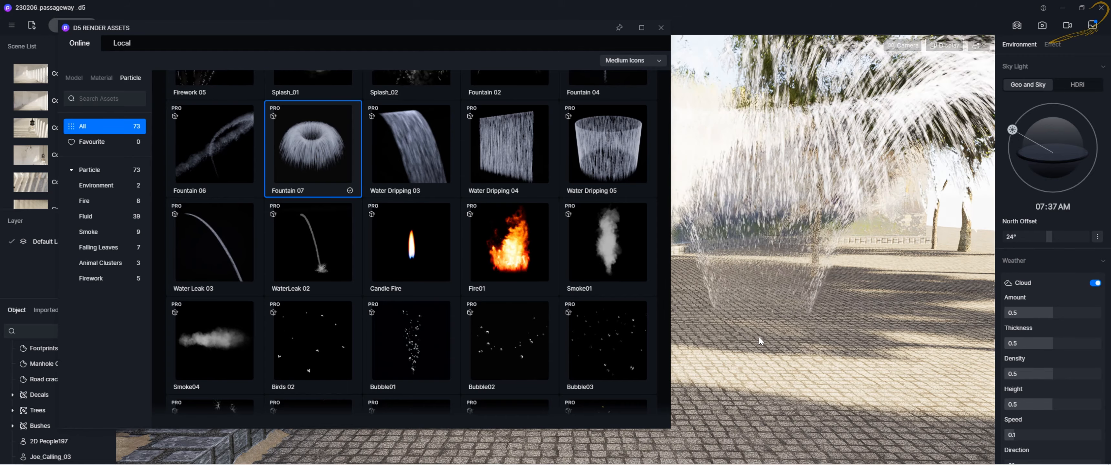
pyautogui.click(758, 339)
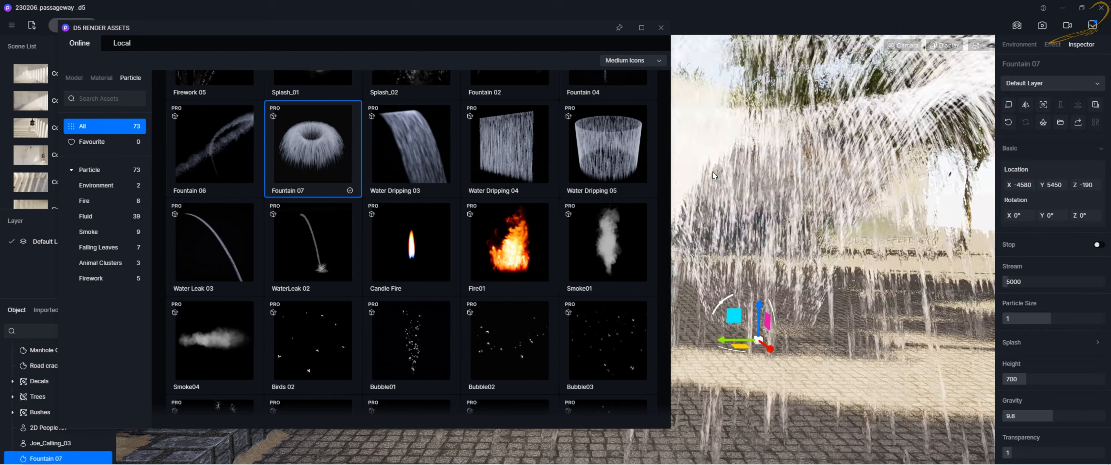
pyautogui.click(715, 196)
# - Examine the Fountain 07 water effect from further back and review its stream, height, gravity, radius and intensity settings
pyautogui.moveTo(715, 196); pyautogui.dragTo(658, 220, button='right')
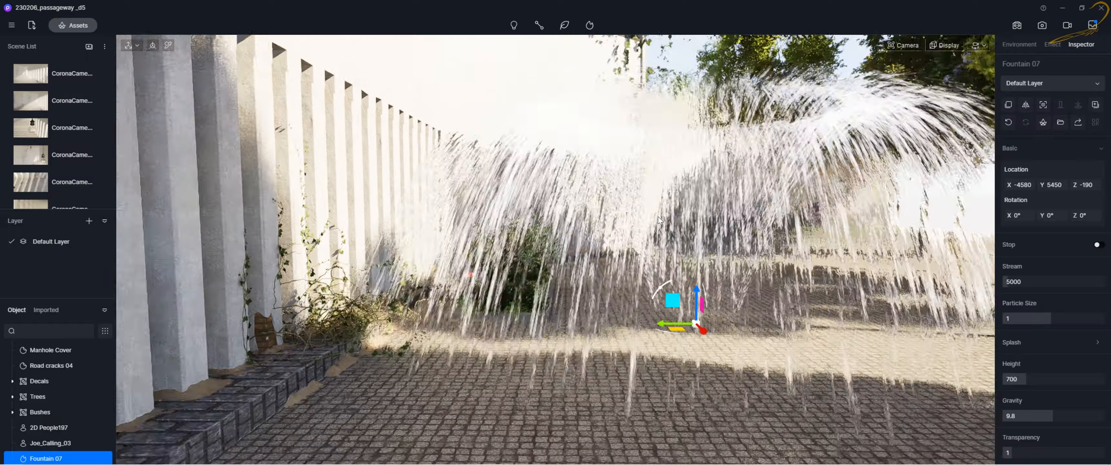
pyautogui.moveTo(543, 295); pyautogui.dragTo(642, 258, button='right')
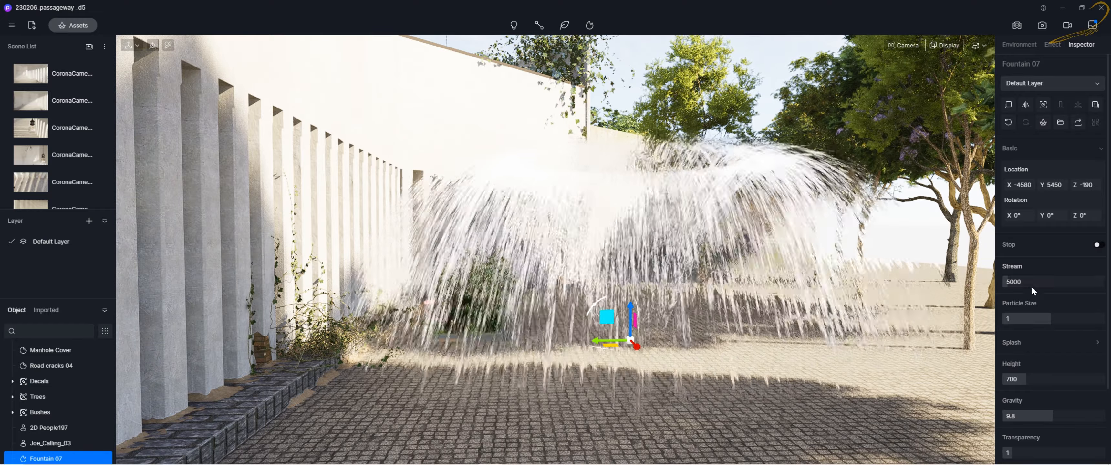
pyautogui.scroll(-2, 1034, 291)
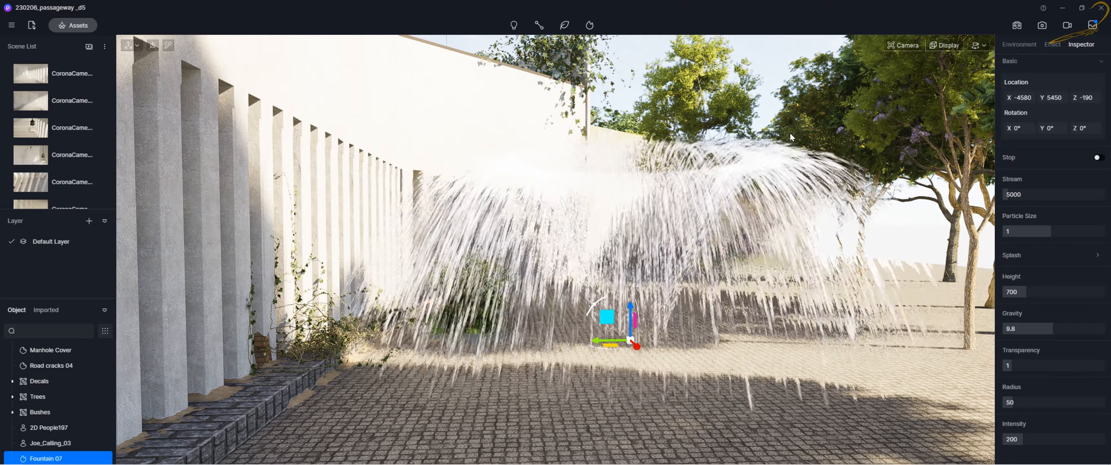
# - Review the viewport display modes and try a radius of 19 and a different intensity on the Fountain 07 water effect
pyautogui.click(946, 46)
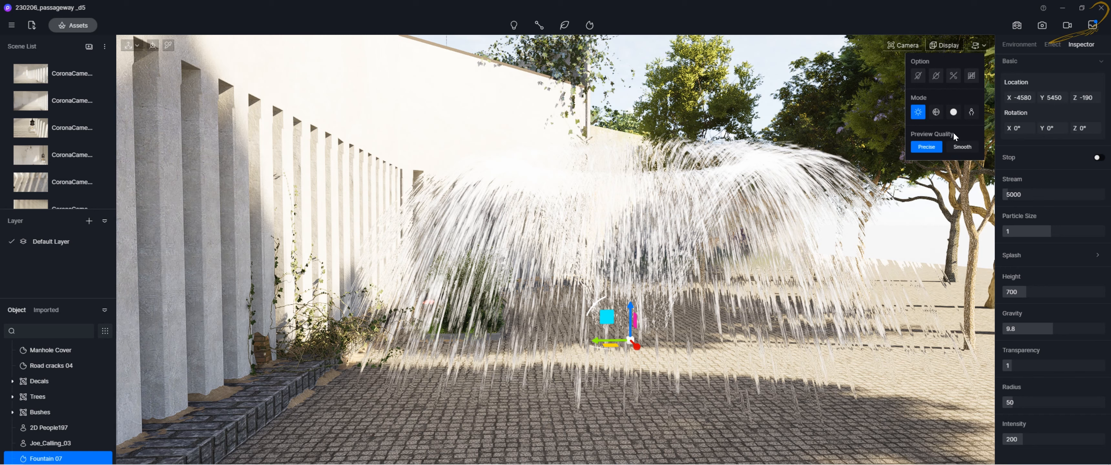
pyautogui.click(971, 112)
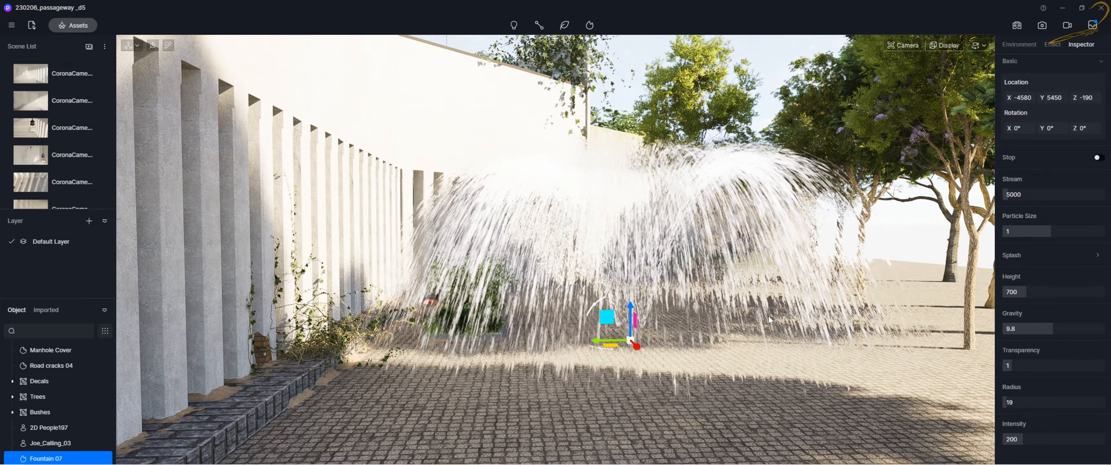
pyautogui.moveTo(1032, 439); pyautogui.dragTo(1012, 438)
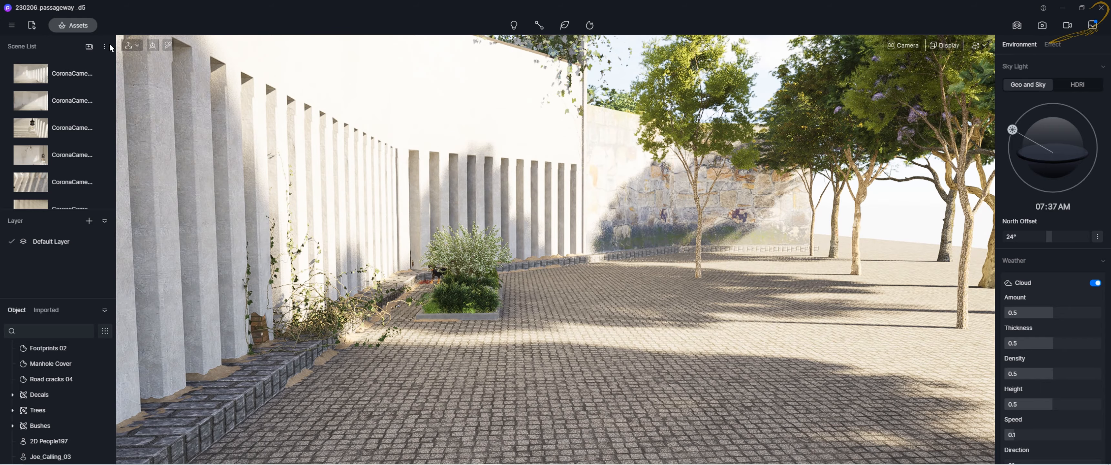
# - Check which models are stored in the local section of the asset library, and leave the library
pyautogui.click(96, 26)
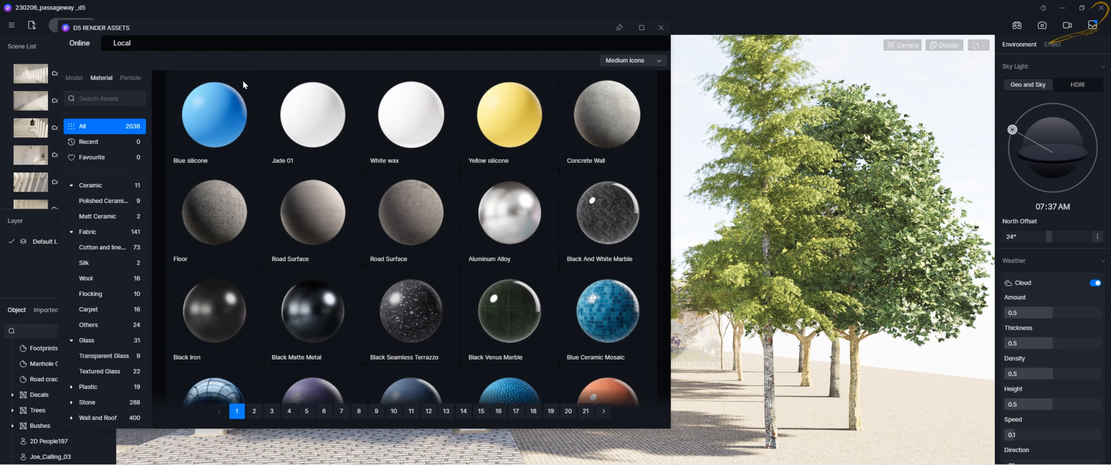
pyautogui.click(121, 44)
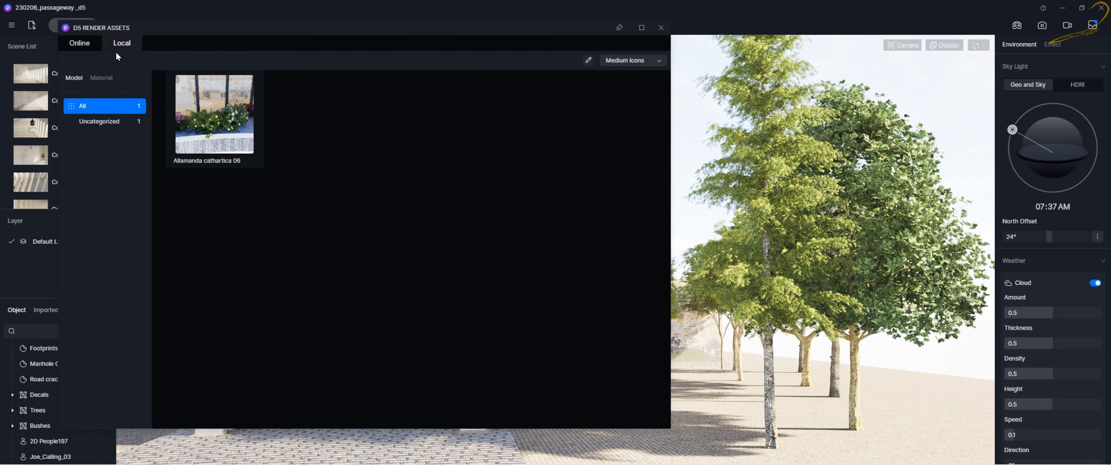
pyautogui.click(660, 27)
# - Add the Joe_Calling_03 figure standing in the passageway to the local asset library
pyautogui.moveTo(552, 311); pyautogui.dragTo(605, 258, button='right')
pyautogui.press('w')
pyautogui.click(574, 236)
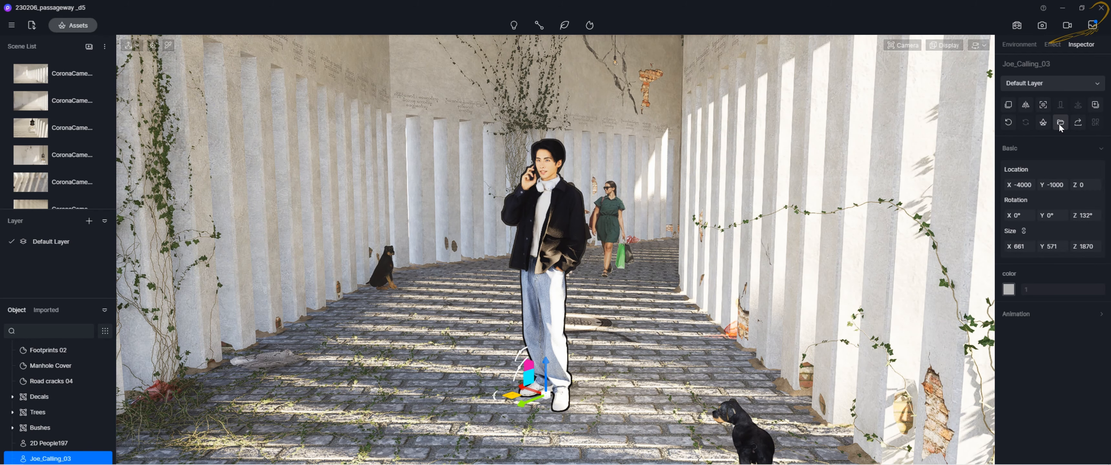
pyautogui.click(1094, 108)
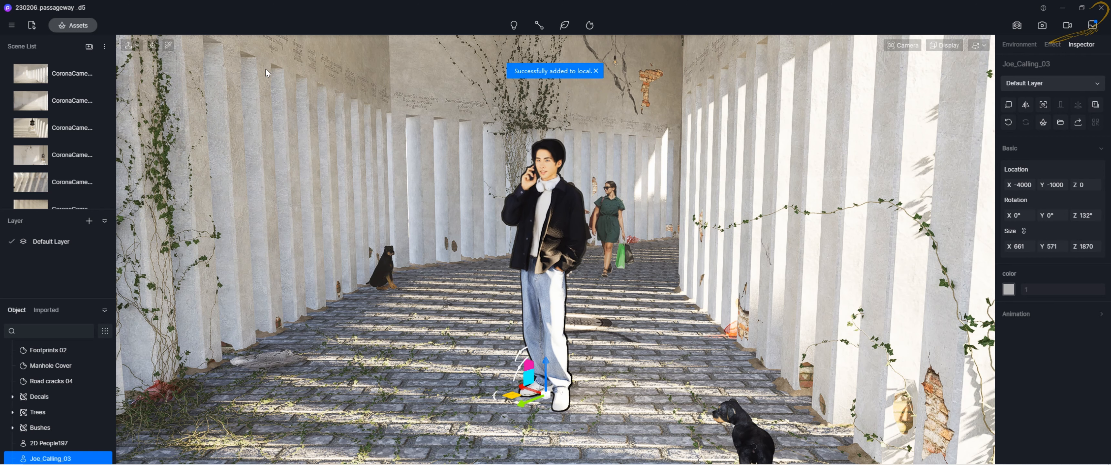
# - Review the locally stored models and materials in the asset library and compare them with the online material collection
pyautogui.click(82, 27)
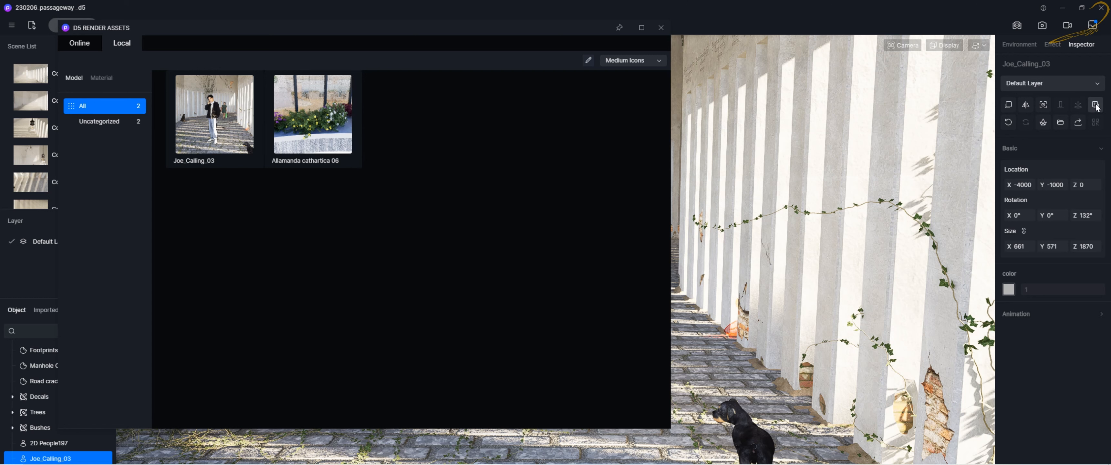
pyautogui.click(102, 78)
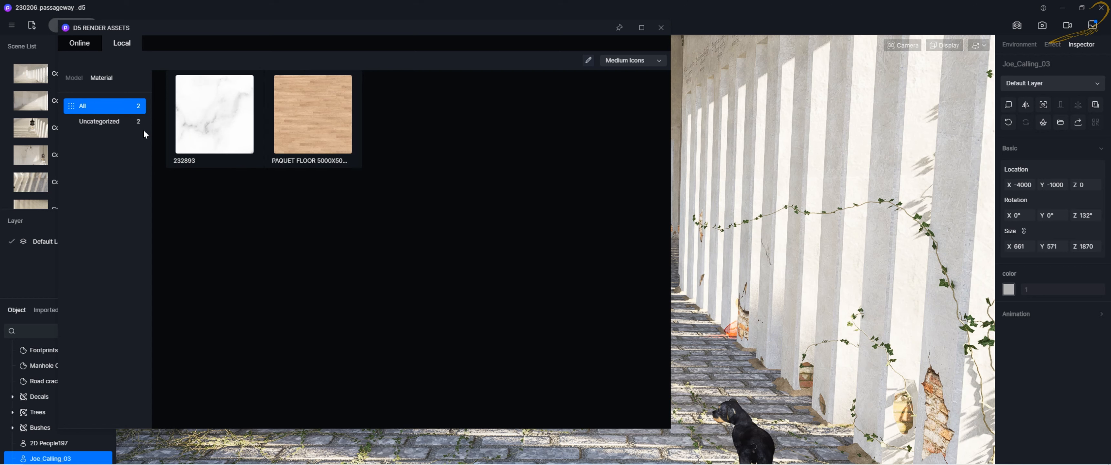
pyautogui.click(75, 79)
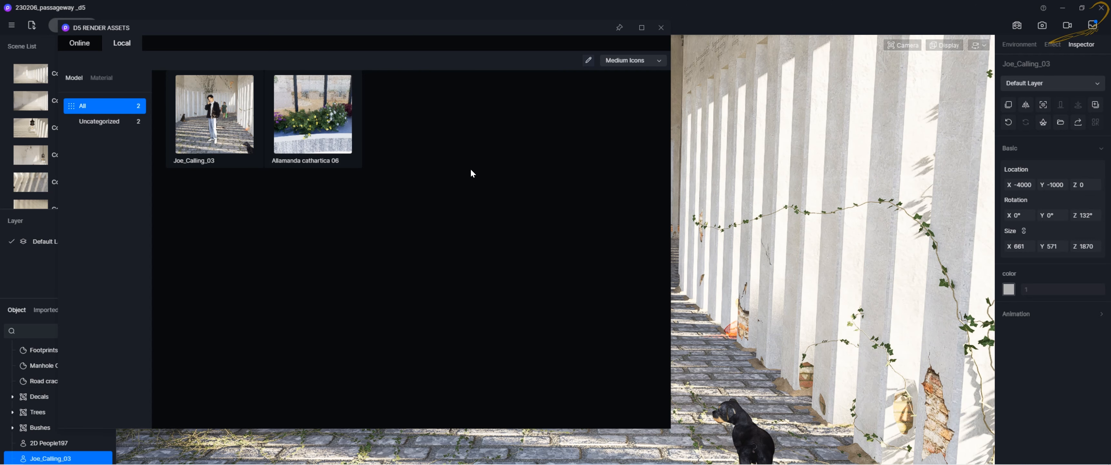
pyautogui.press('f')
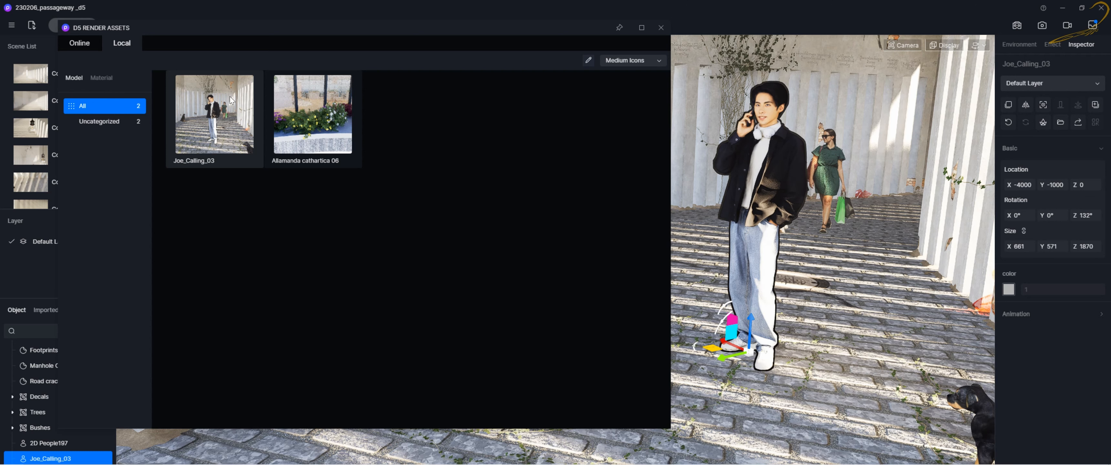
pyautogui.click(92, 47)
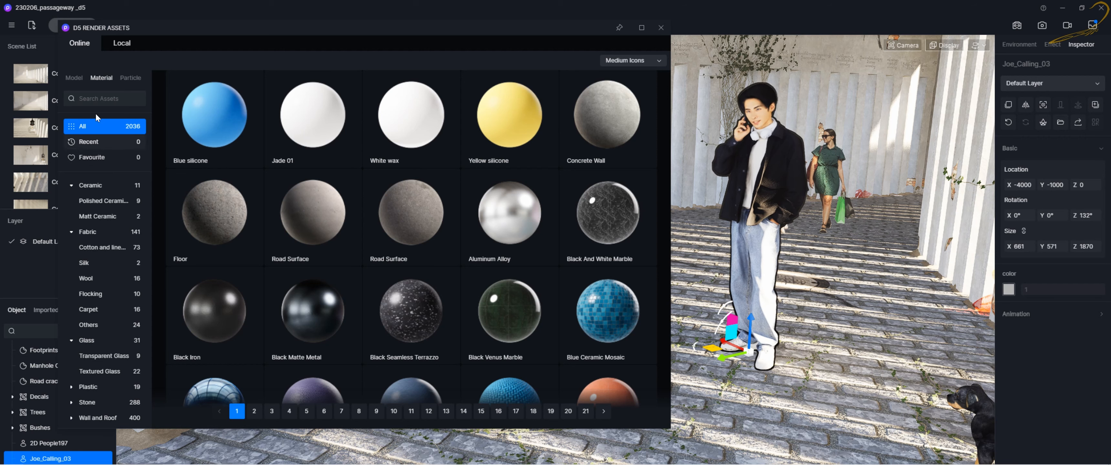
pyautogui.click(117, 44)
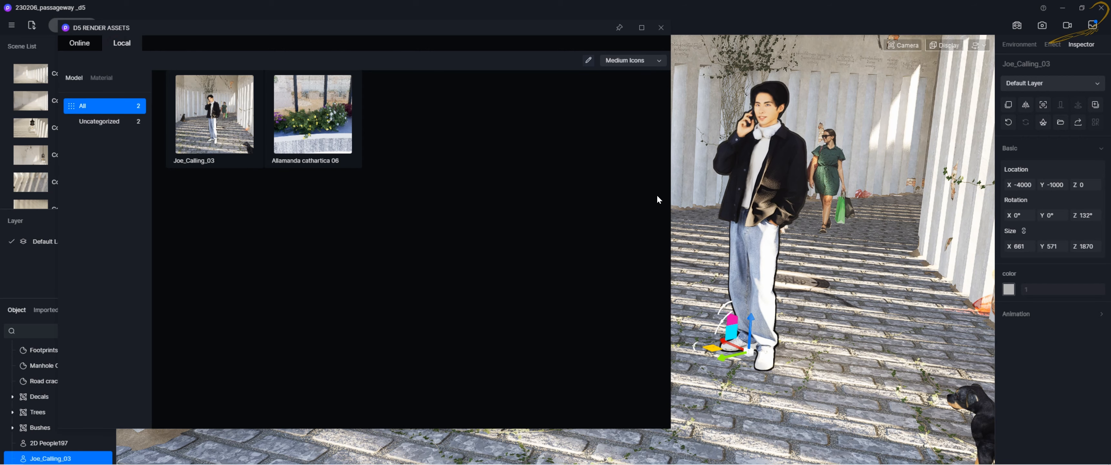
# - Place a second Joe_Calling_03 from the local models on the passageway paving at about X -6180, Y -2460, Z 0
pyautogui.moveTo(763, 273); pyautogui.dragTo(809, 307, button='right')
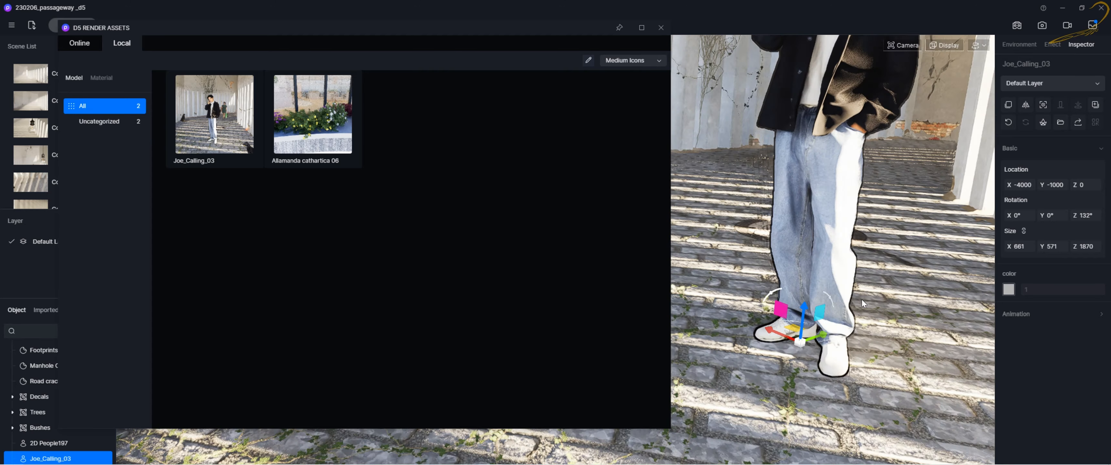
pyautogui.moveTo(863, 300); pyautogui.dragTo(810, 308, button='right')
pyautogui.press('s')
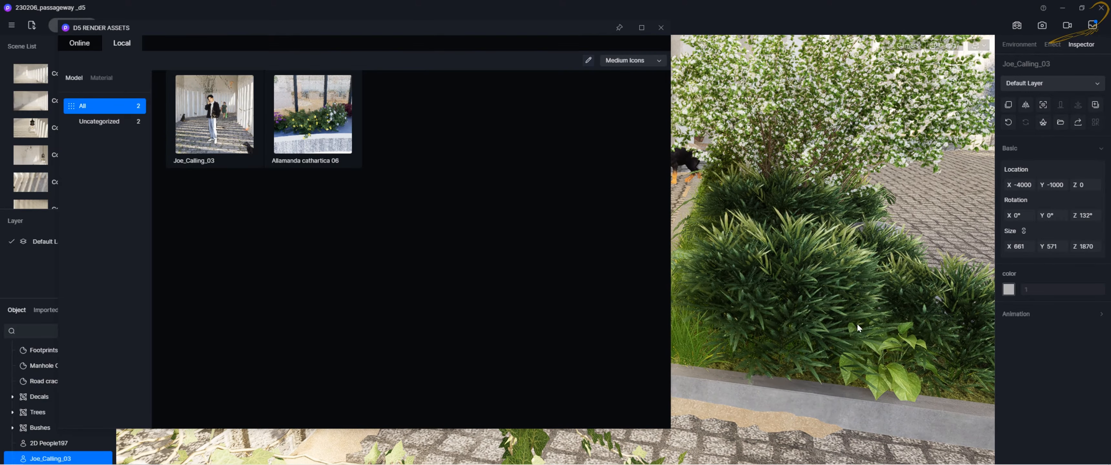
pyautogui.moveTo(857, 323); pyautogui.dragTo(802, 313, button='right')
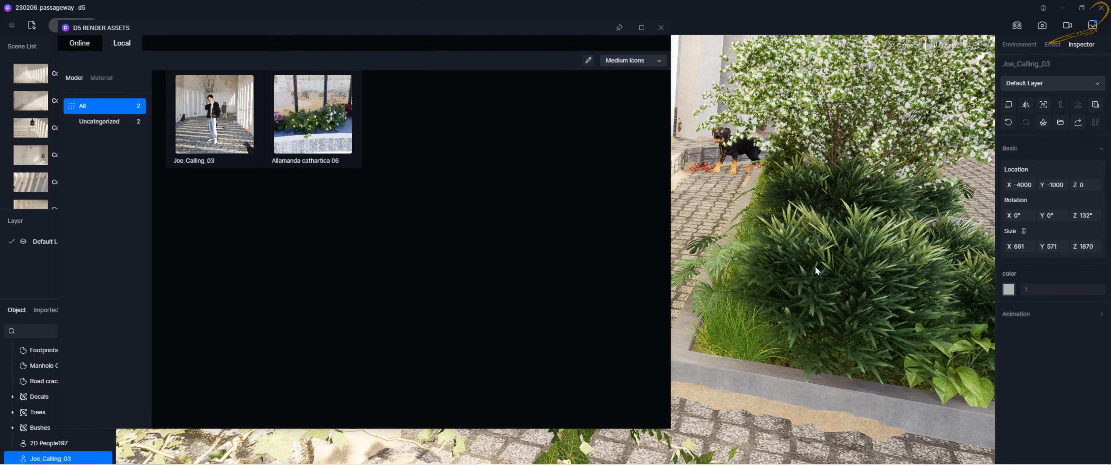
pyautogui.press('w')
pyautogui.press('w')
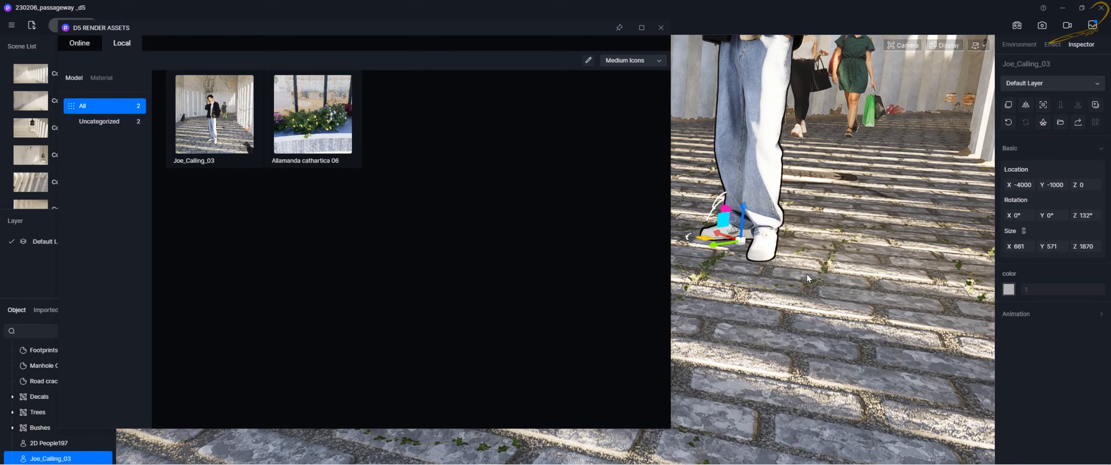
pyautogui.moveTo(830, 304); pyautogui.dragTo(884, 318, button='right')
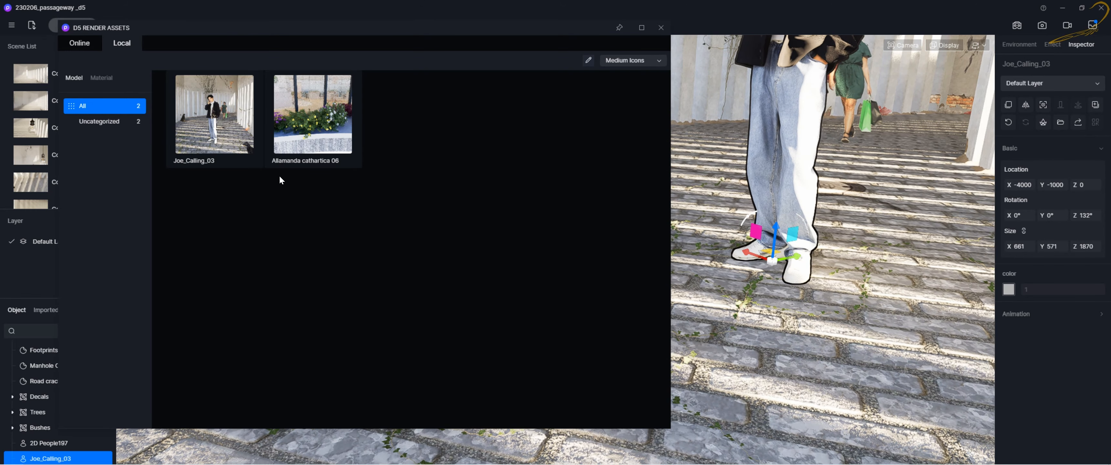
pyautogui.click(218, 120)
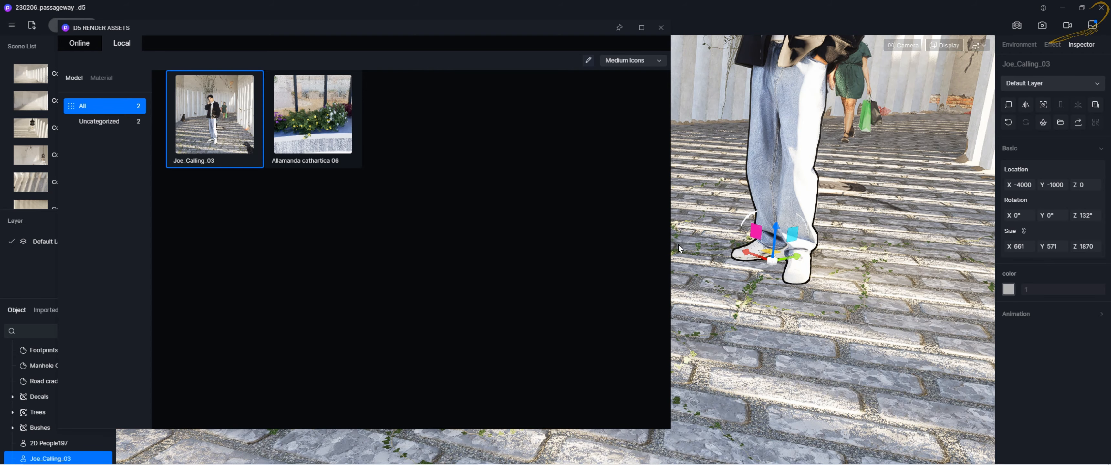
pyautogui.scroll(-5, 860, 247)
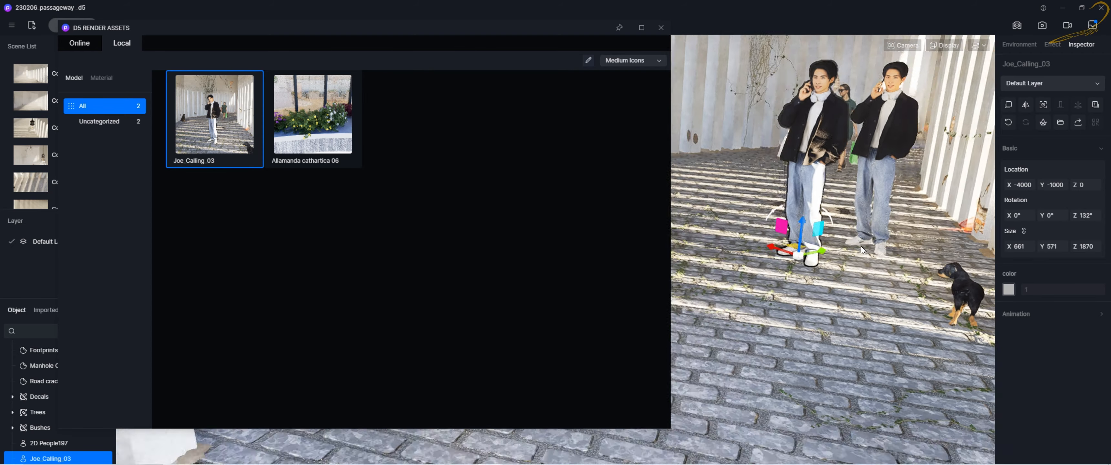
pyautogui.moveTo(861, 246); pyautogui.dragTo(771, 341, button='right')
pyautogui.click(846, 310)
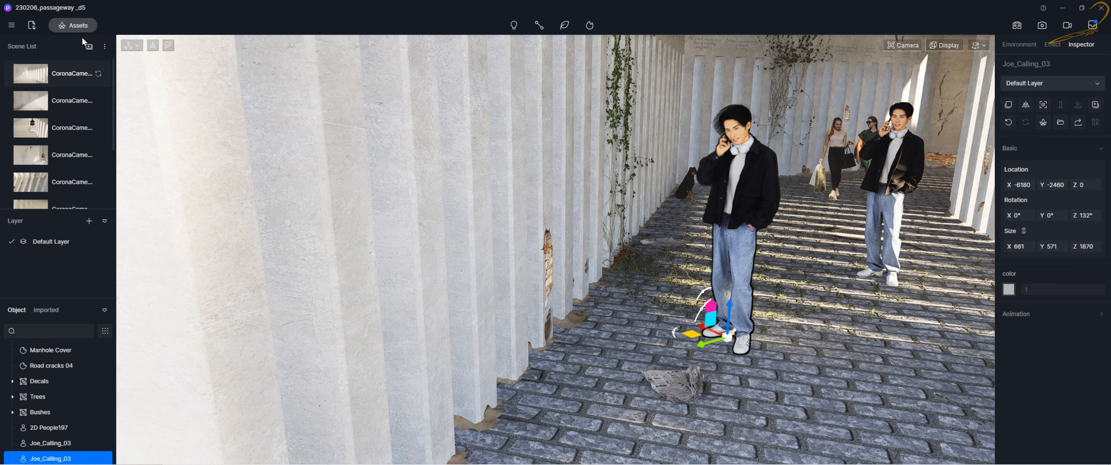
# - Search the online model assets for "cat"
pyautogui.click(82, 26)
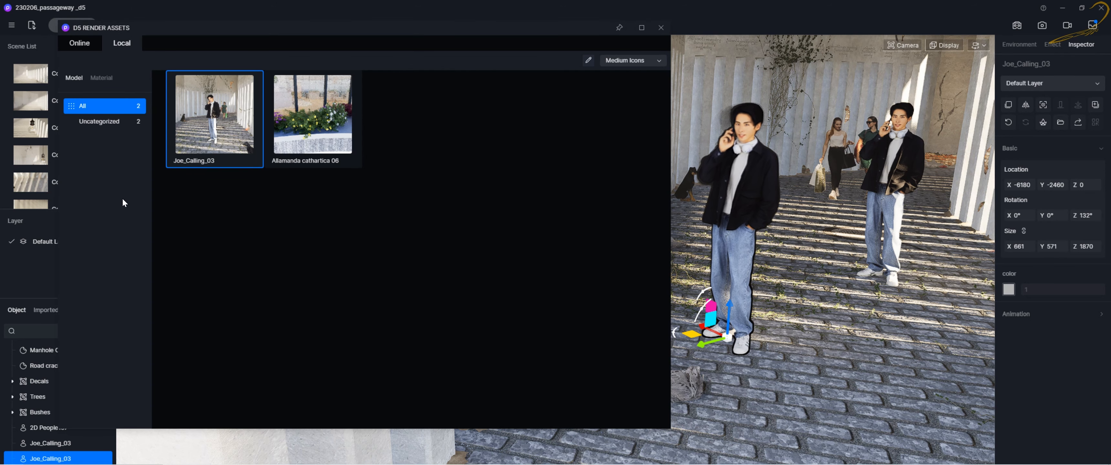
pyautogui.click(82, 41)
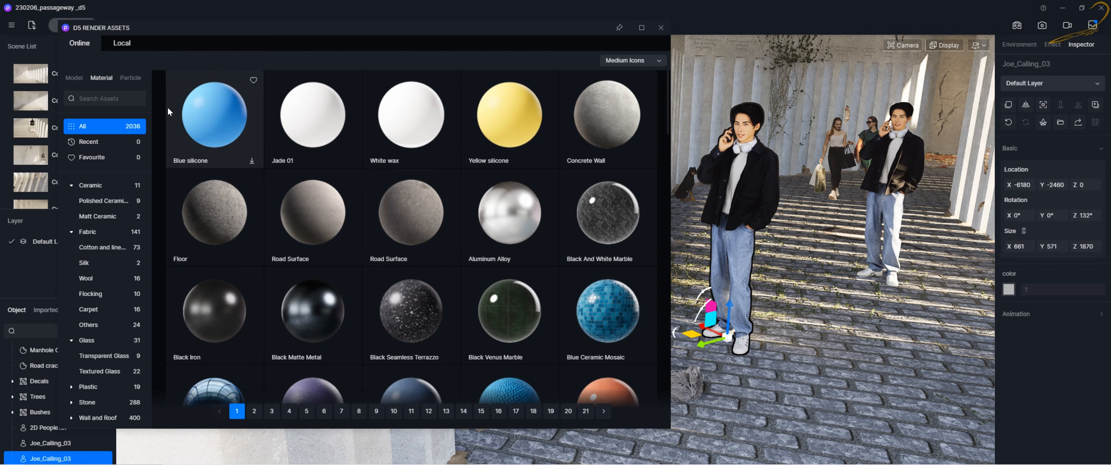
pyautogui.click(122, 100)
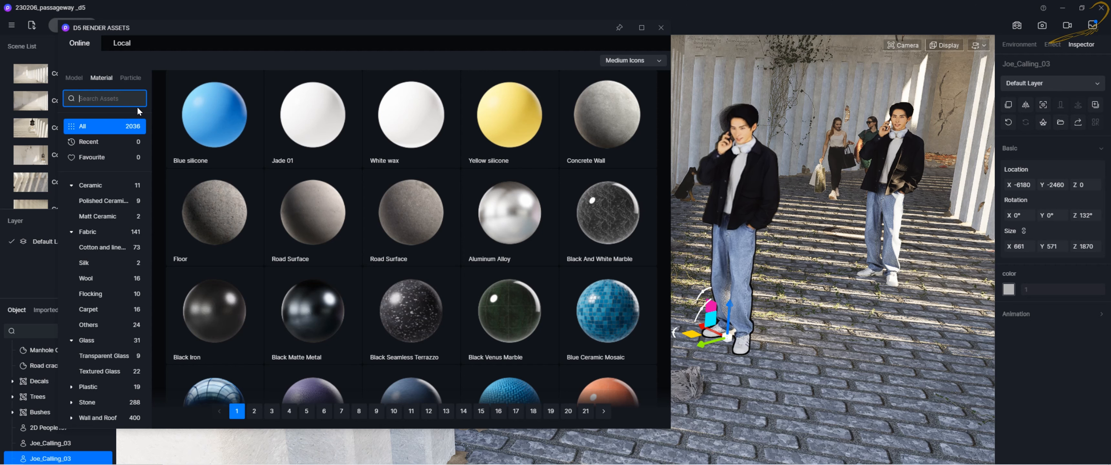
pyautogui.click(74, 77)
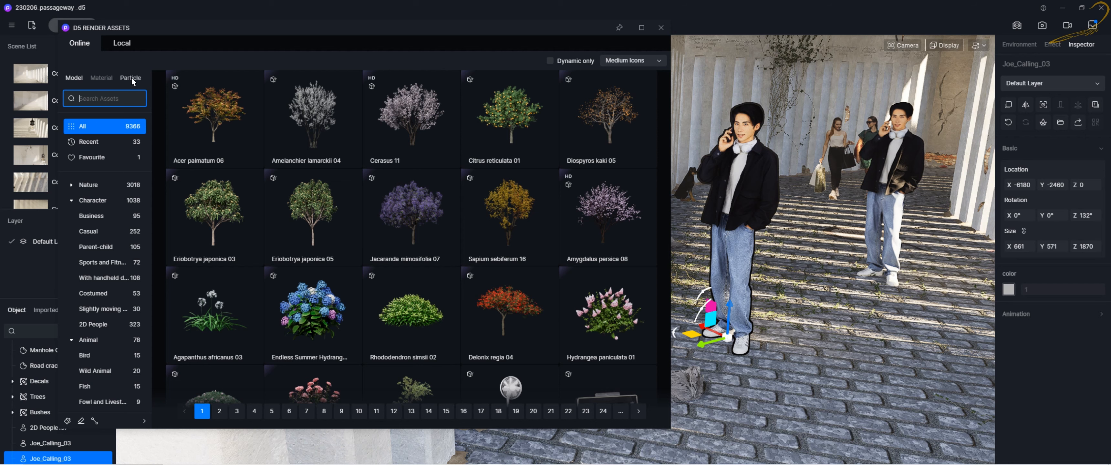
pyautogui.click(101, 99)
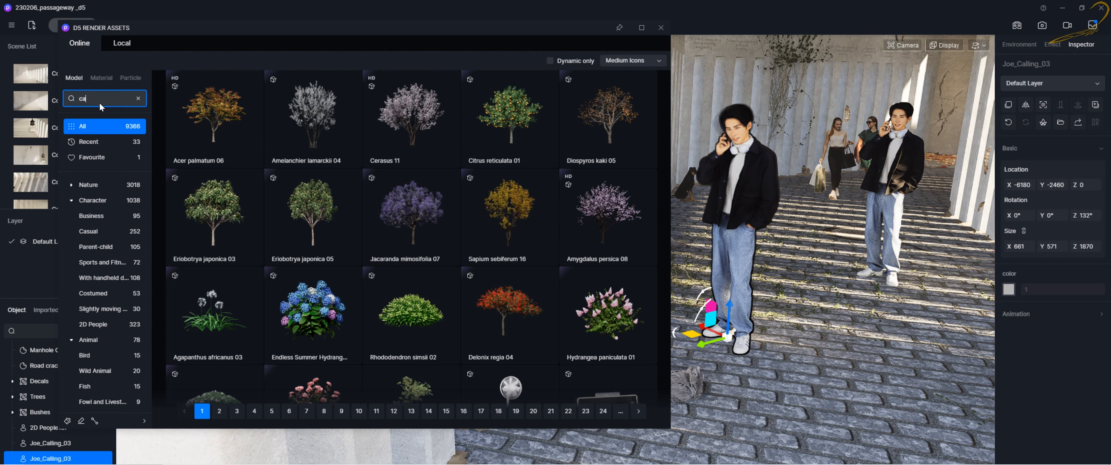
pyautogui.press('Return')
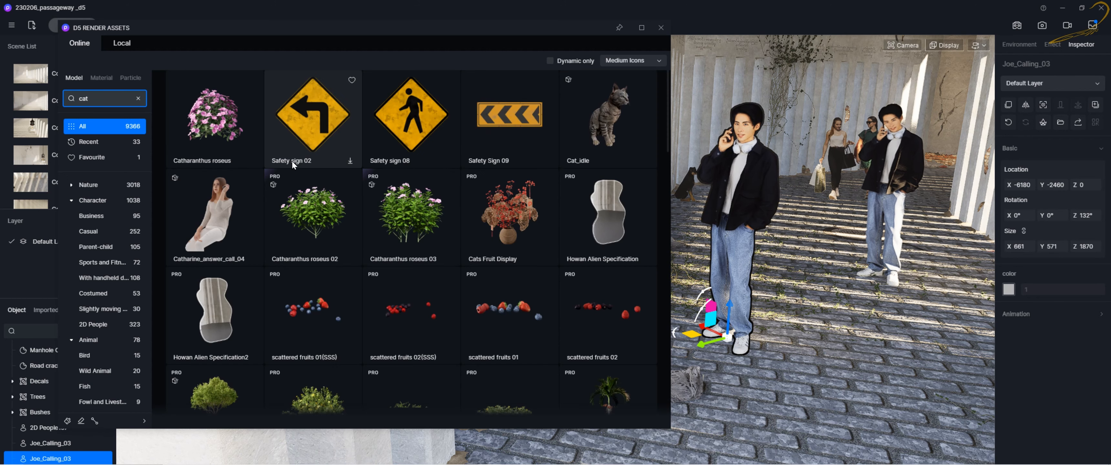
# - Look through the "cat" search results for animal models among the plants, signs and ornaments
pyautogui.scroll(-2, 317, 147)
pyautogui.scroll(2, 326, 151)
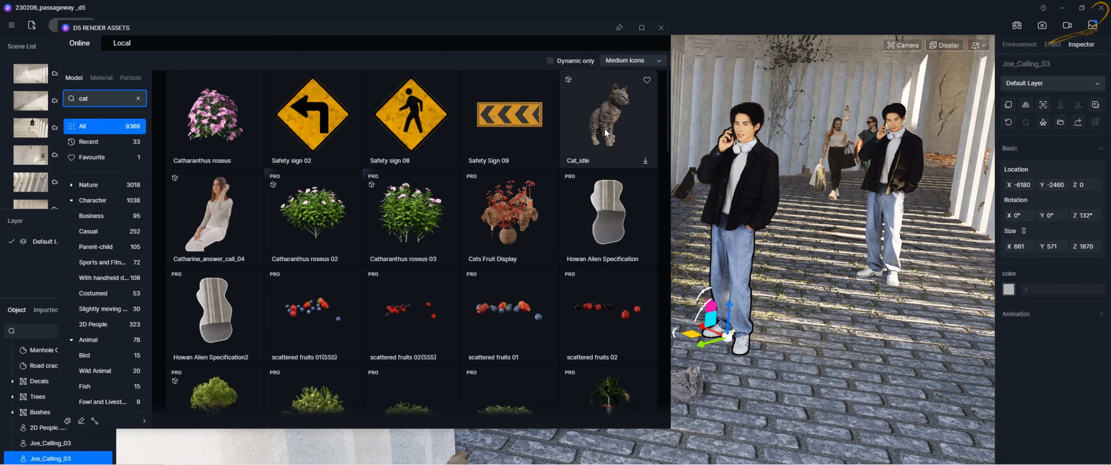
pyautogui.scroll(-3, 606, 131)
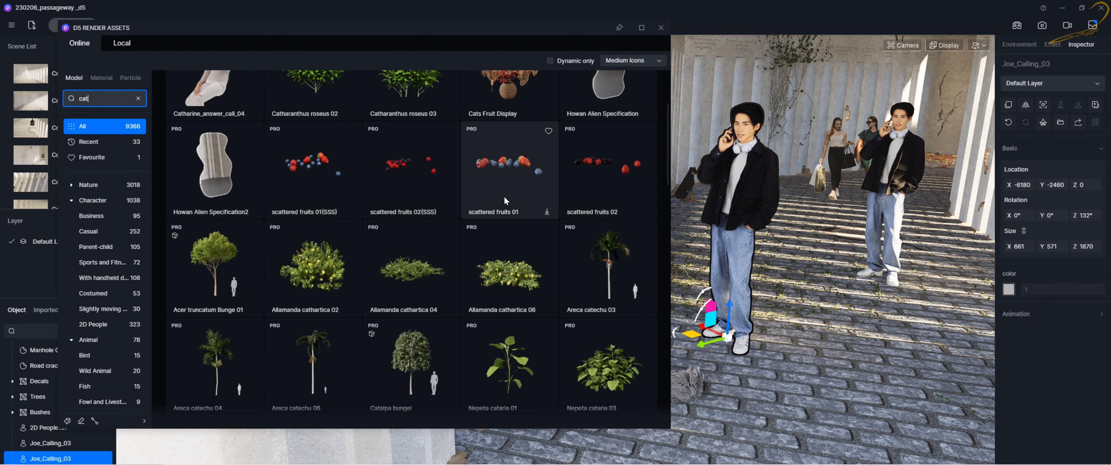
pyautogui.scroll(-8, 482, 231)
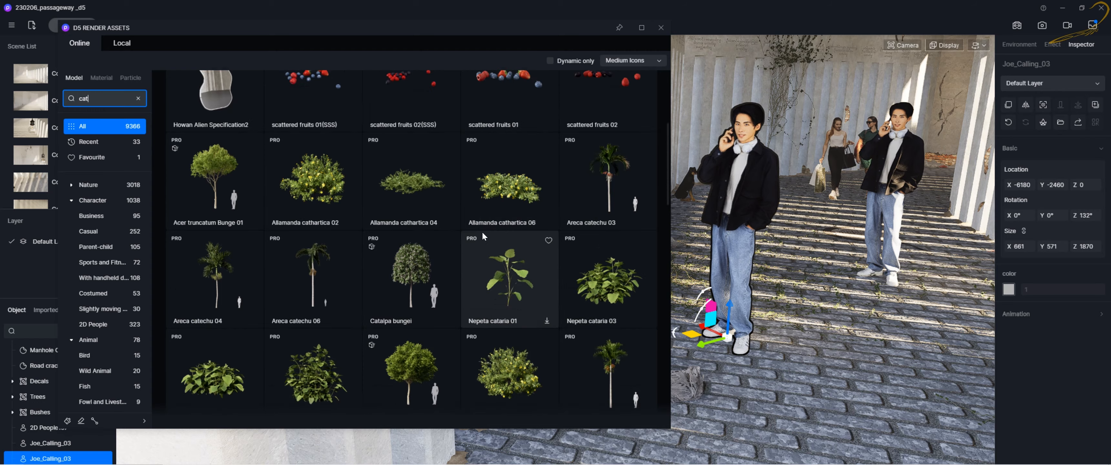
pyautogui.scroll(3, 463, 241)
pyautogui.scroll(-5, 463, 236)
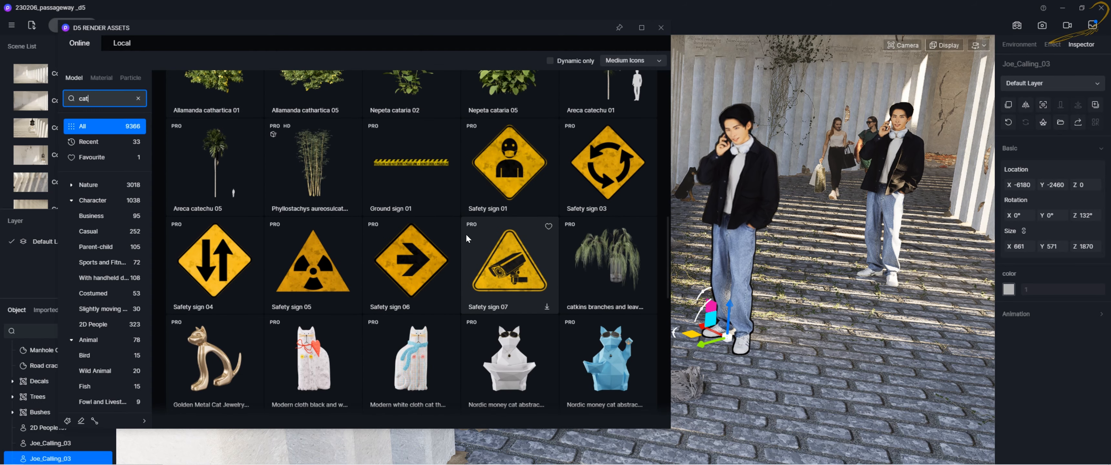
pyautogui.scroll(-2, 392, 324)
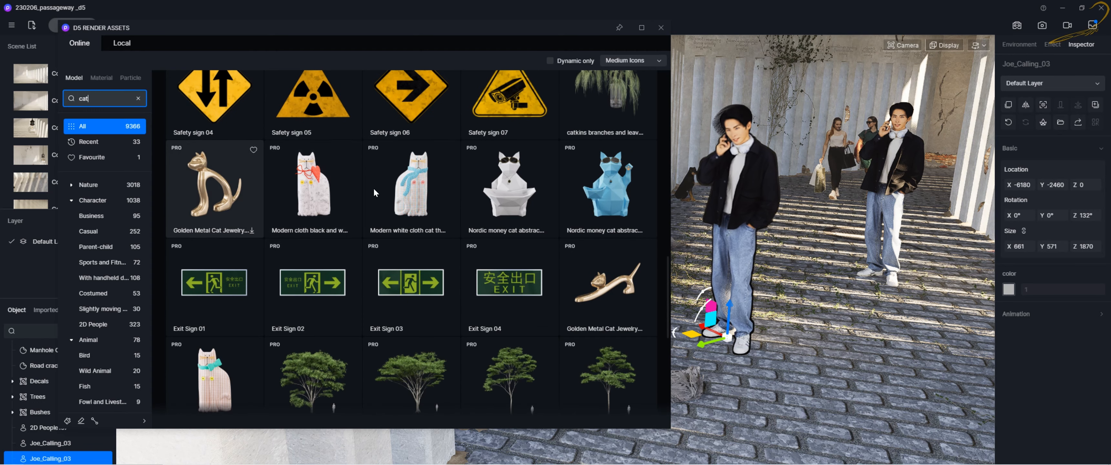
pyautogui.scroll(-2, 579, 192)
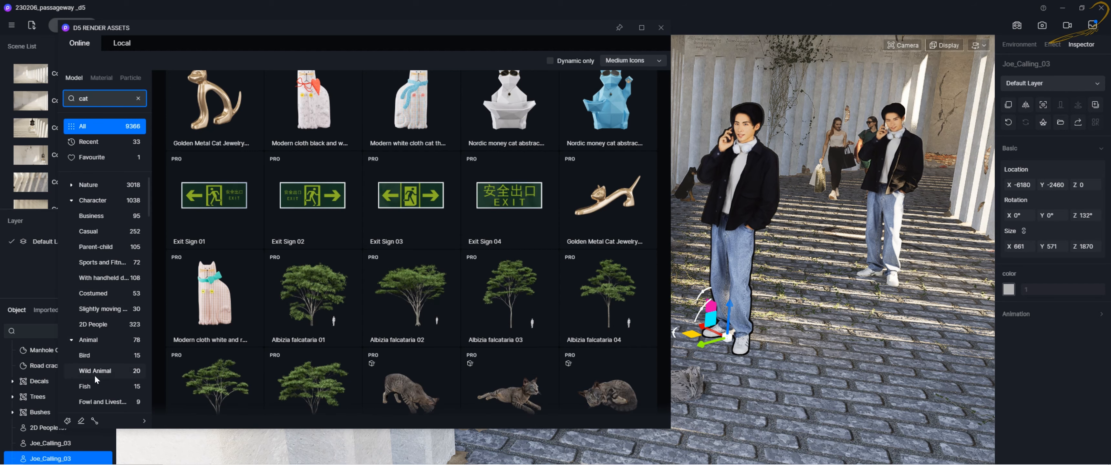
pyautogui.scroll(-3, 390, 277)
pyautogui.scroll(3, 395, 278)
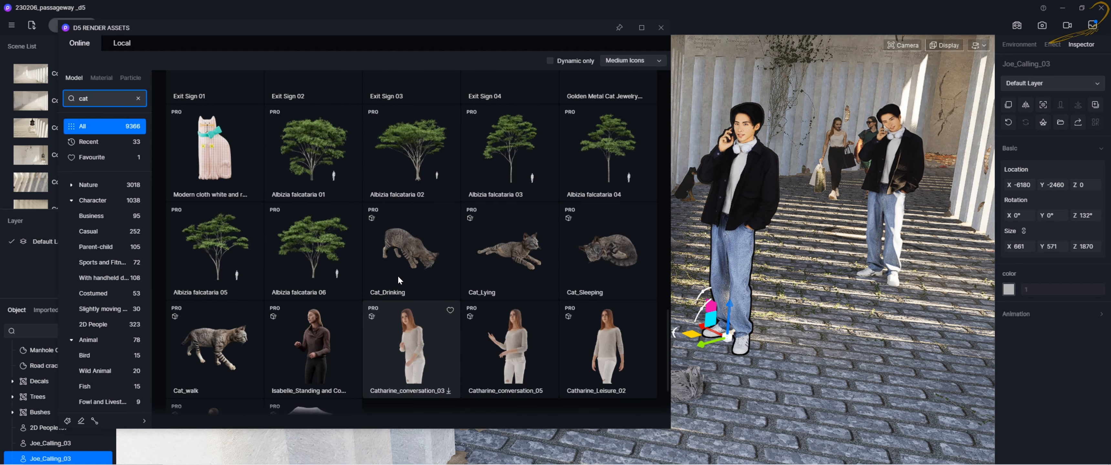
pyautogui.scroll(5, 398, 275)
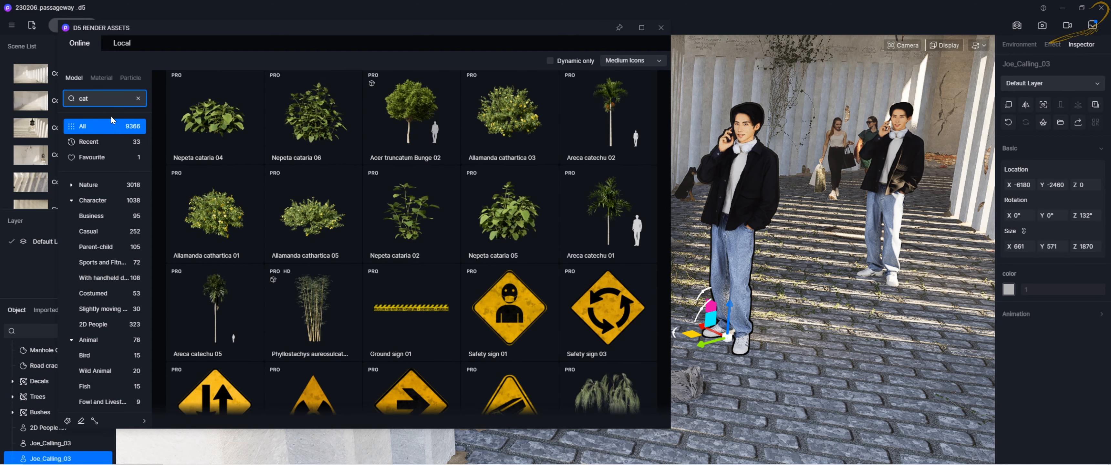
# - Review the recently used models in the online asset library, then close the library
pyautogui.scroll(-2, 447, 250)
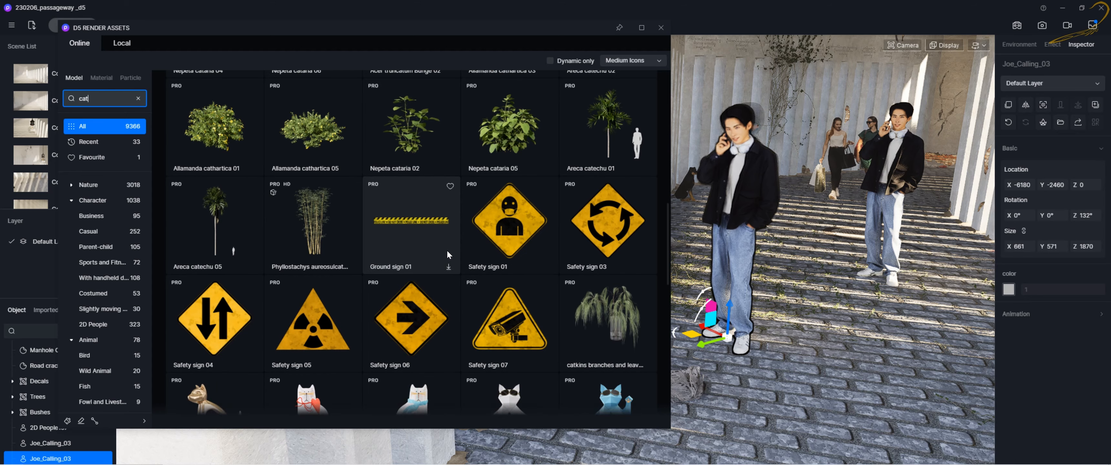
pyautogui.click(92, 142)
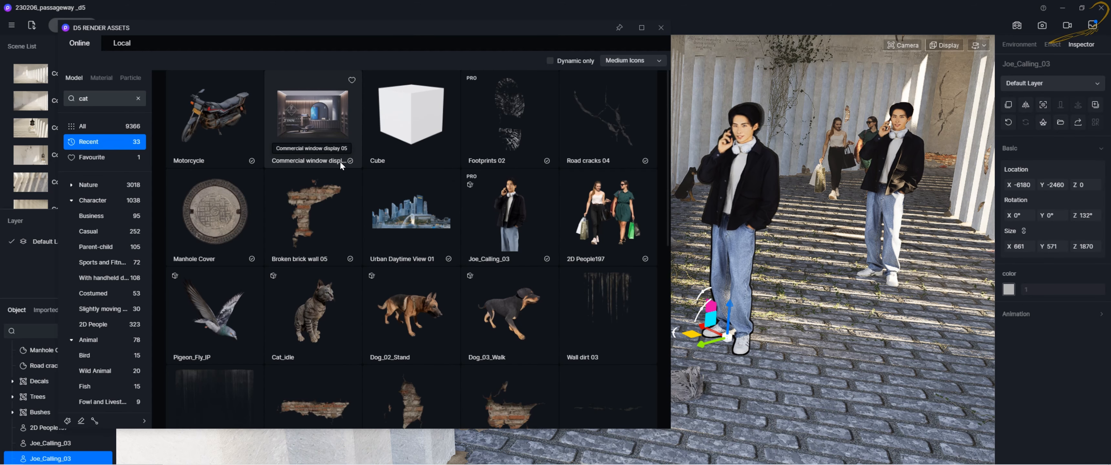
pyautogui.scroll(-6, 394, 168)
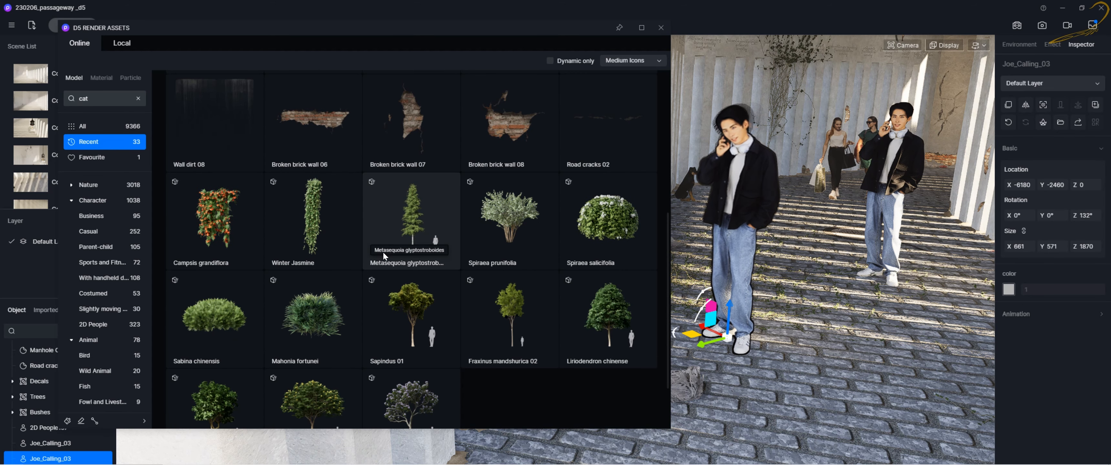
pyautogui.scroll(3, 345, 319)
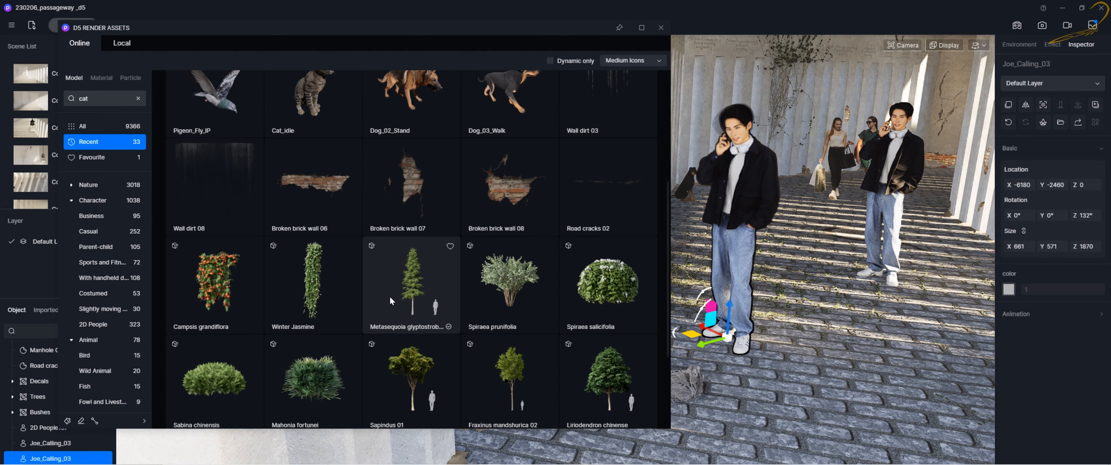
pyautogui.scroll(6, 379, 265)
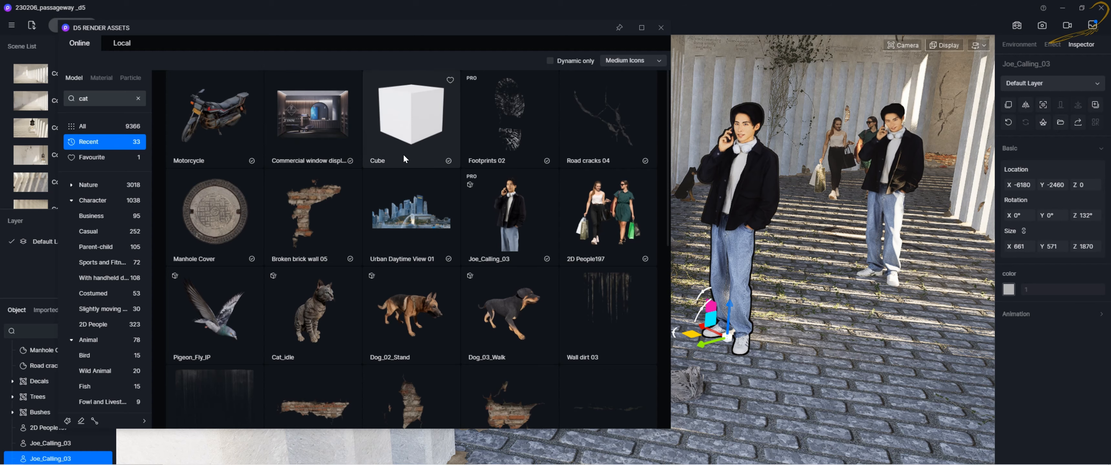
pyautogui.click(661, 27)
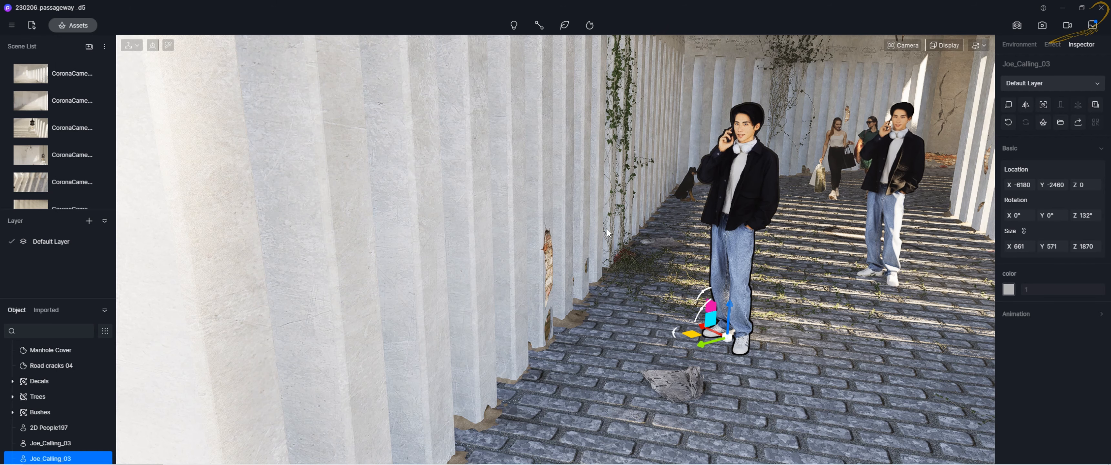
# - Reframe the scene view along the passageway to take in both Joe_Calling_03 figures and the dog
pyautogui.moveTo(534, 250); pyautogui.dragTo(575, 237, button='right')
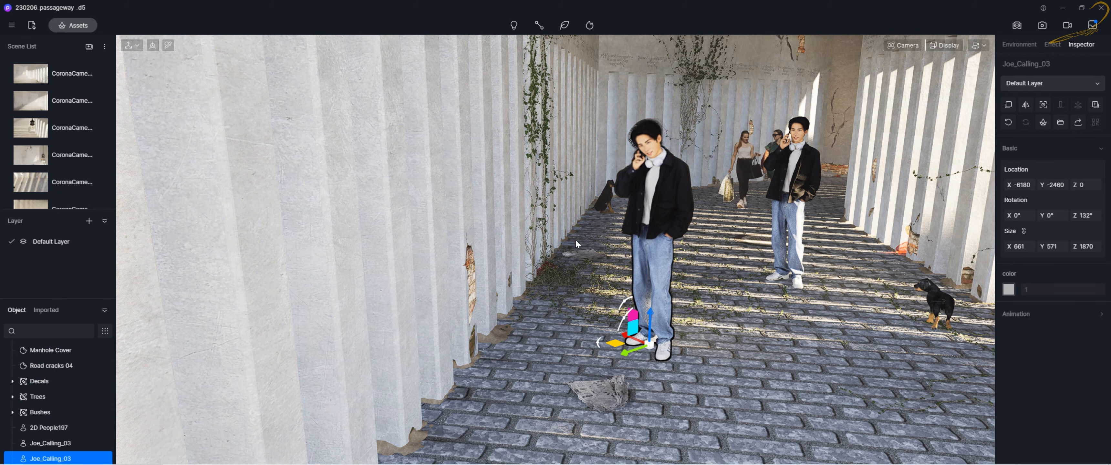
pyautogui.moveTo(575, 244); pyautogui.dragTo(652, 203, button='right')
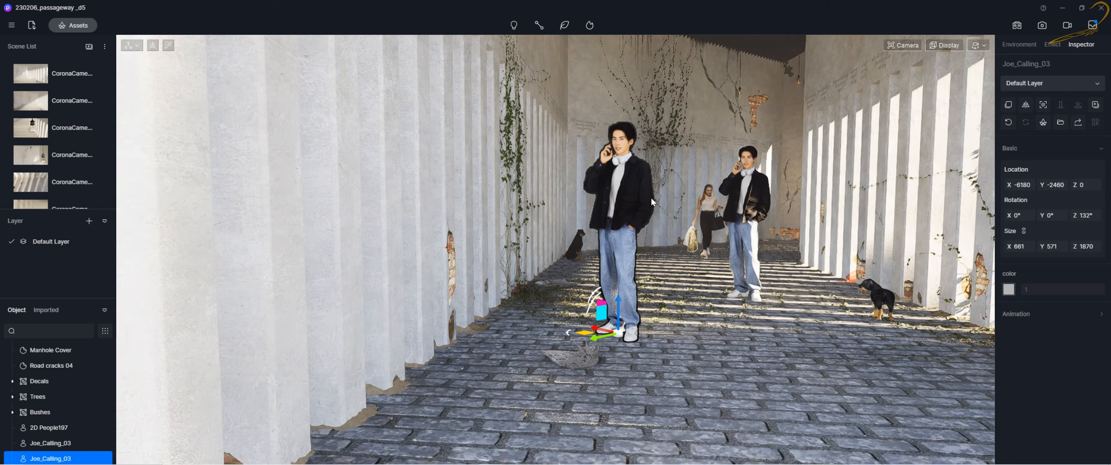
pyautogui.press('d')
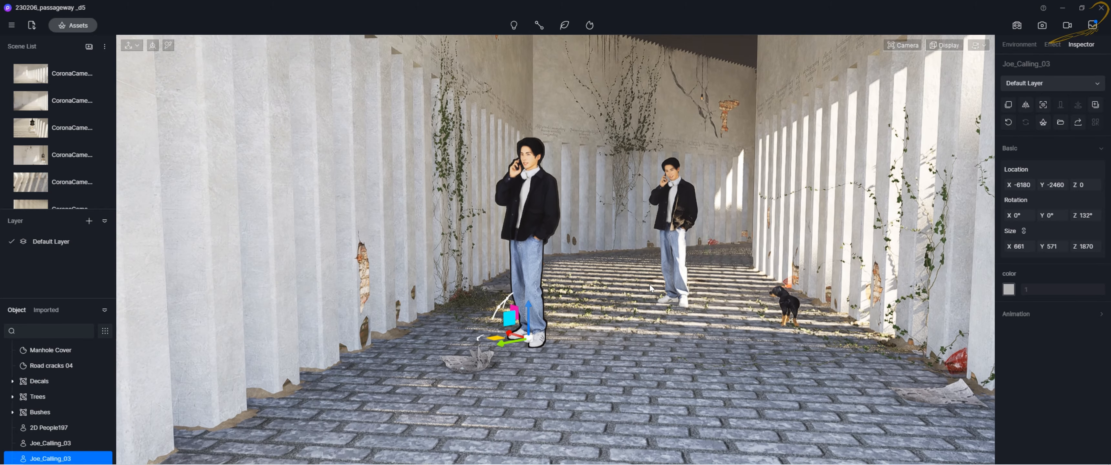
pyautogui.press('a')
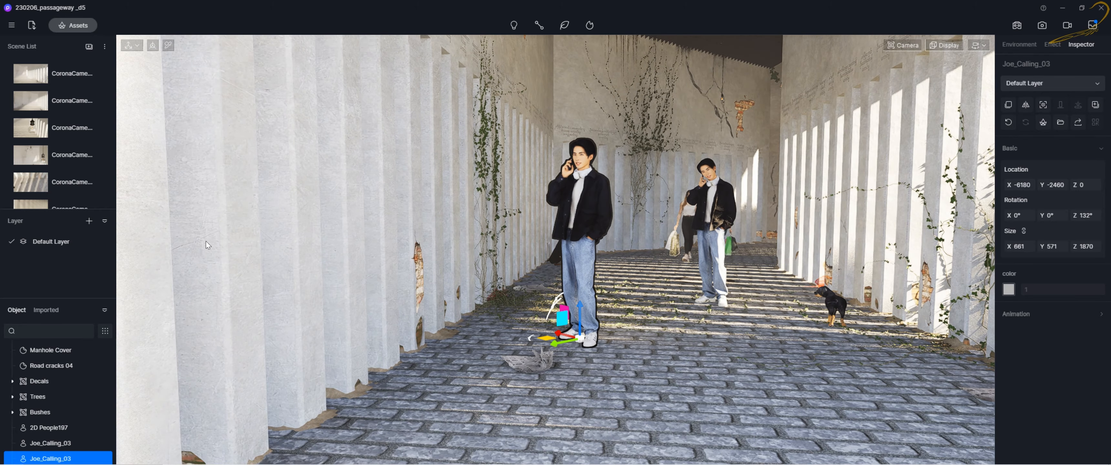